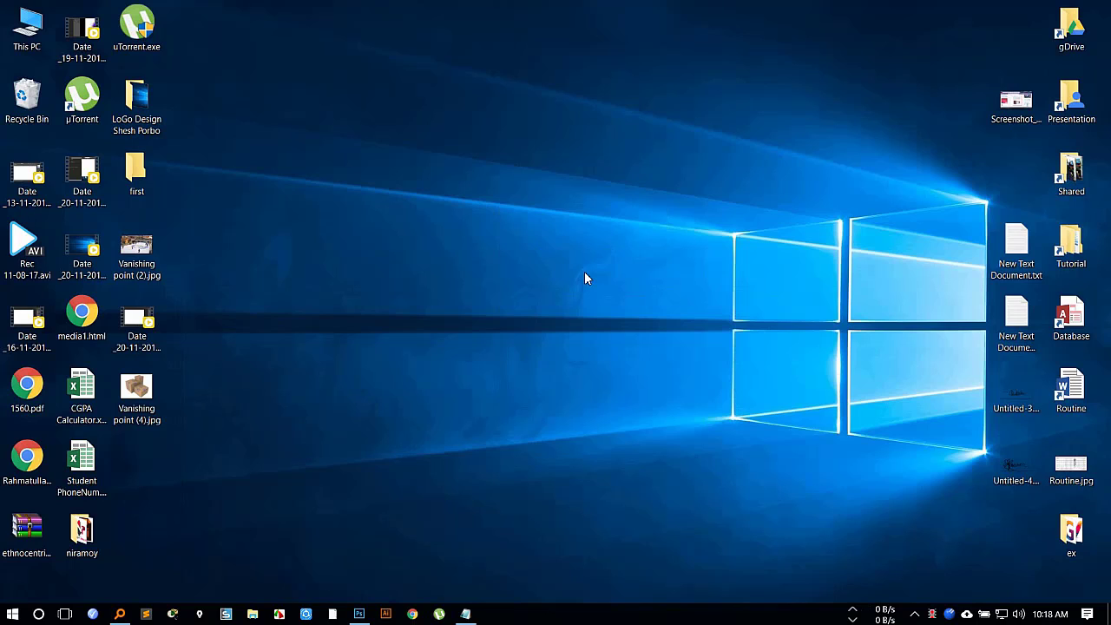
pyautogui.rightClick(392, 124)
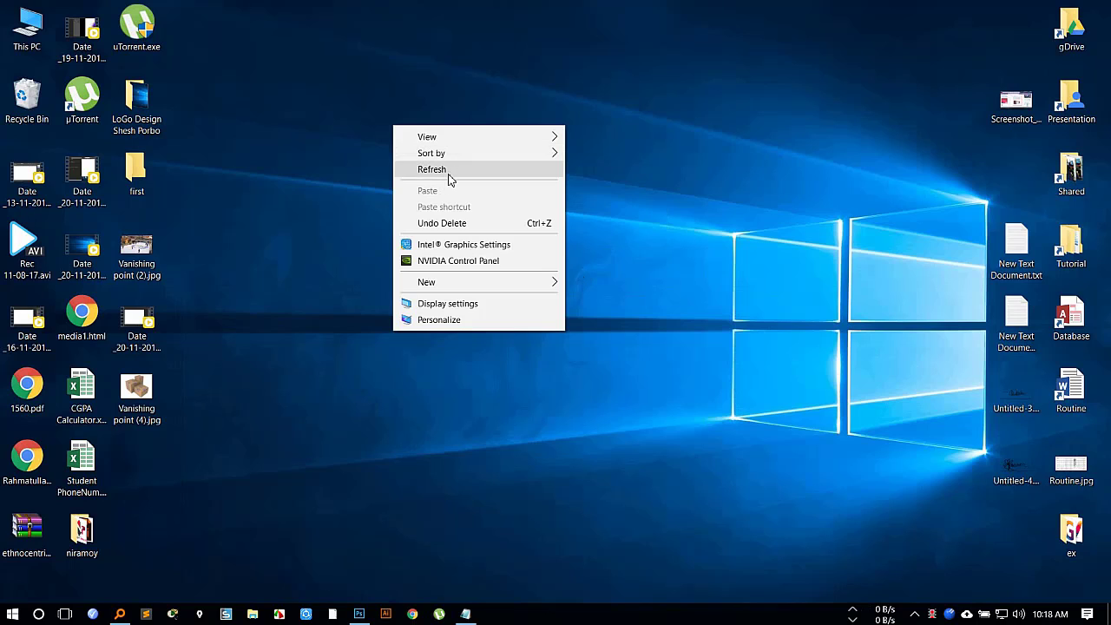
pyautogui.click(449, 168)
# Bring up the 17th class.txt notes, highlight the liquify topic, and minimize the notes.
pyautogui.click(469, 616)
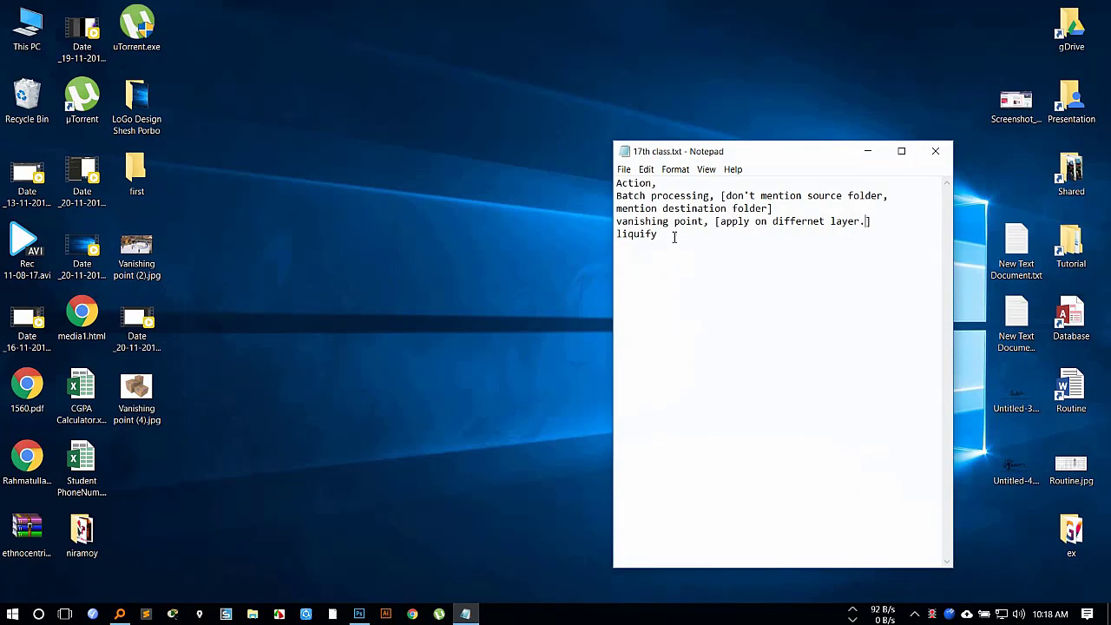
pyautogui.hotkey('shift', 'Home')
pyautogui.hotkey('shift', 'Up')
pyautogui.hotkey('shift', 'Down')
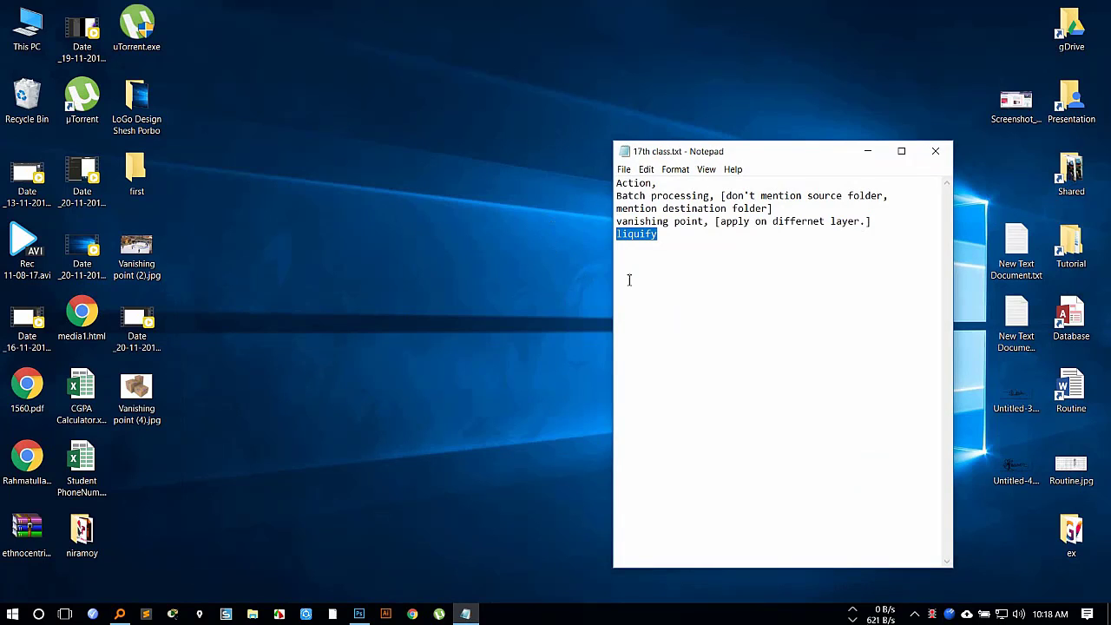
pyautogui.click(734, 252)
pyautogui.click(866, 151)
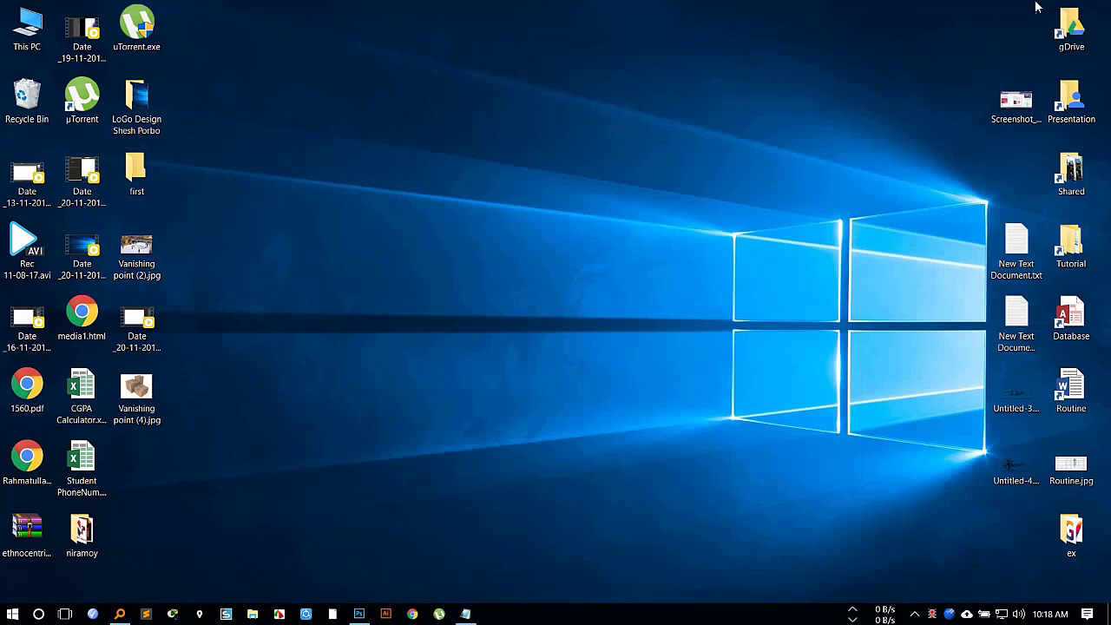
# Open the Liquify folder inside Presentation > Graphic Design > Photoshop > 17th class.
pyautogui.doubleClick(1068, 90)
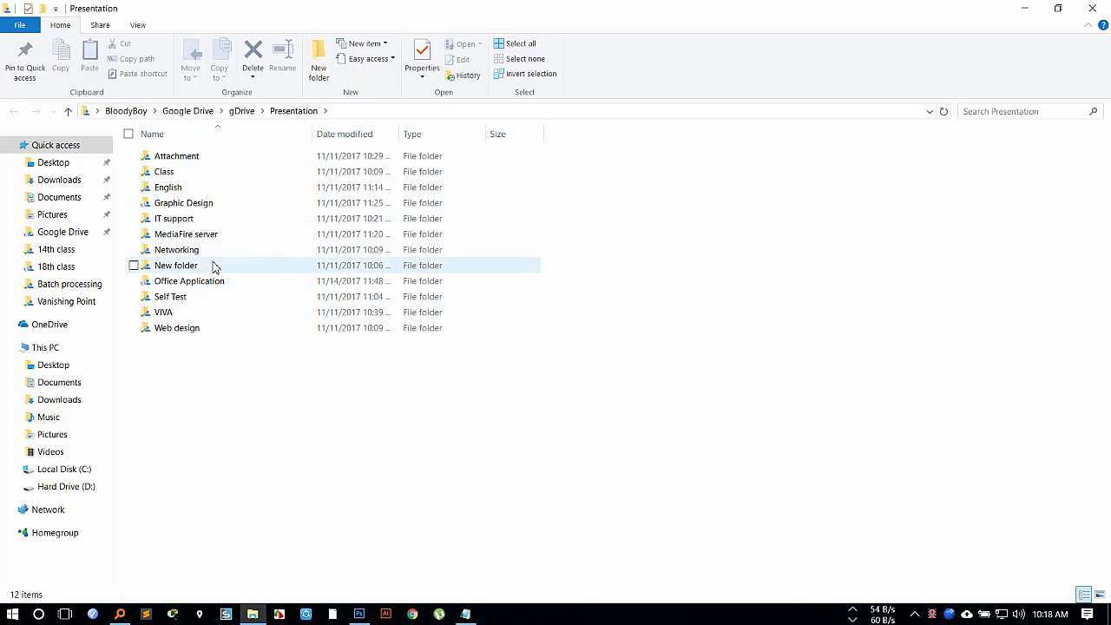
pyautogui.doubleClick(220, 203)
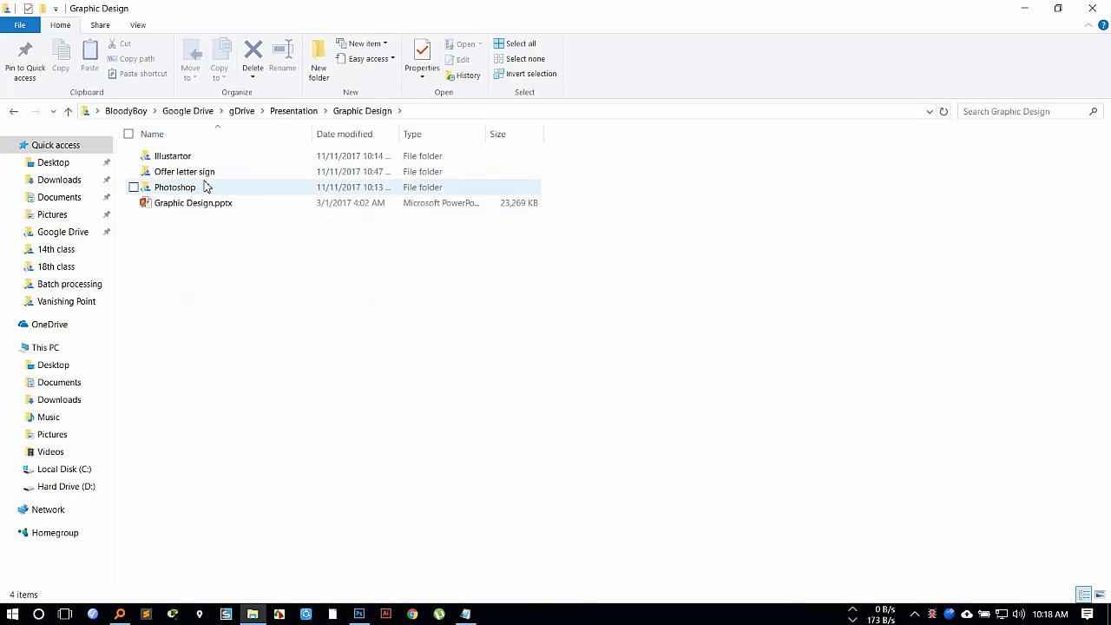
pyautogui.doubleClick(207, 187)
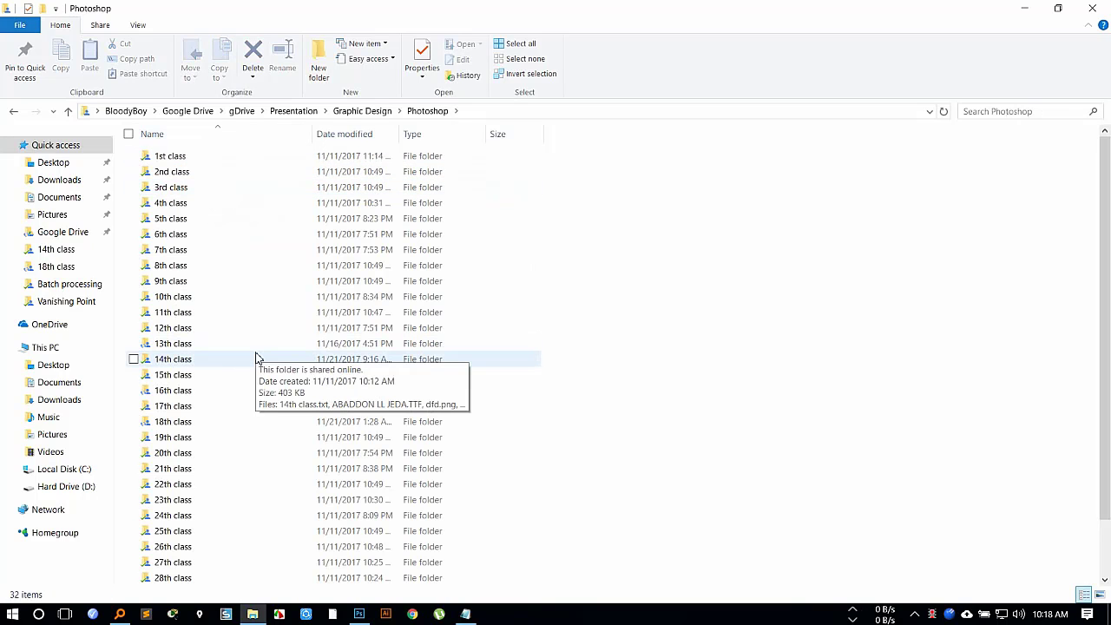
pyautogui.doubleClick(219, 405)
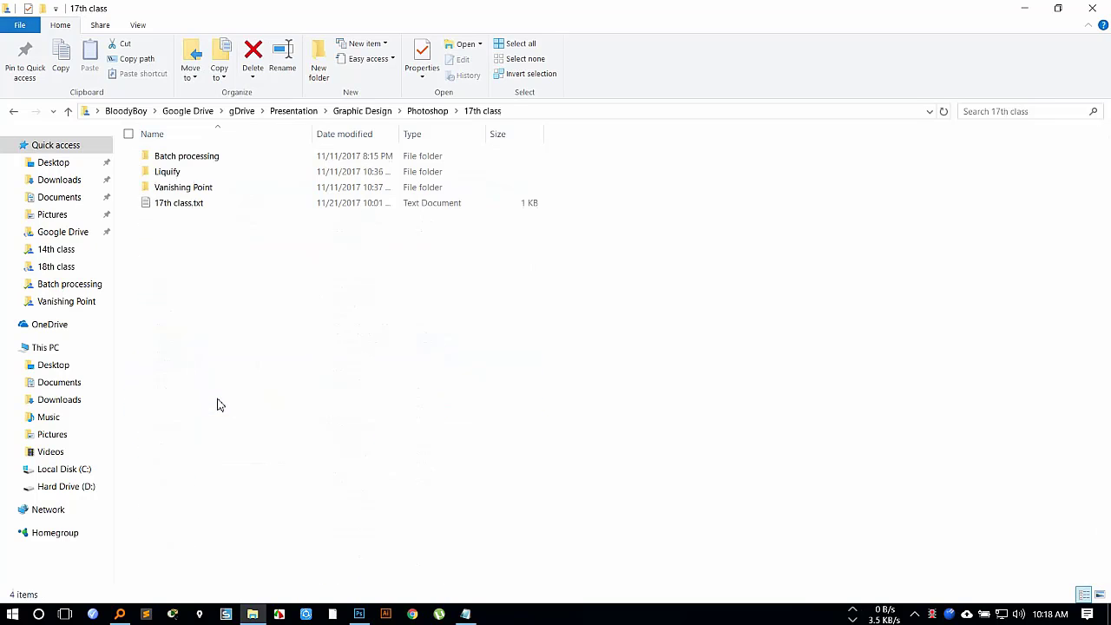
pyautogui.doubleClick(204, 172)
# View the before-and-after sample images in the Liquify folder, from 21kjw90.jpg through timthumb.jpg, and close the viewer.
pyautogui.doubleClick(167, 172)
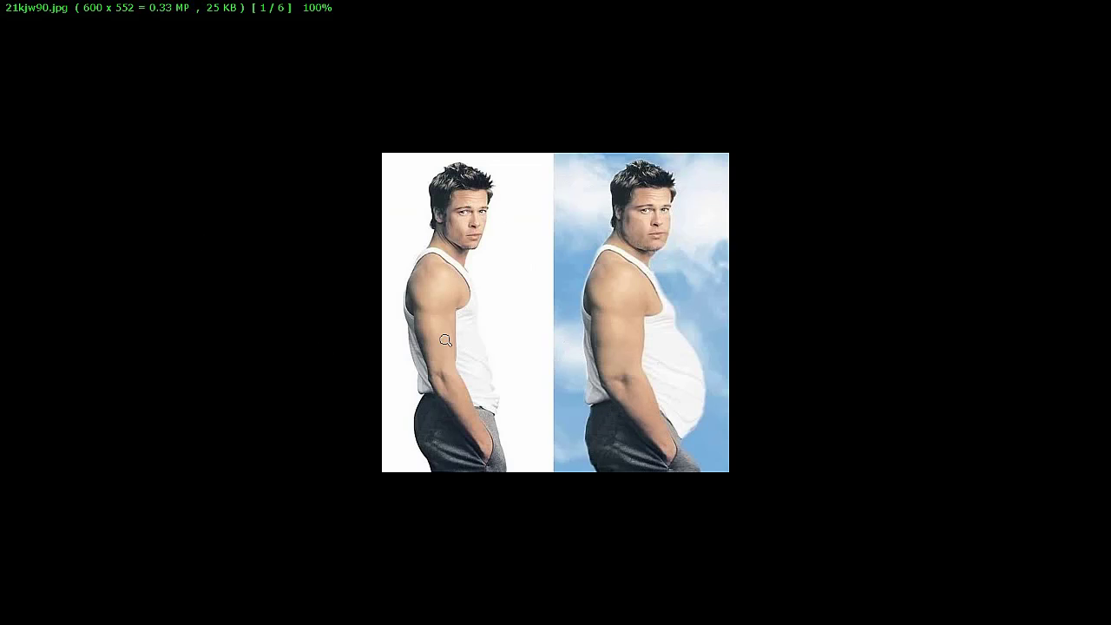
pyautogui.press('Right')
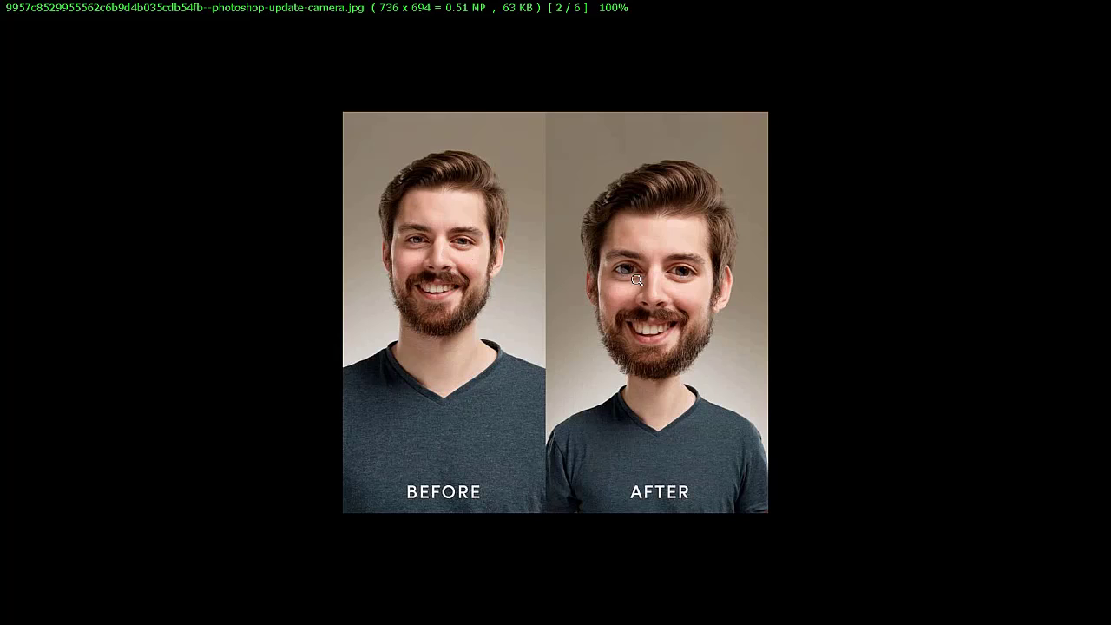
pyautogui.press('Right')
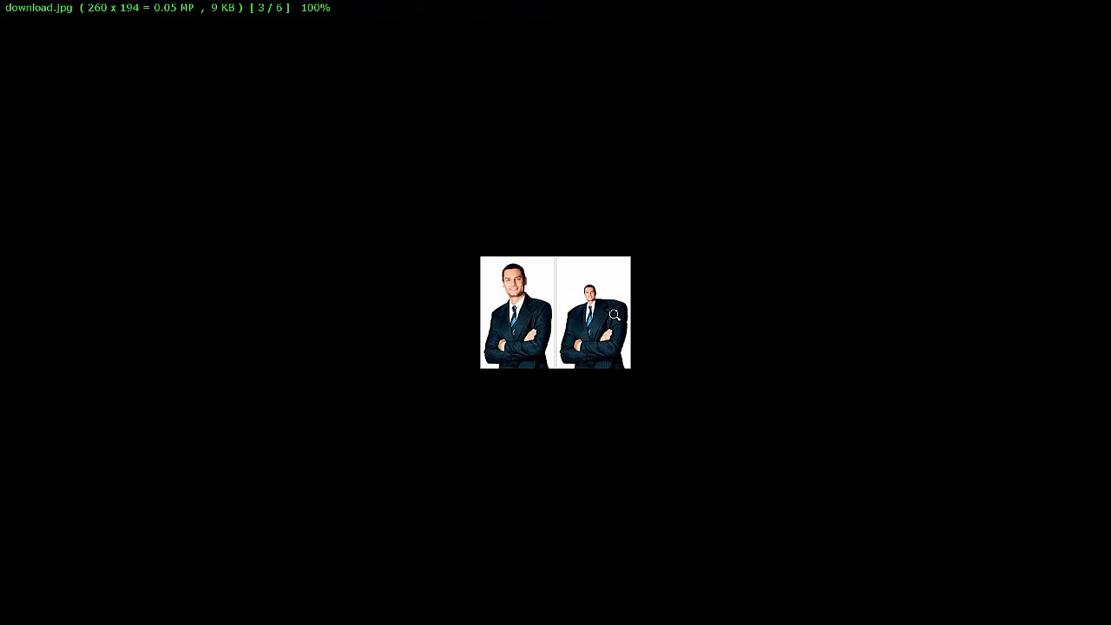
pyautogui.press('Right')
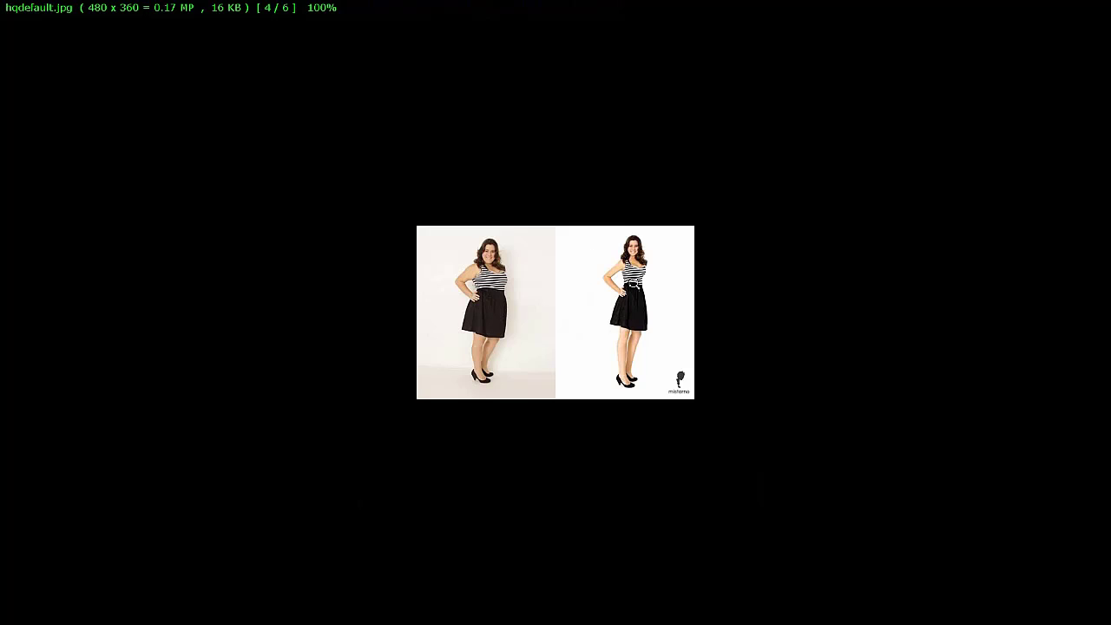
pyautogui.press('Right')
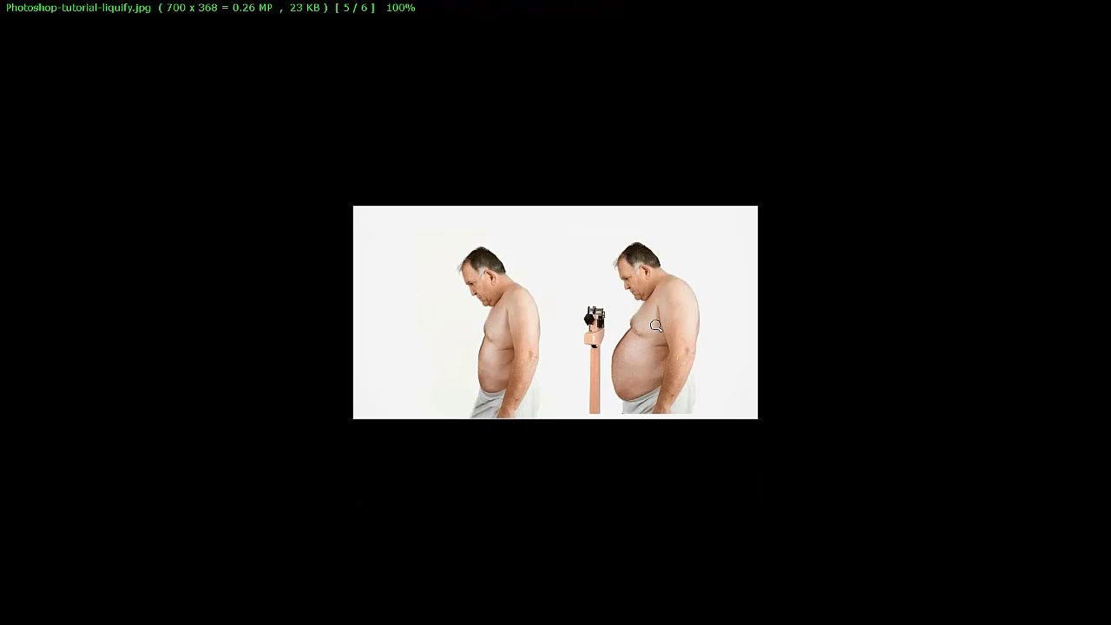
pyautogui.press('Right')
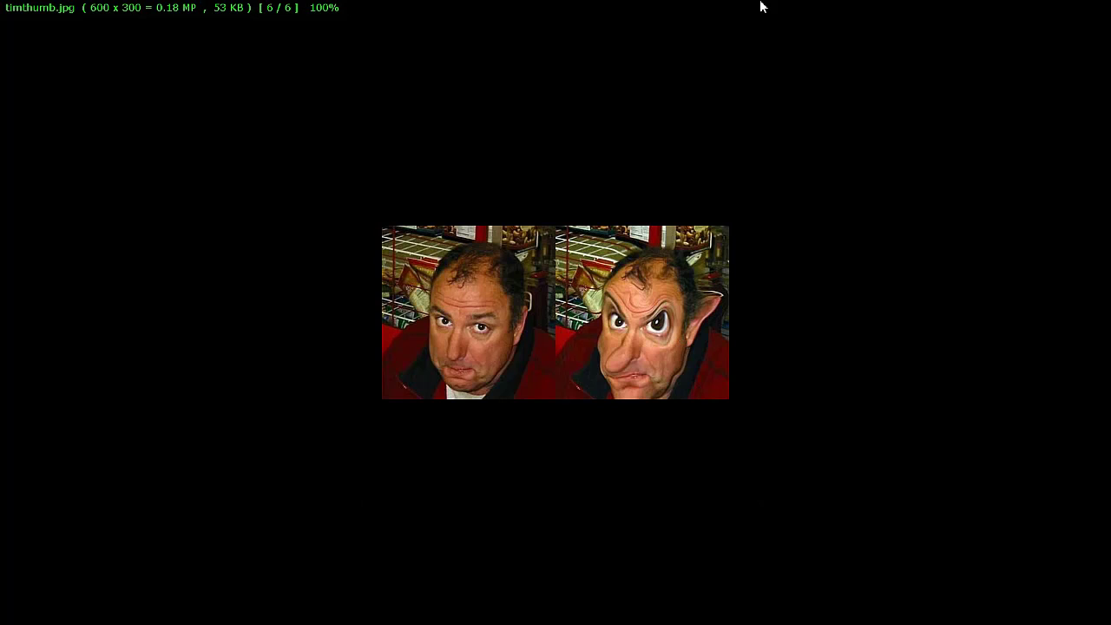
pyautogui.moveTo(760, 6)
pyautogui.click(1098, 8)
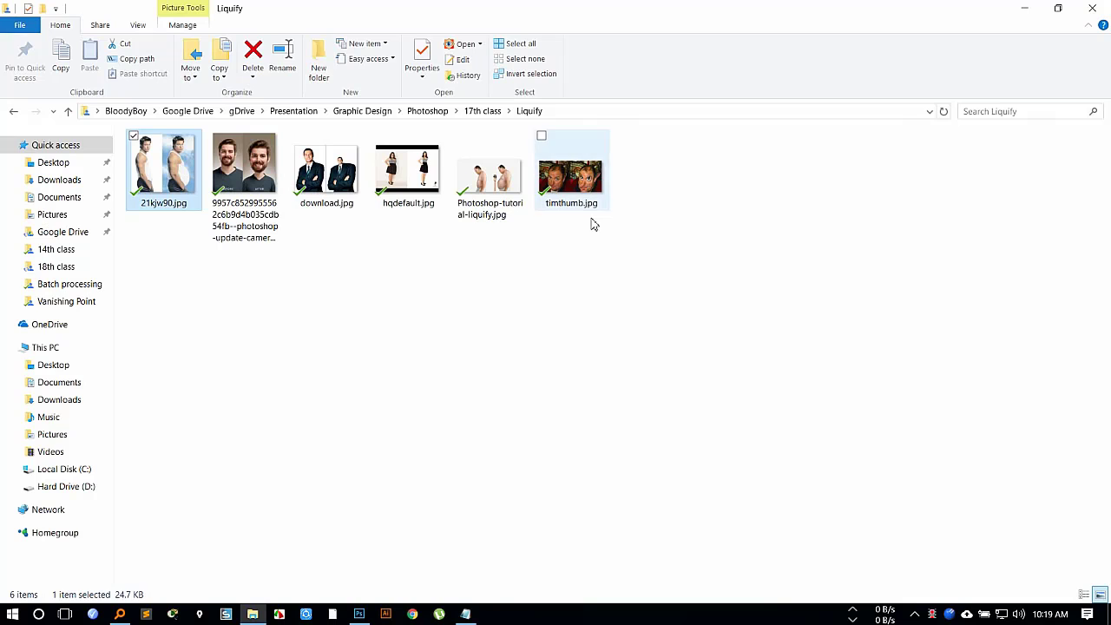
pyautogui.rightClick(639, 217)
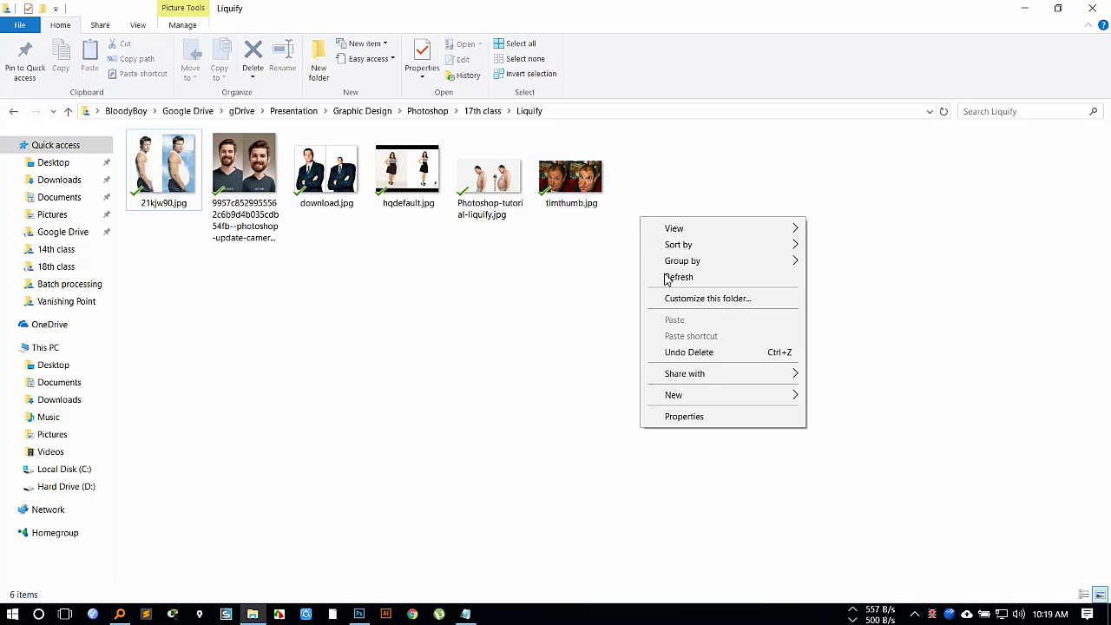
pyautogui.click(677, 276)
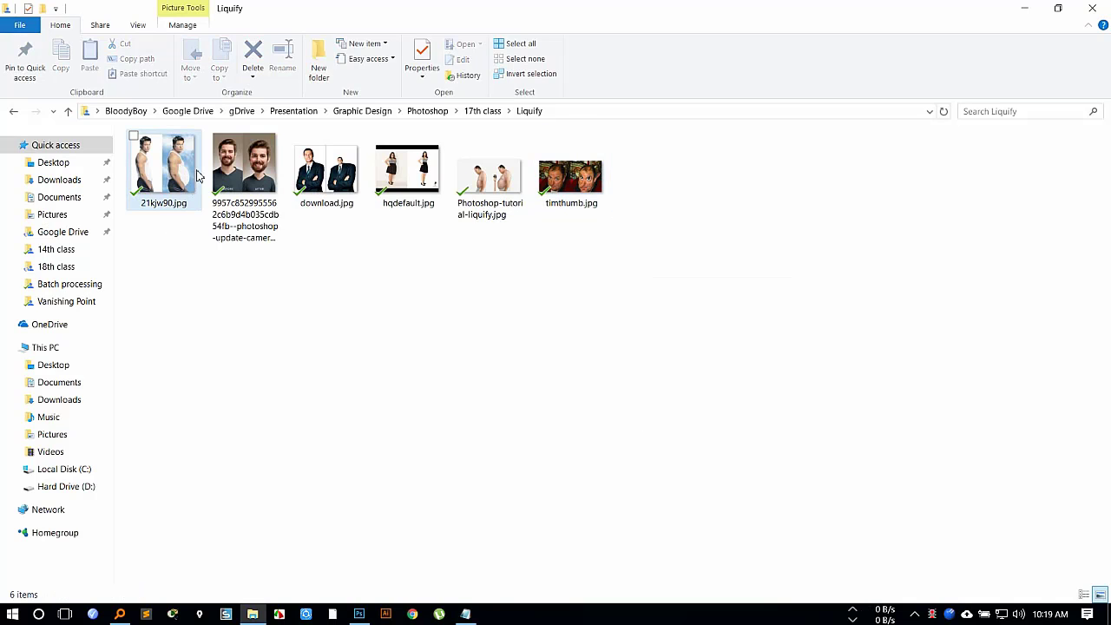
pyautogui.rightClick(707, 247)
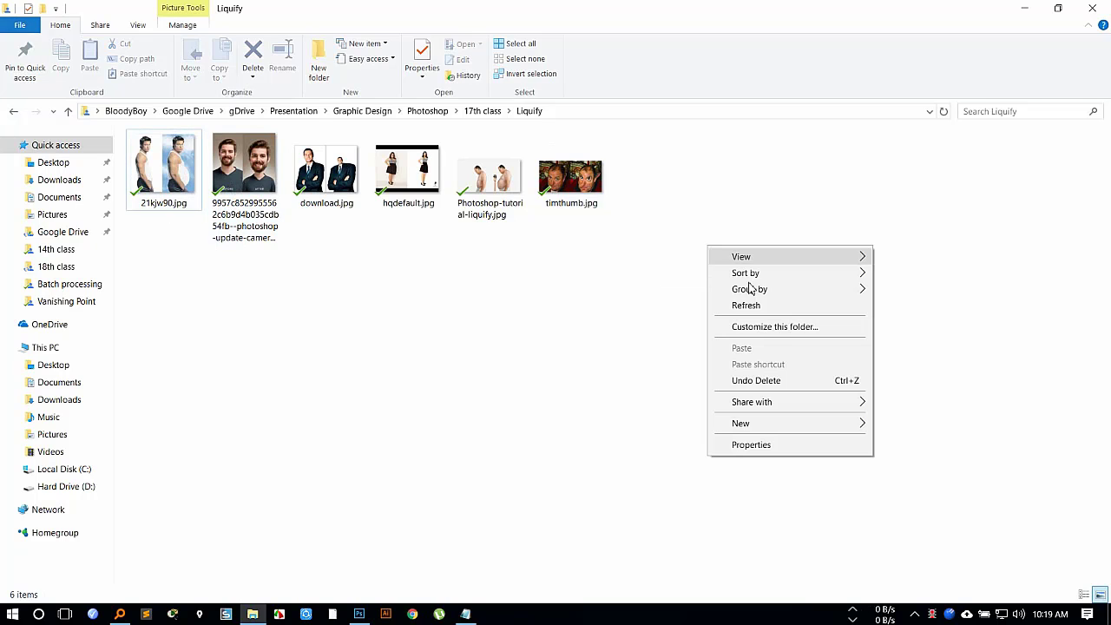
pyautogui.click(735, 306)
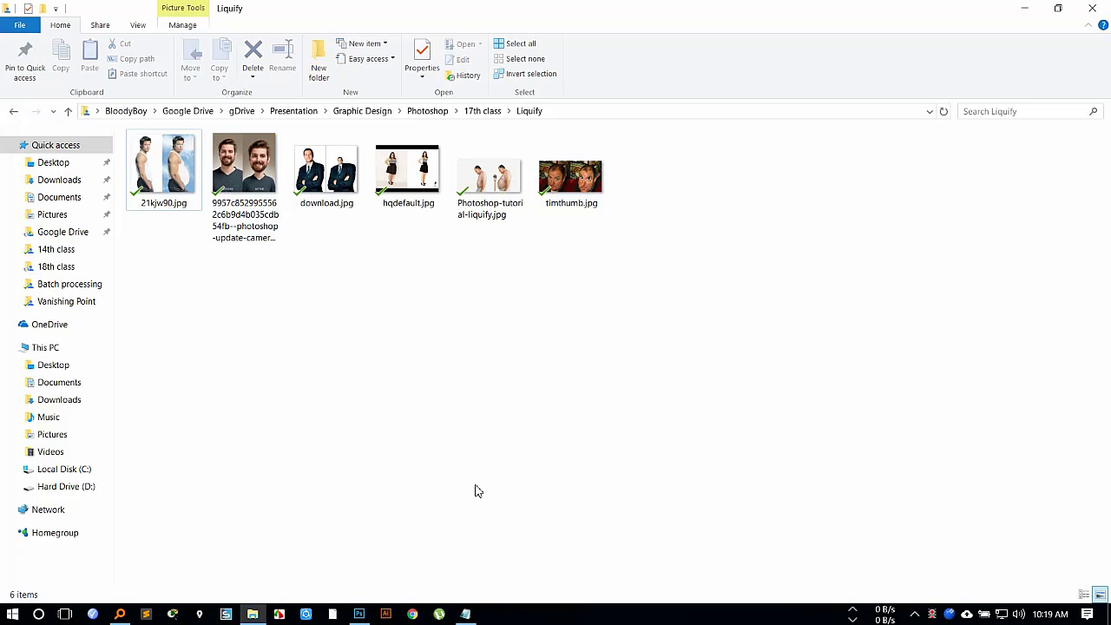
# Copy the Liquify folder's path, switch to Photoshop, and open 21kjw90.jpg from that folder.
pyautogui.click(564, 119)
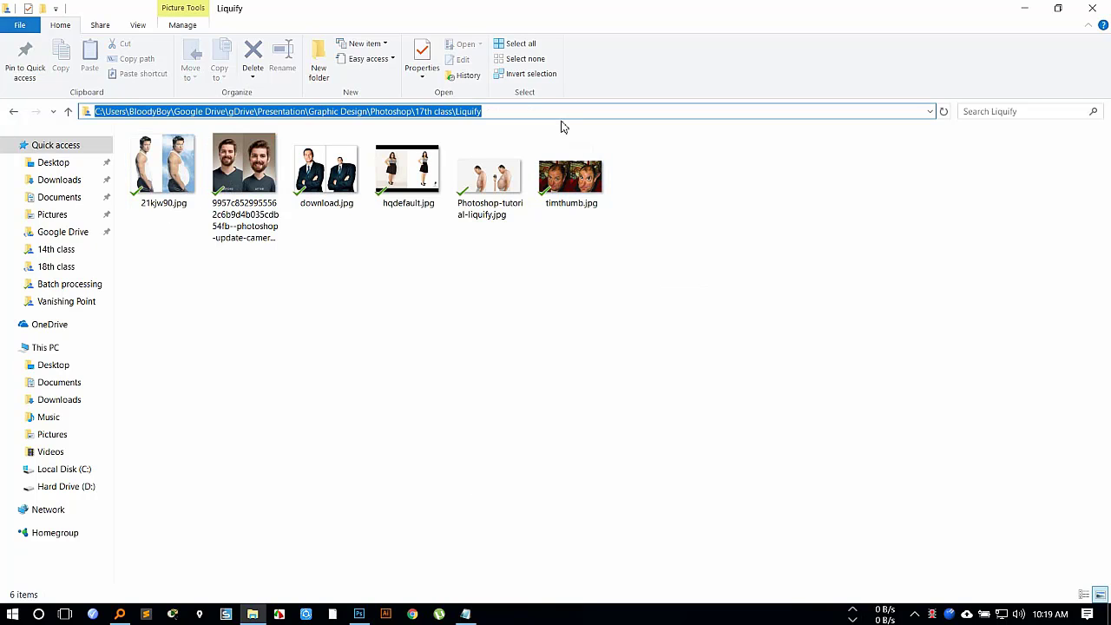
pyautogui.click(359, 614)
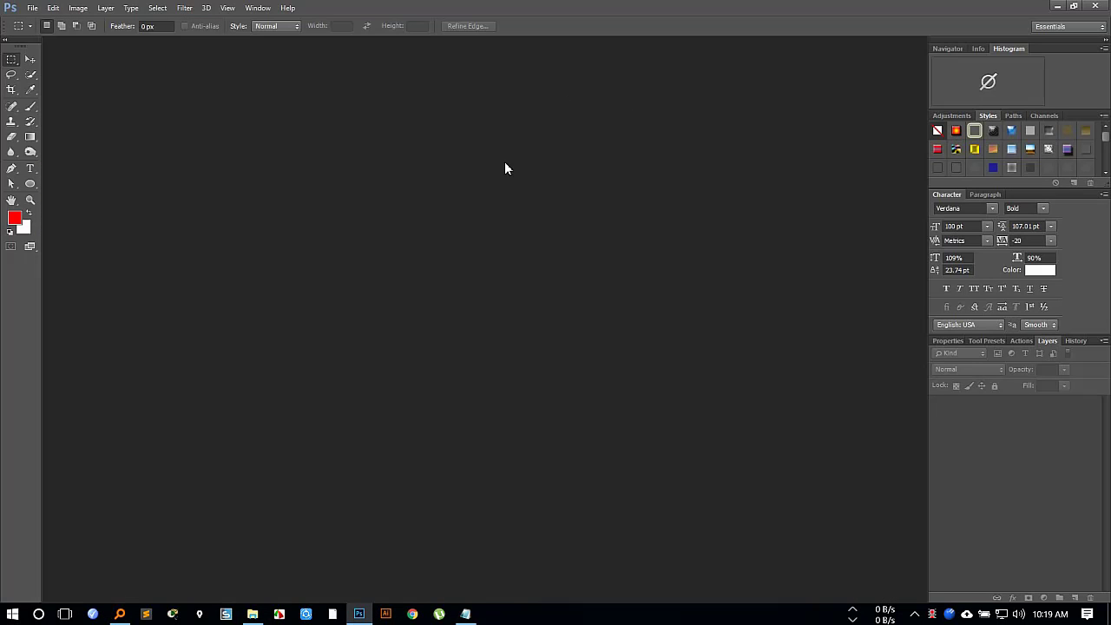
pyautogui.hotkey('ctrl', 'o')
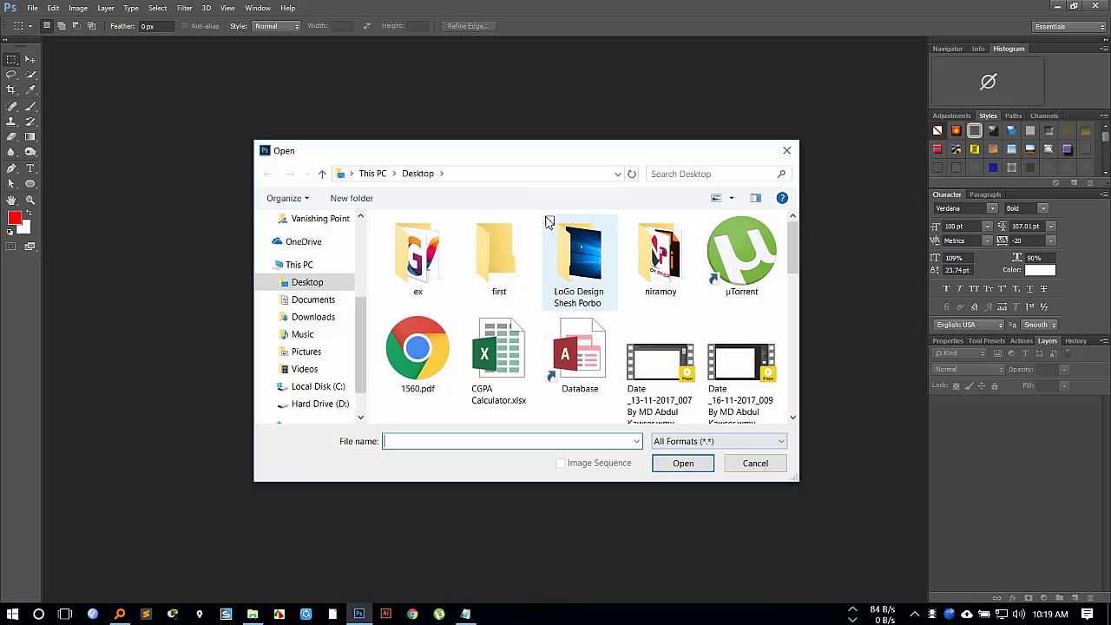
pyautogui.click(512, 172)
pyautogui.hotkey('ctrl', 'v')
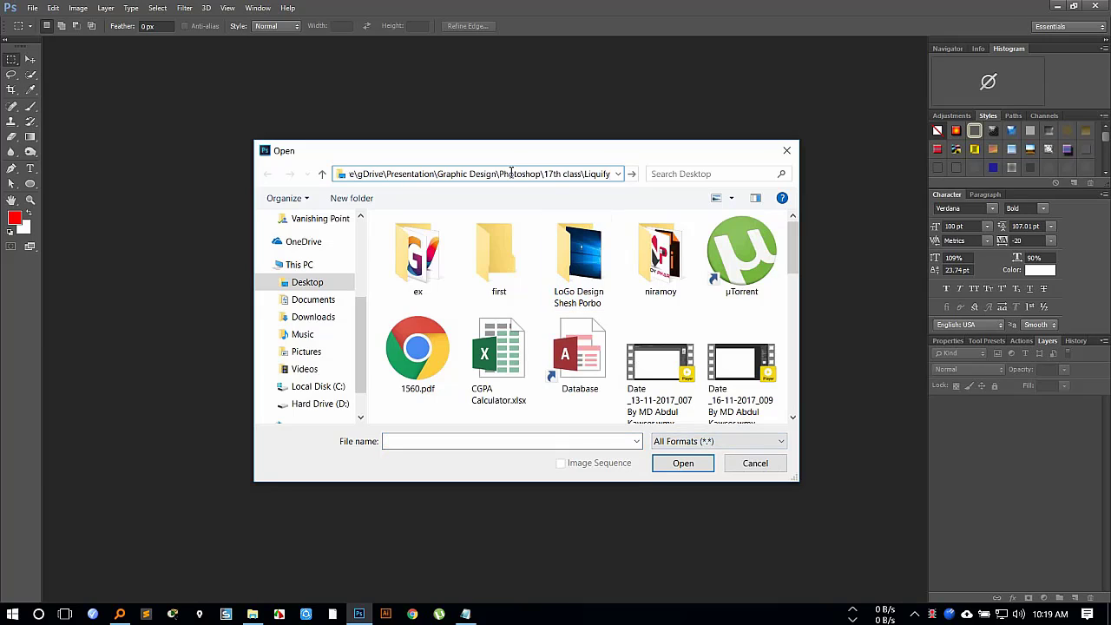
pyautogui.press('Return')
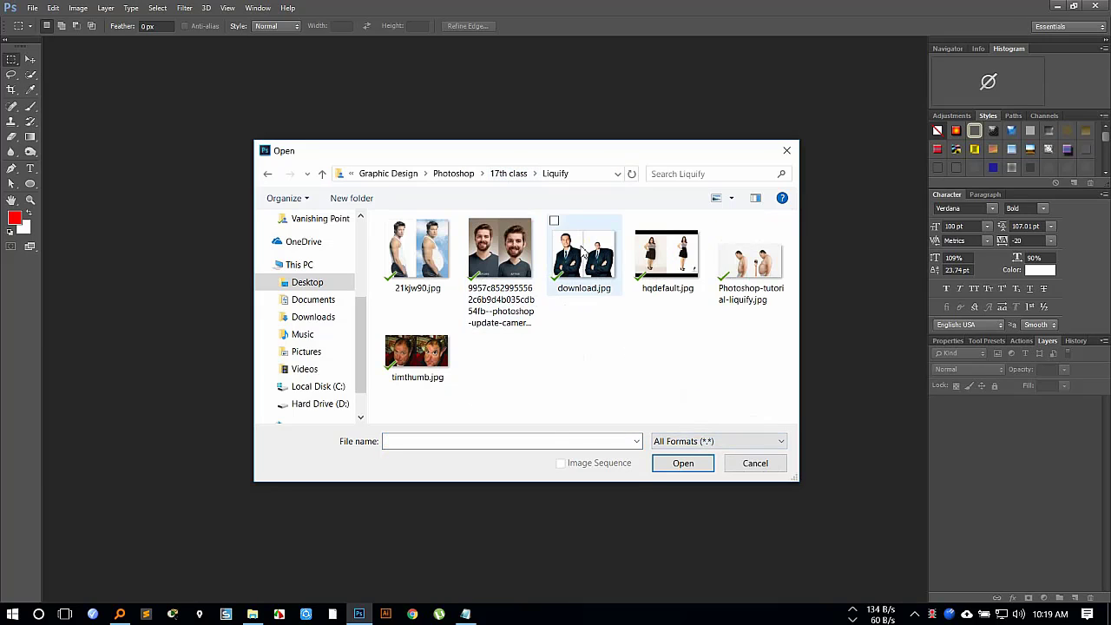
pyautogui.click(431, 257)
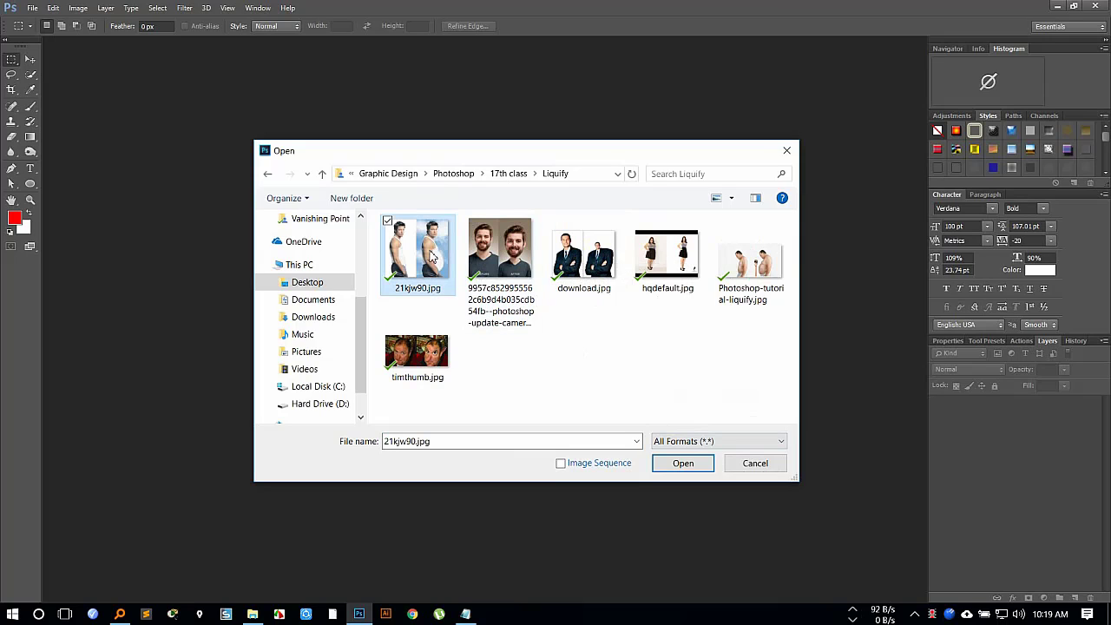
pyautogui.click(682, 463)
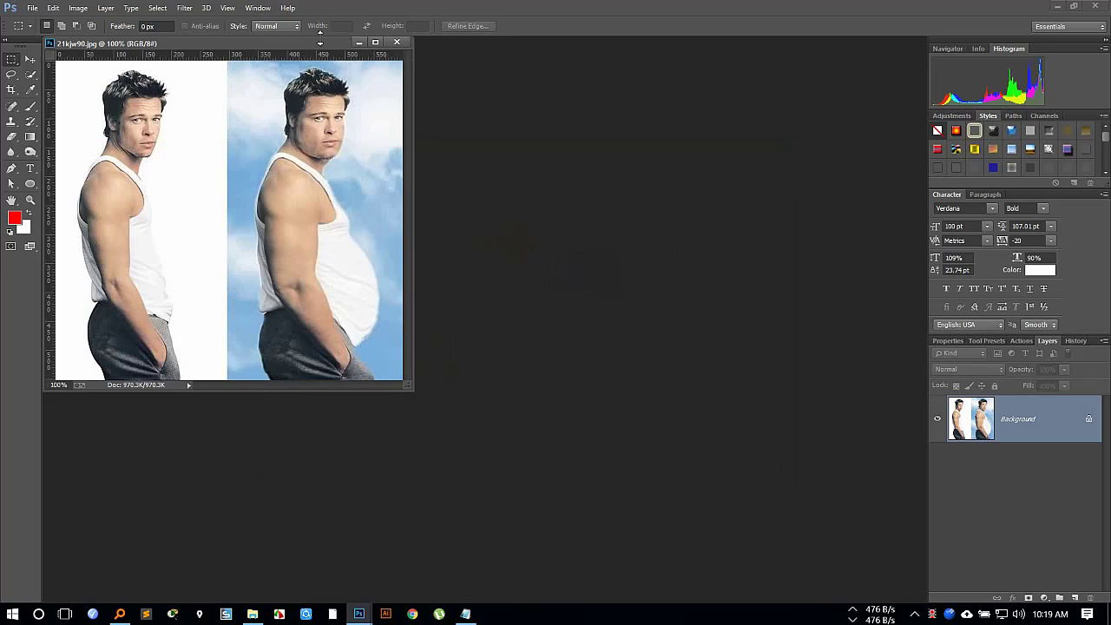
# Dock the floating image window in the workspace and unlock the Background layer.
pyautogui.moveTo(317, 45); pyautogui.dragTo(495, 38)
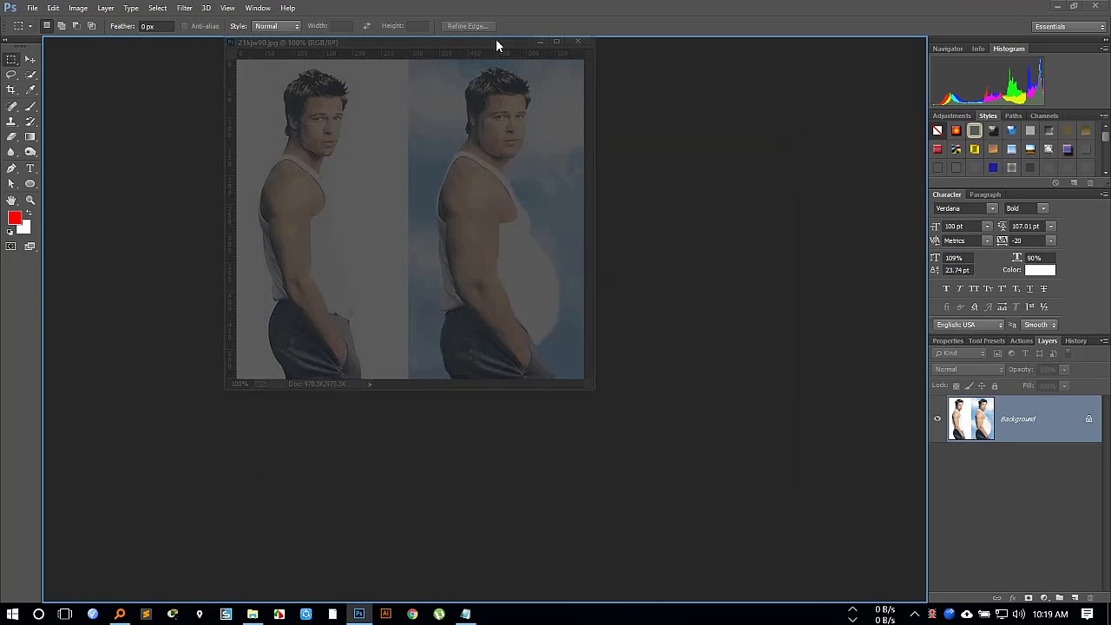
pyautogui.click(1088, 419)
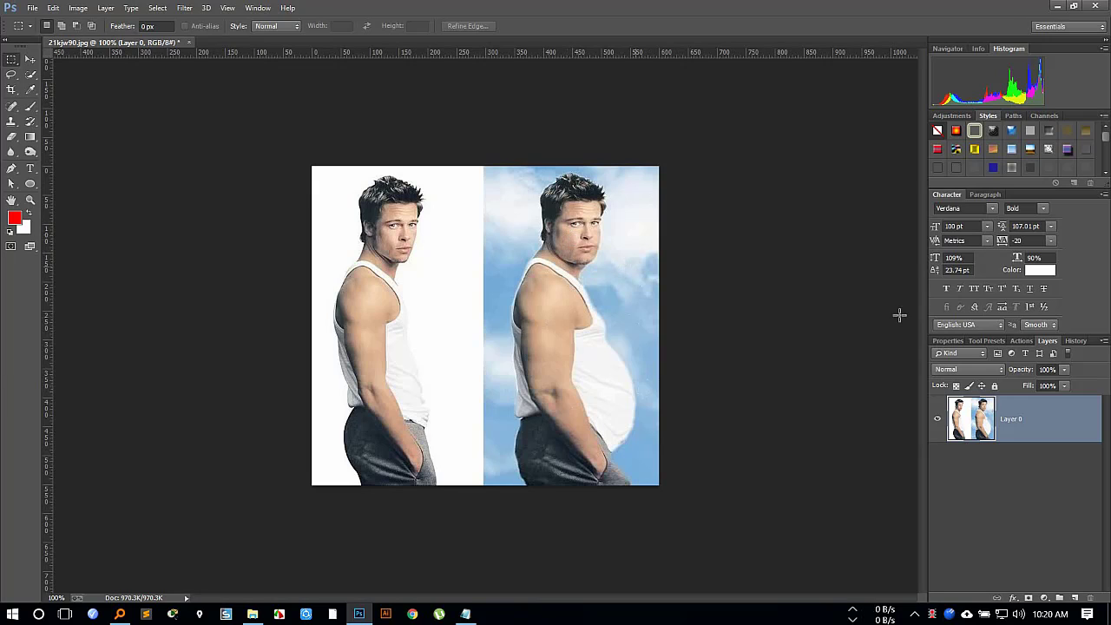
# Select the large-bellied man against the blue sky, including his white shirt, with the Quick Selection tool.
pyautogui.click(32, 74)
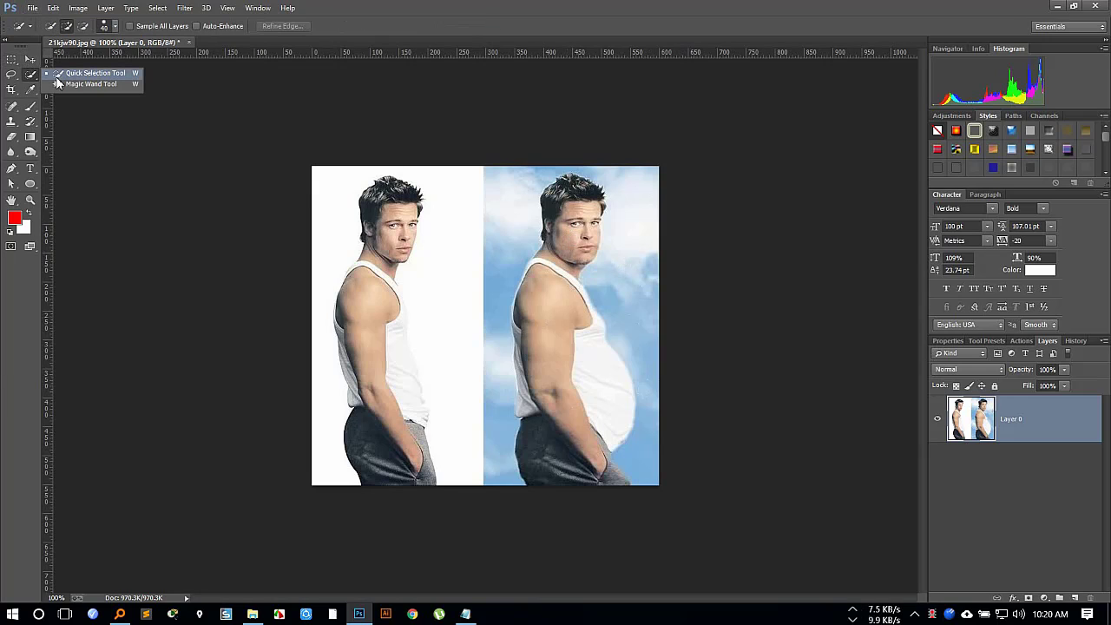
pyautogui.click(87, 75)
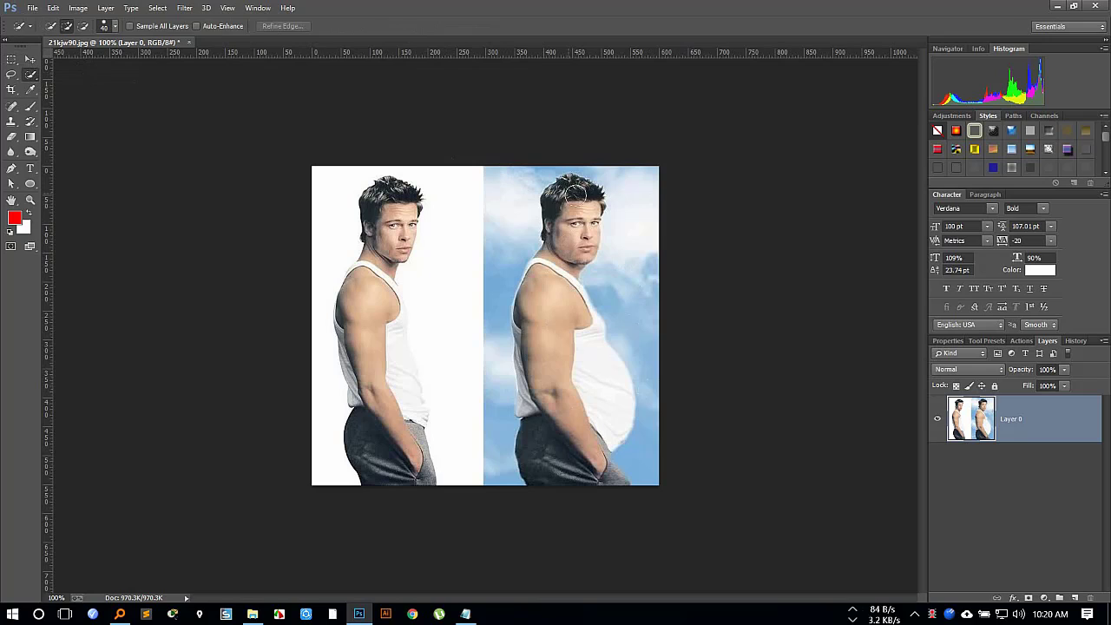
pyautogui.moveTo(575, 191)
pyautogui.mouseDown()
pyautogui.moveTo(553, 256)
pyautogui.moveTo(550, 444)
pyautogui.mouseUp()
pyautogui.click(605, 479)
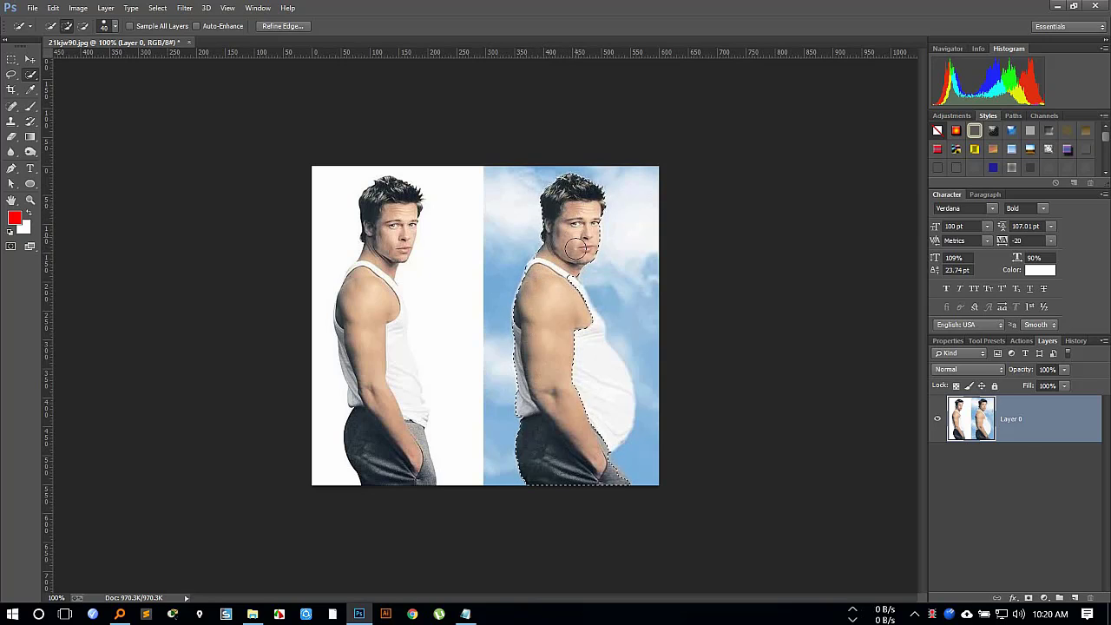
pyautogui.click(580, 343)
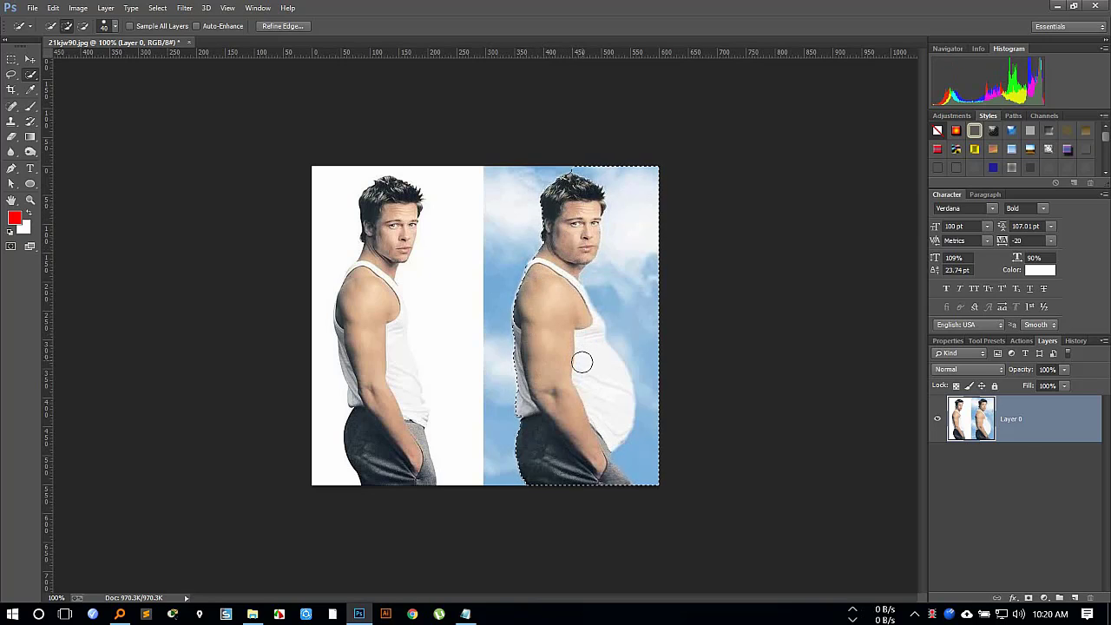
# Subtract the sky in front of the man's face and belly from the selection.
pyautogui.scroll(3, 641, 316)
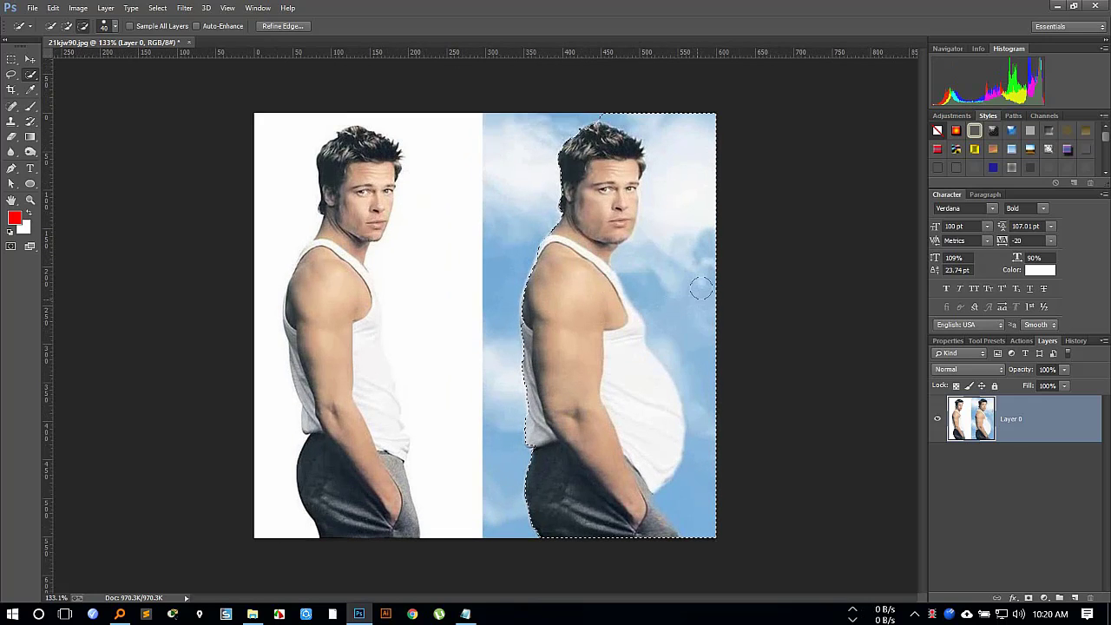
pyautogui.moveTo(701, 289)
pyautogui.mouseDown()
pyautogui.moveTo(690, 138)
pyautogui.moveTo(680, 164)
pyautogui.moveTo(719, 396)
pyautogui.mouseUp()
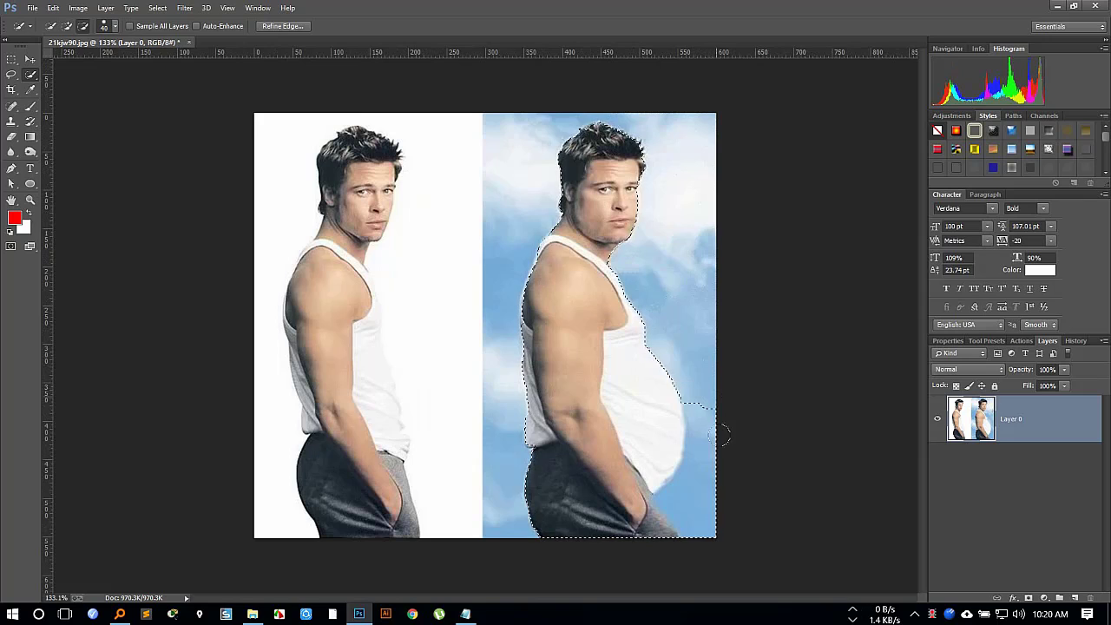
pyautogui.moveTo(716, 469); pyautogui.dragTo(713, 491)
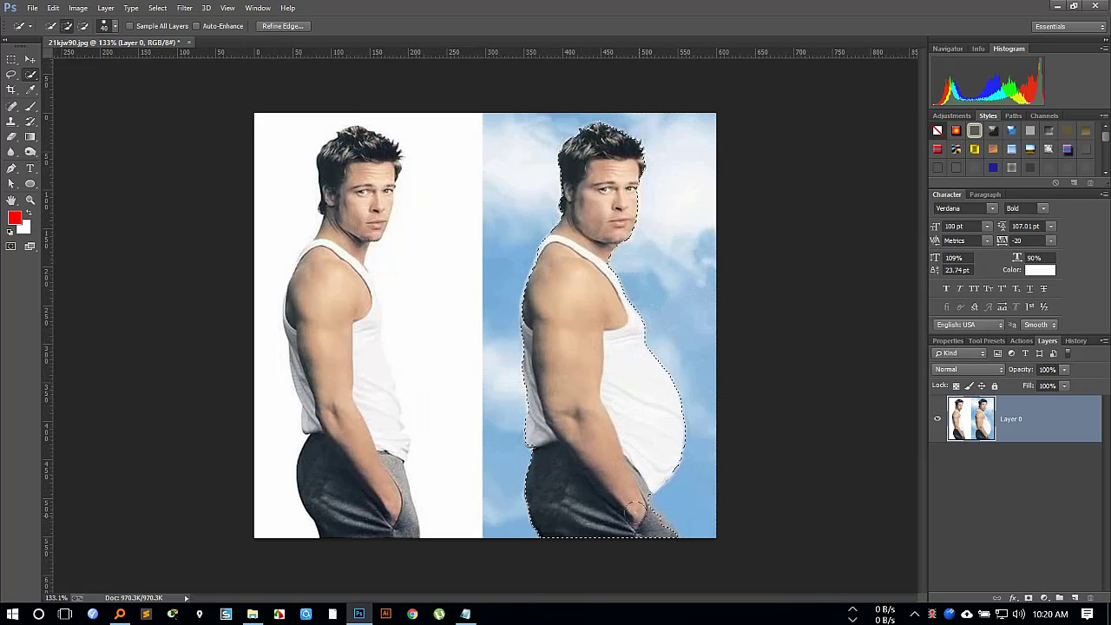
# Add the hand area to the selection and refine its edge with Smart Radius, Radius 2.1 px, Smooth 6 and Shift Edge -21%.
pyautogui.moveTo(639, 519); pyautogui.dragTo(651, 523)
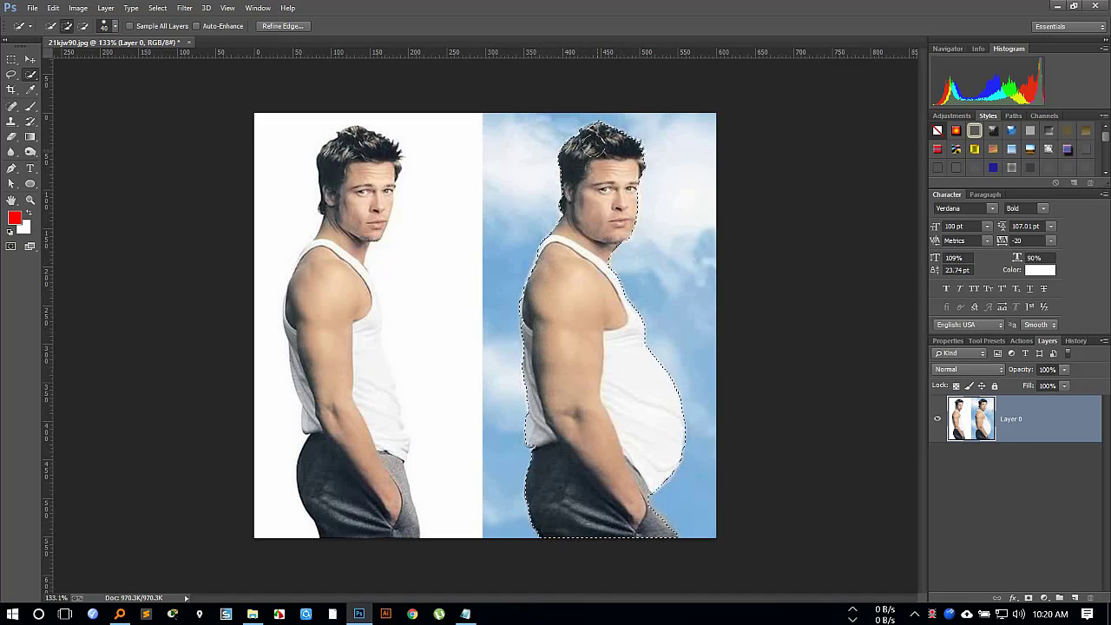
pyautogui.click(286, 26)
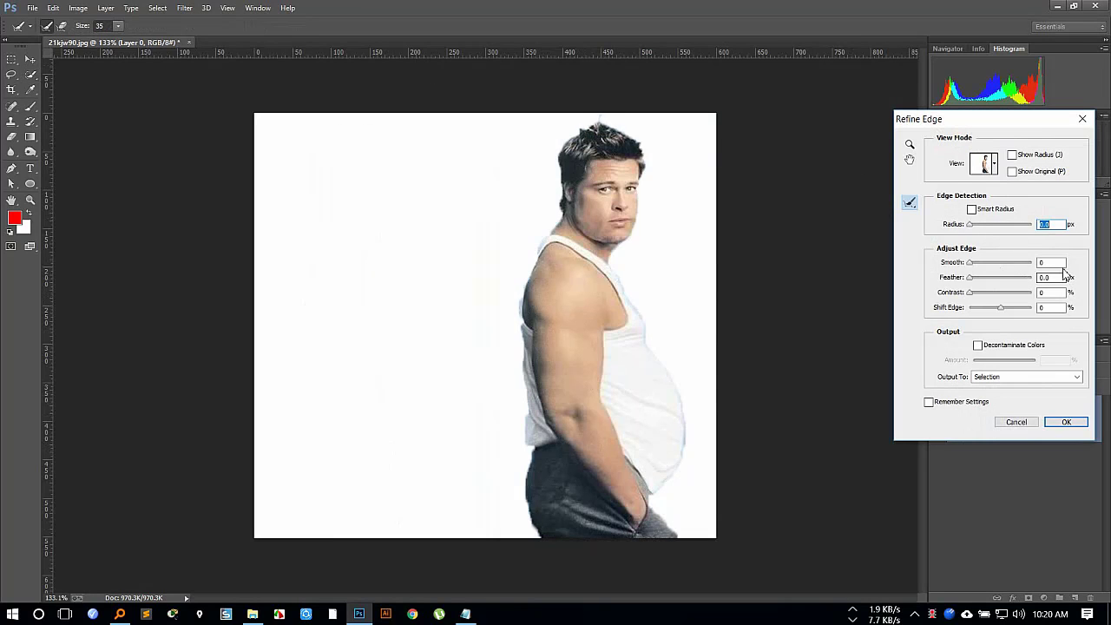
pyautogui.click(972, 210)
pyautogui.moveTo(970, 224); pyautogui.dragTo(973, 263)
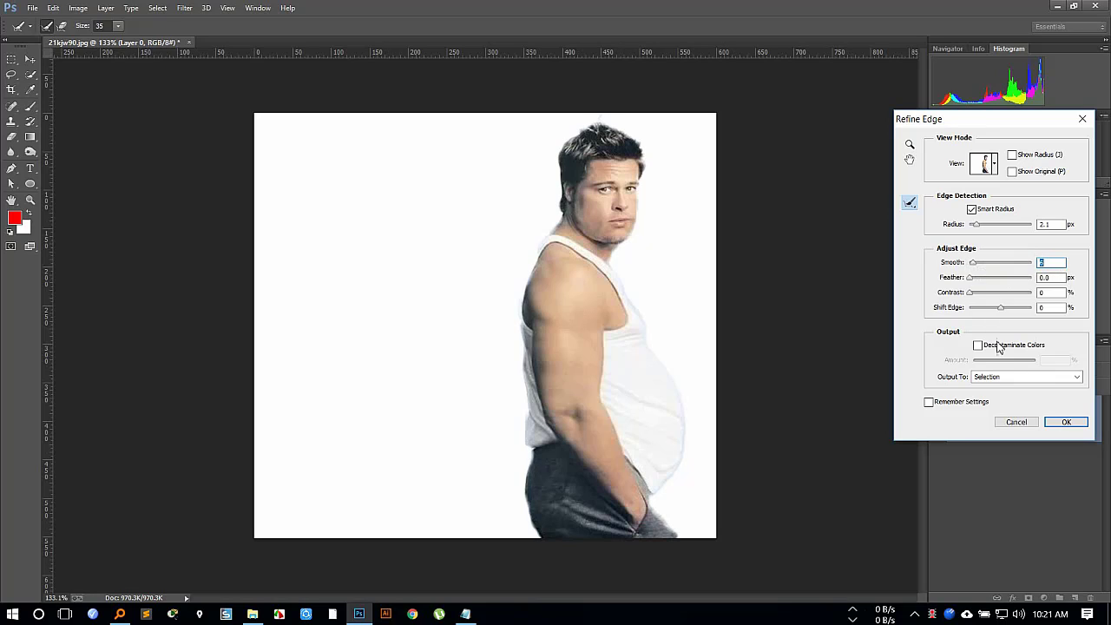
pyautogui.moveTo(997, 309); pyautogui.dragTo(995, 309)
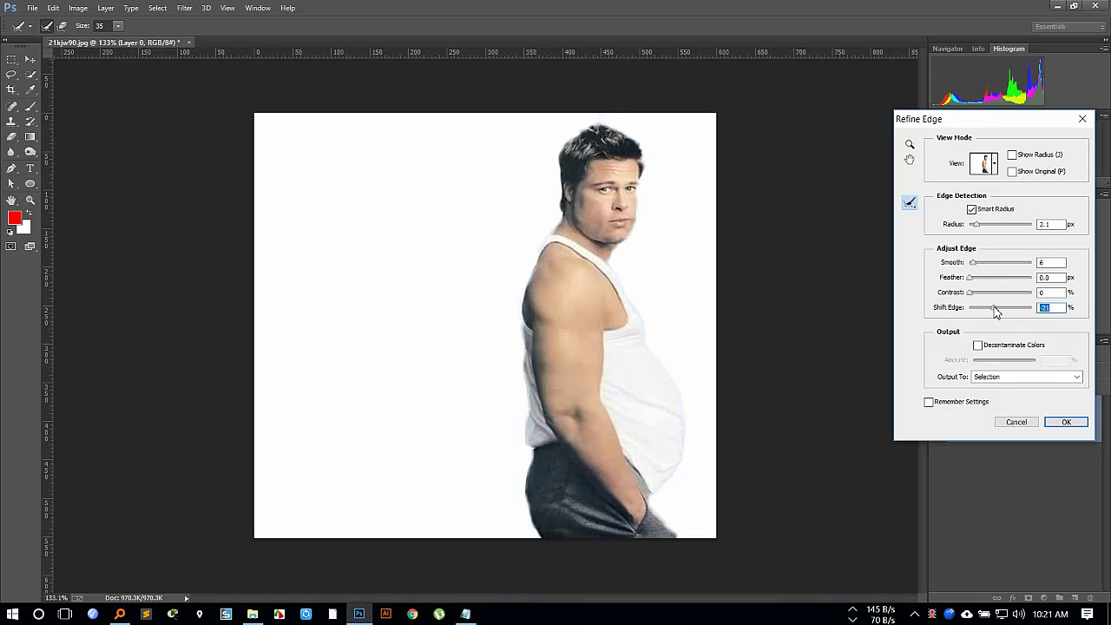
pyautogui.click(1065, 423)
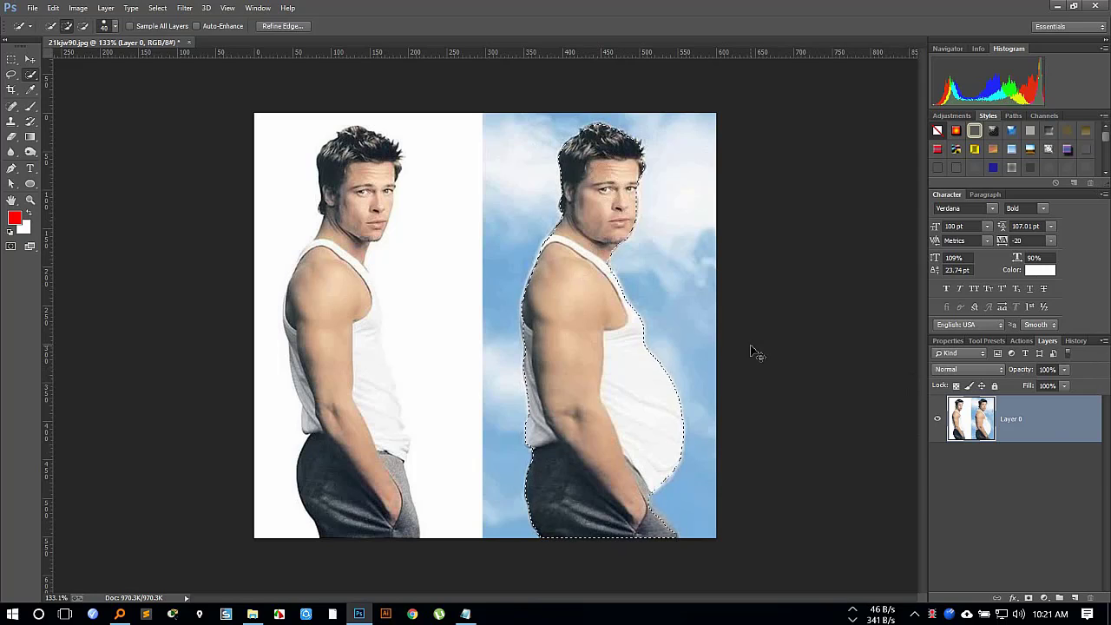
# Copy the selected man to a new layer and fill Layer 0 with the red foreground color.
pyautogui.hotkey('ctrl', 'j')
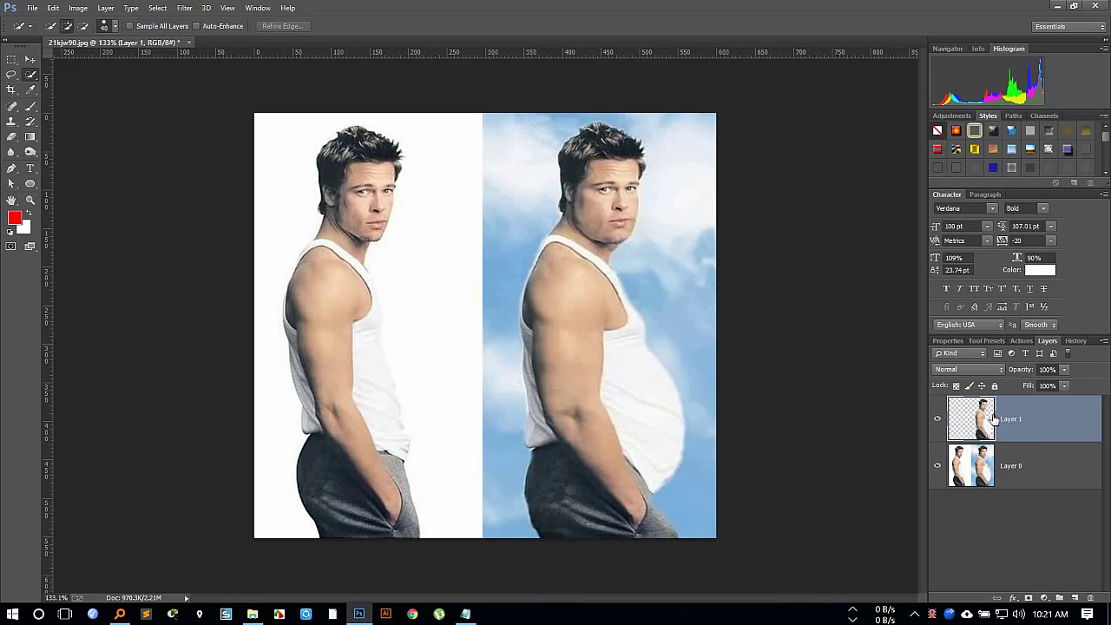
pyautogui.click(1012, 467)
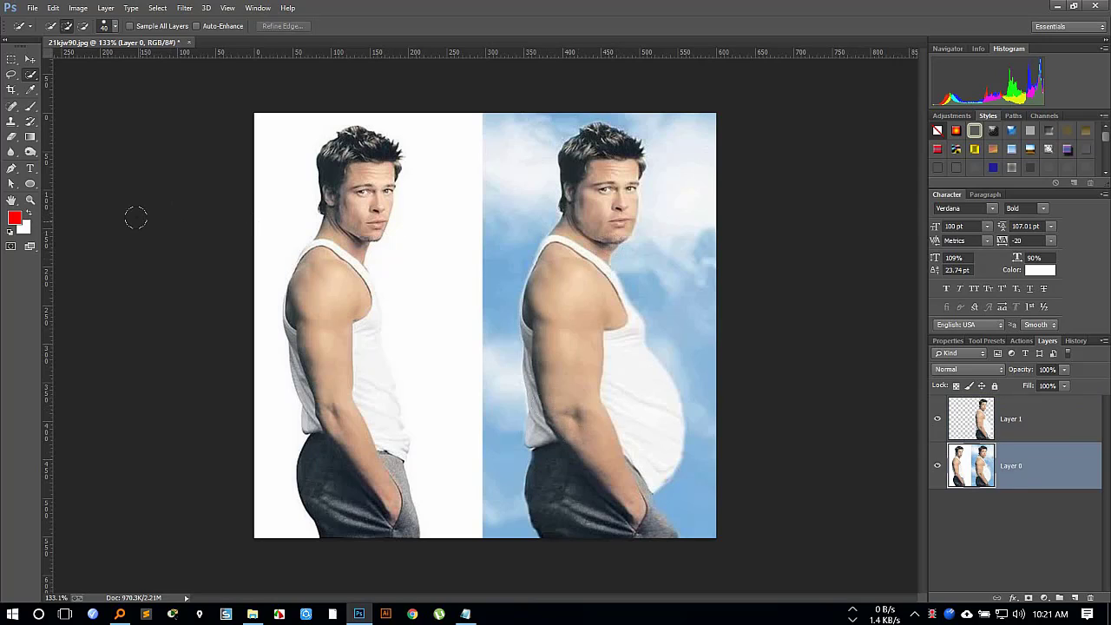
pyautogui.hotkey('alt', 'BackSpace')
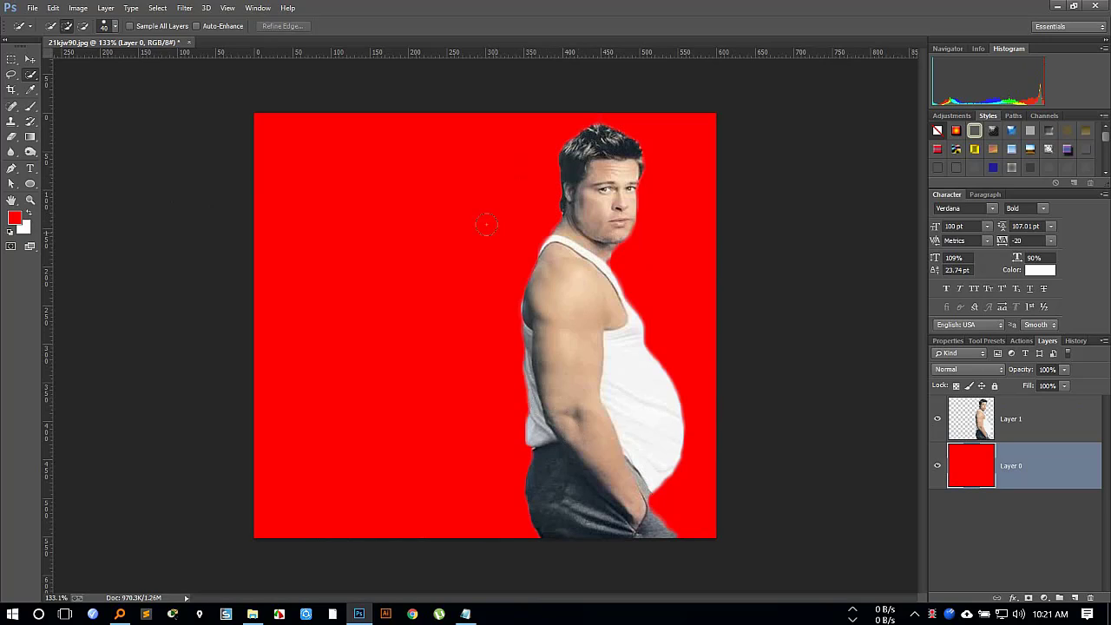
# Move the cut-out man on Layer 1 left to the middle of the red background with the Move tool.
pyautogui.click(27, 59)
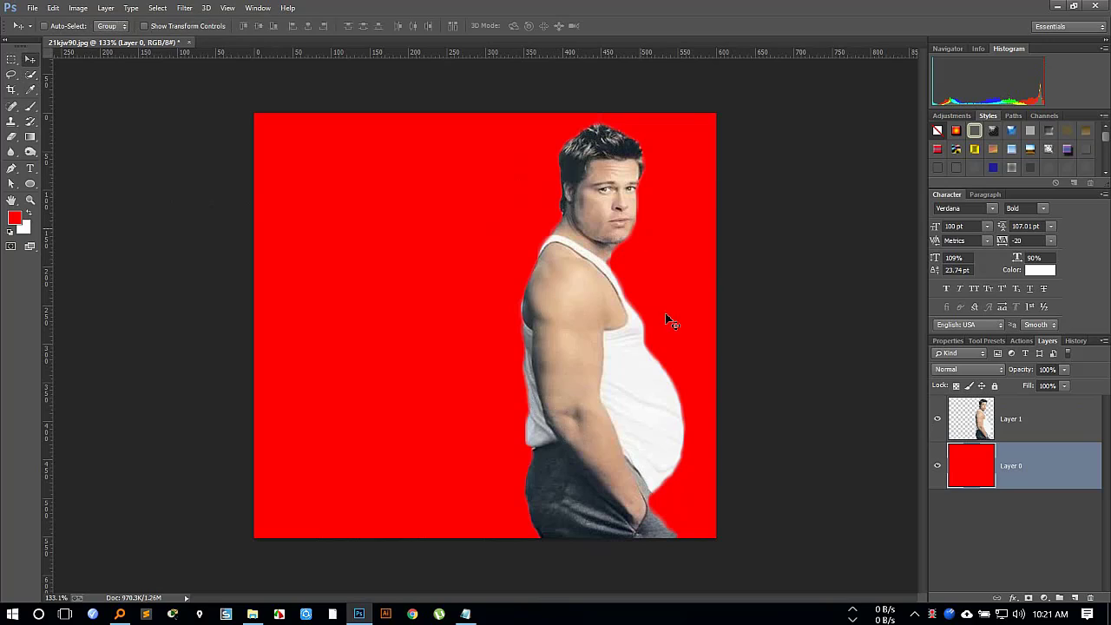
pyautogui.moveTo(575, 347); pyautogui.dragTo(466, 345)
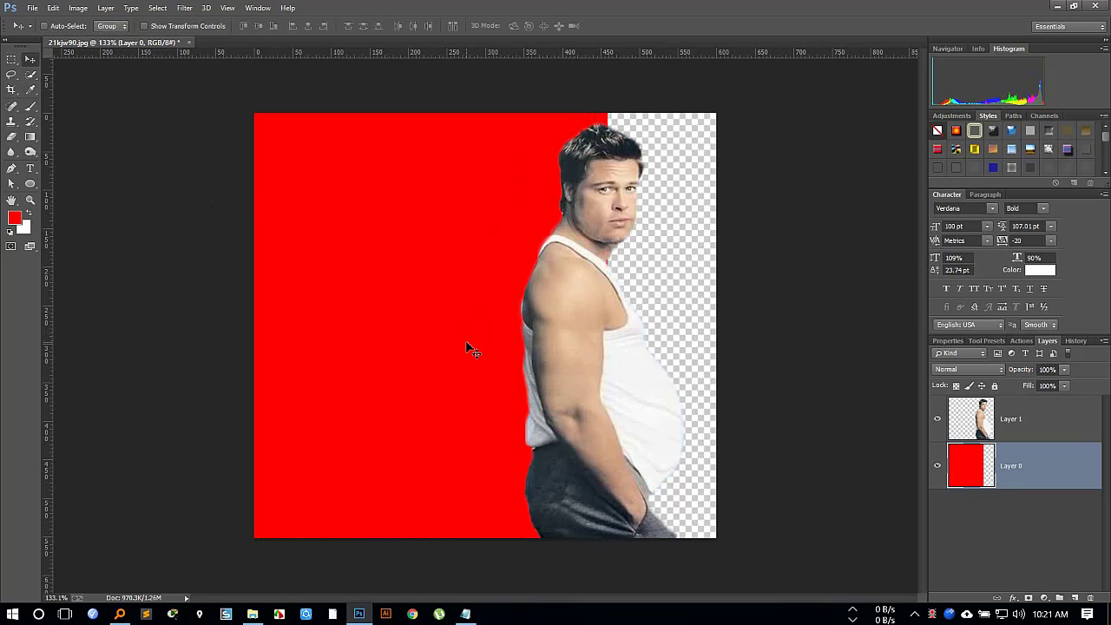
pyautogui.hotkey('ctrl', 'z')
pyautogui.click(985, 419)
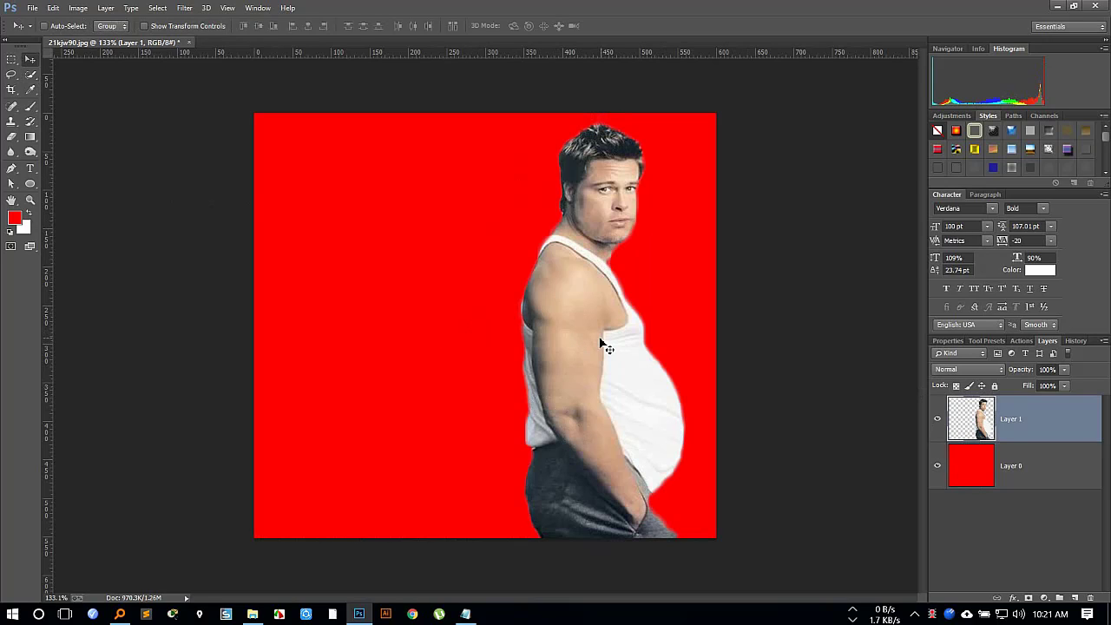
pyautogui.moveTo(597, 345); pyautogui.dragTo(468, 342)
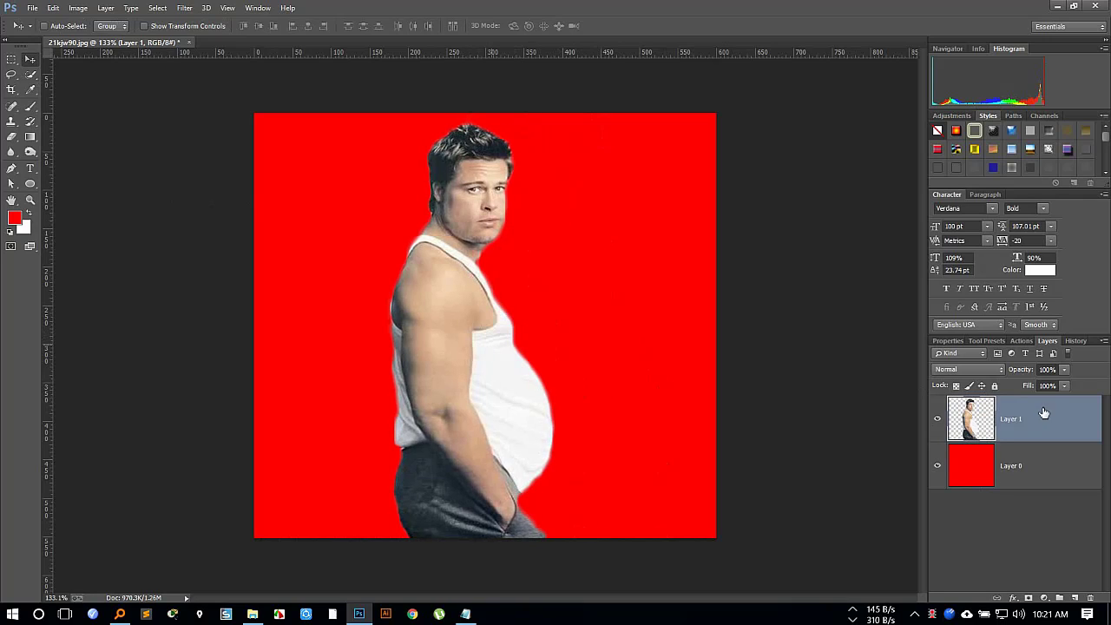
# Open the Liquify filter on Layer 1, try Forward Warp strokes on the man's face, and undo each one.
pyautogui.click(183, 8)
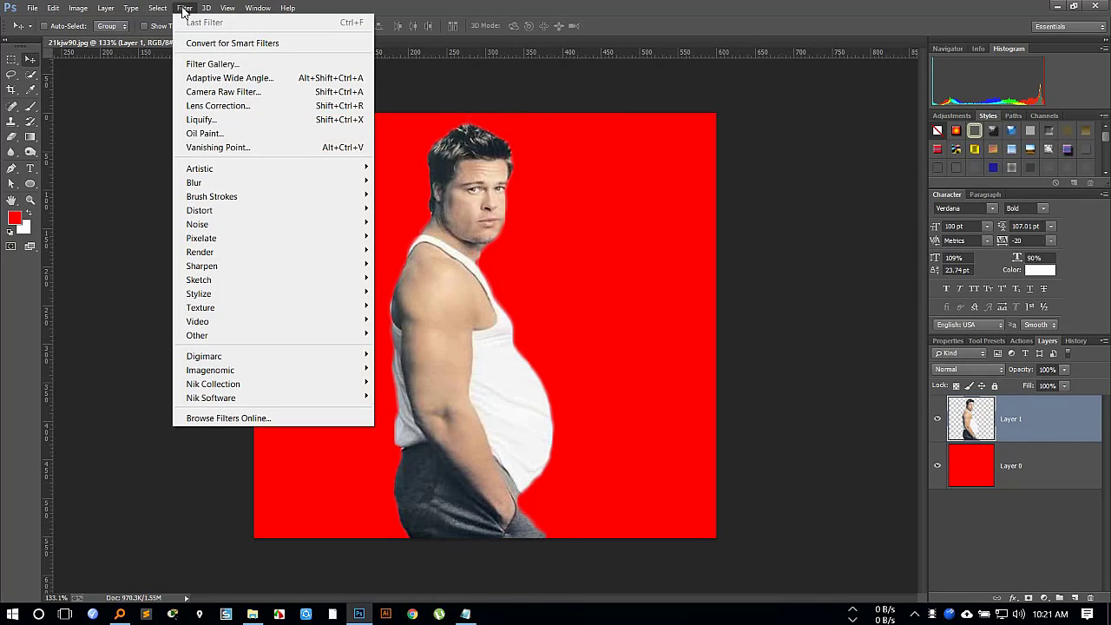
pyautogui.click(243, 119)
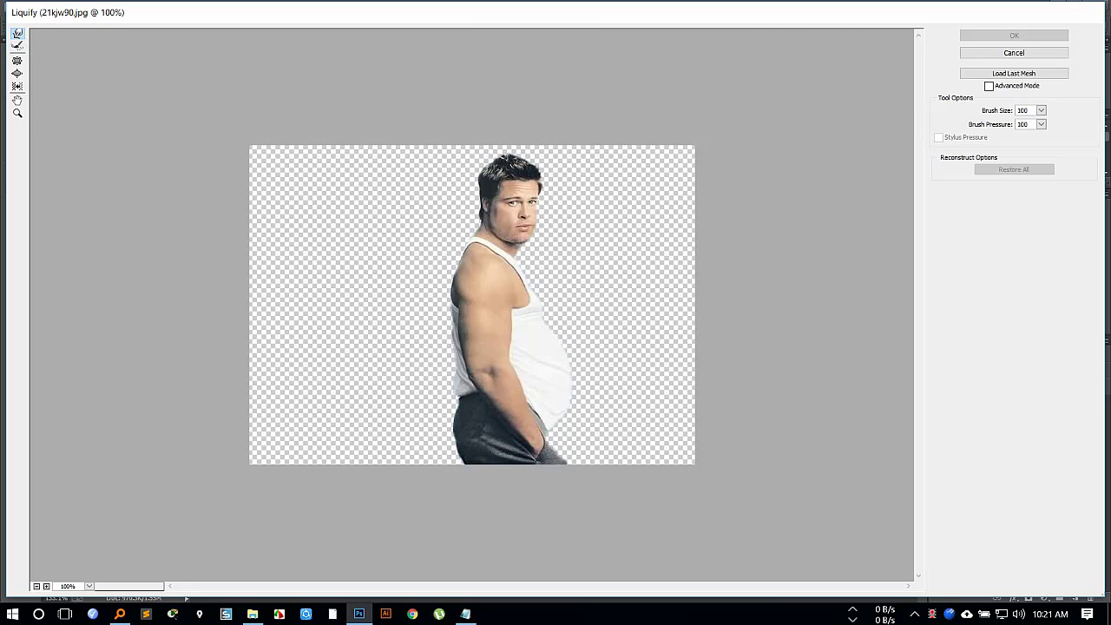
pyautogui.moveTo(517, 210)
pyautogui.mouseDown()
pyautogui.moveTo(512, 226)
pyautogui.moveTo(533, 234)
pyautogui.moveTo(546, 199)
pyautogui.moveTo(563, 213)
pyautogui.mouseUp()
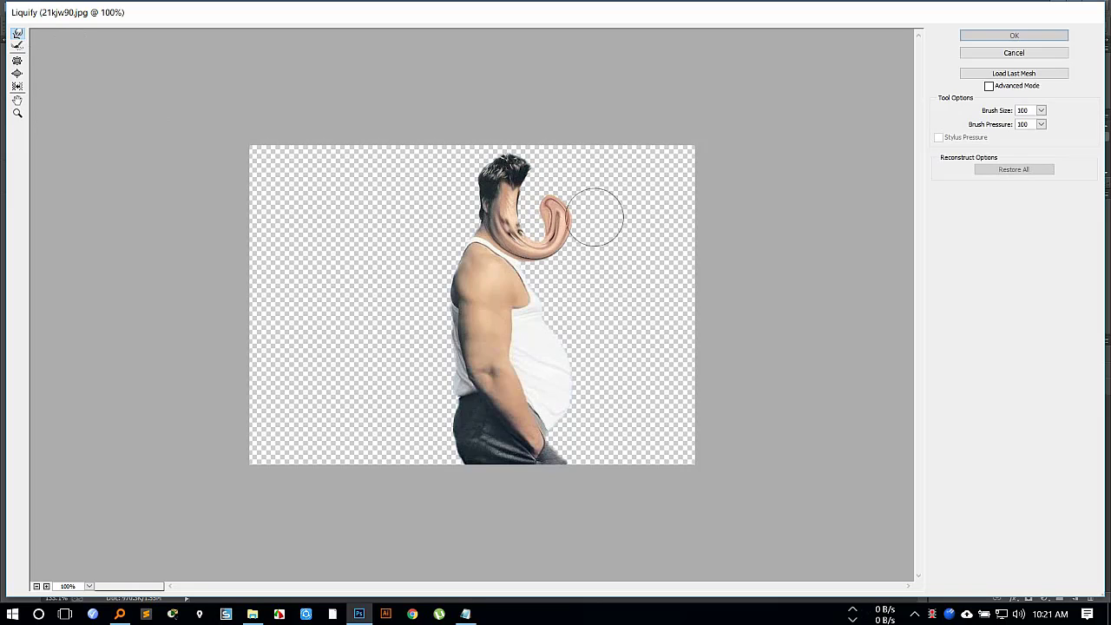
pyautogui.hotkey('ctrl', 'z')
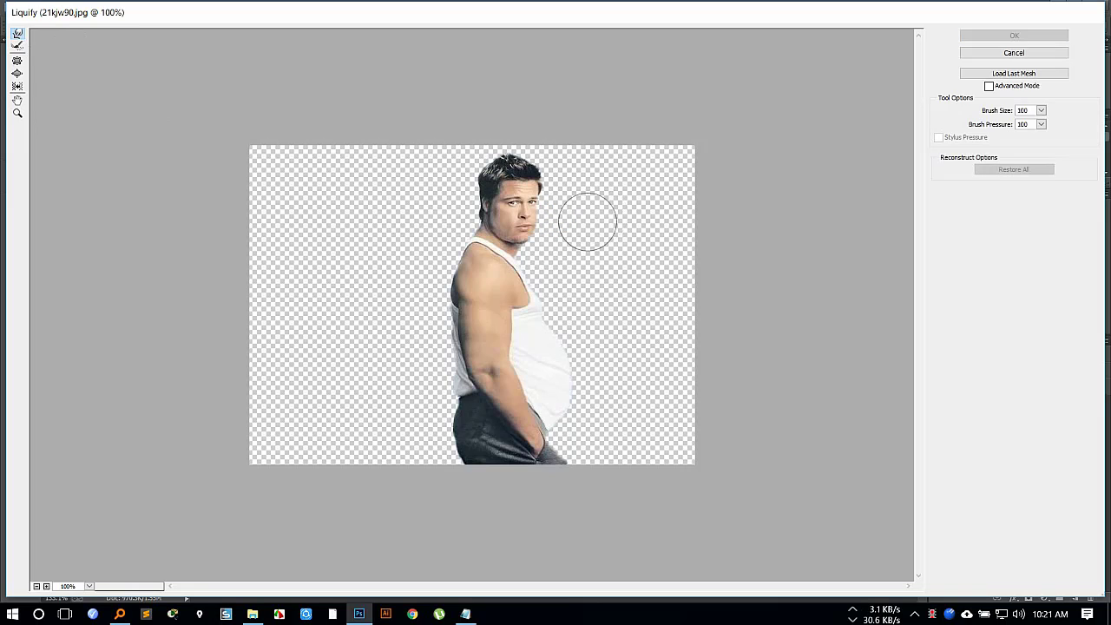
pyautogui.moveTo(526, 225); pyautogui.dragTo(524, 227)
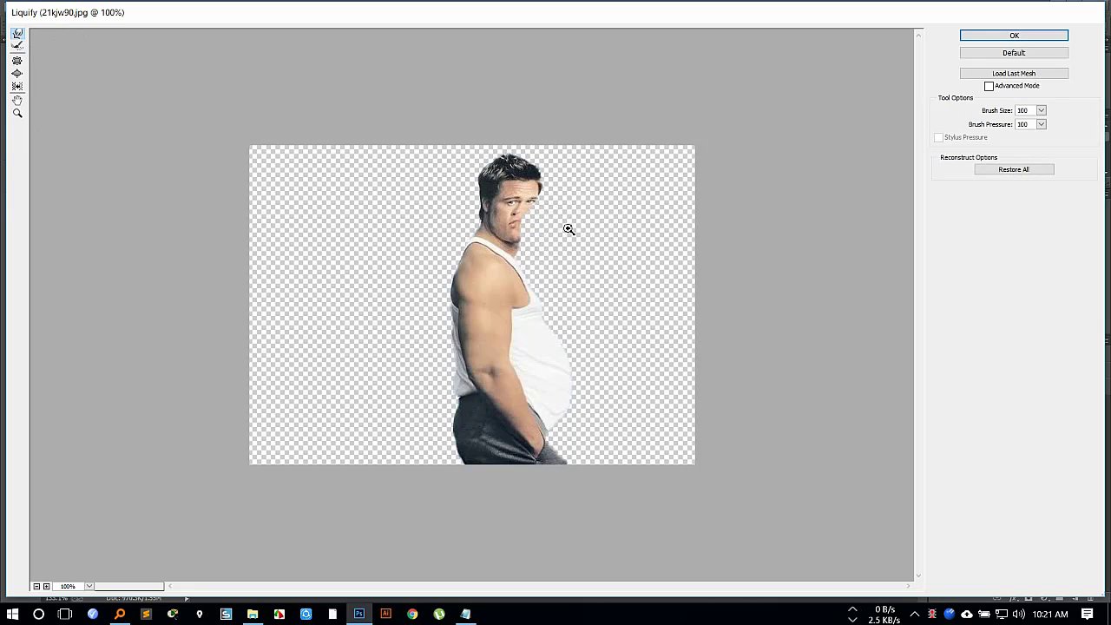
pyautogui.hotkey('ctrl', 'z')
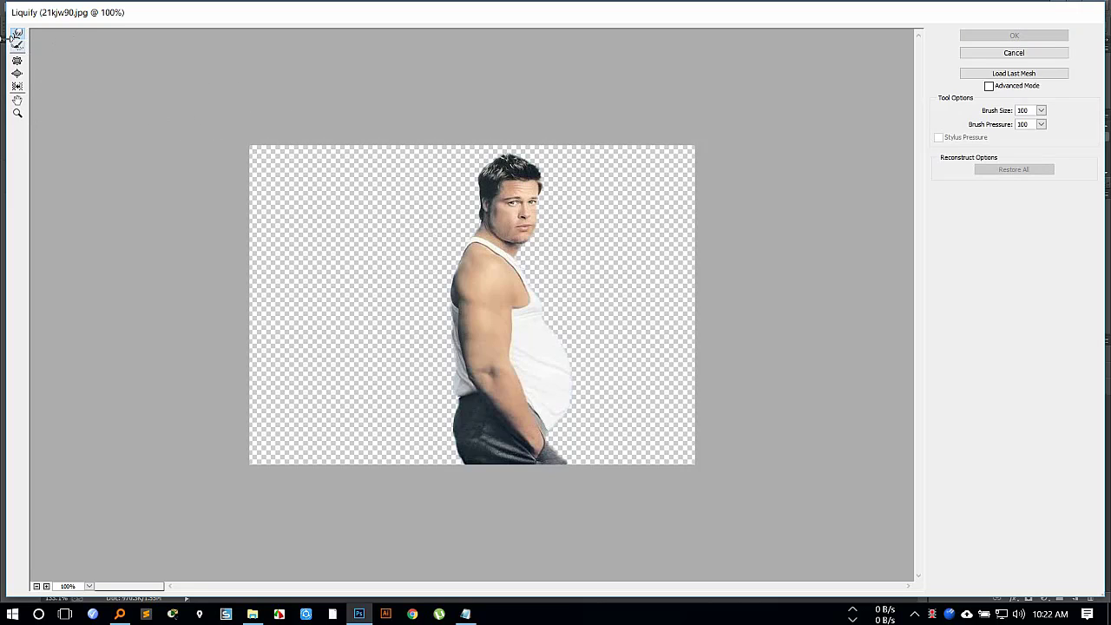
# Try warping and reconstructing the man's head, and shrink his facial features with the Pucker tool at brush size 100.
pyautogui.moveTo(516, 151)
pyautogui.mouseDown()
pyautogui.moveTo(533, 166)
pyautogui.moveTo(528, 199)
pyautogui.moveTo(507, 204)
pyautogui.mouseUp()
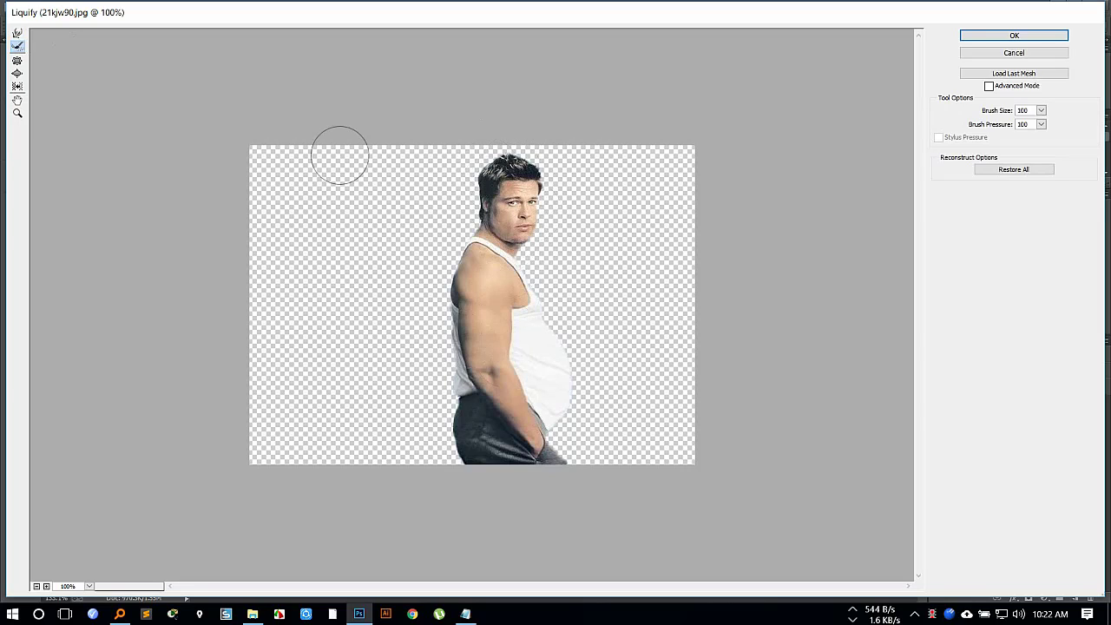
pyautogui.click(17, 62)
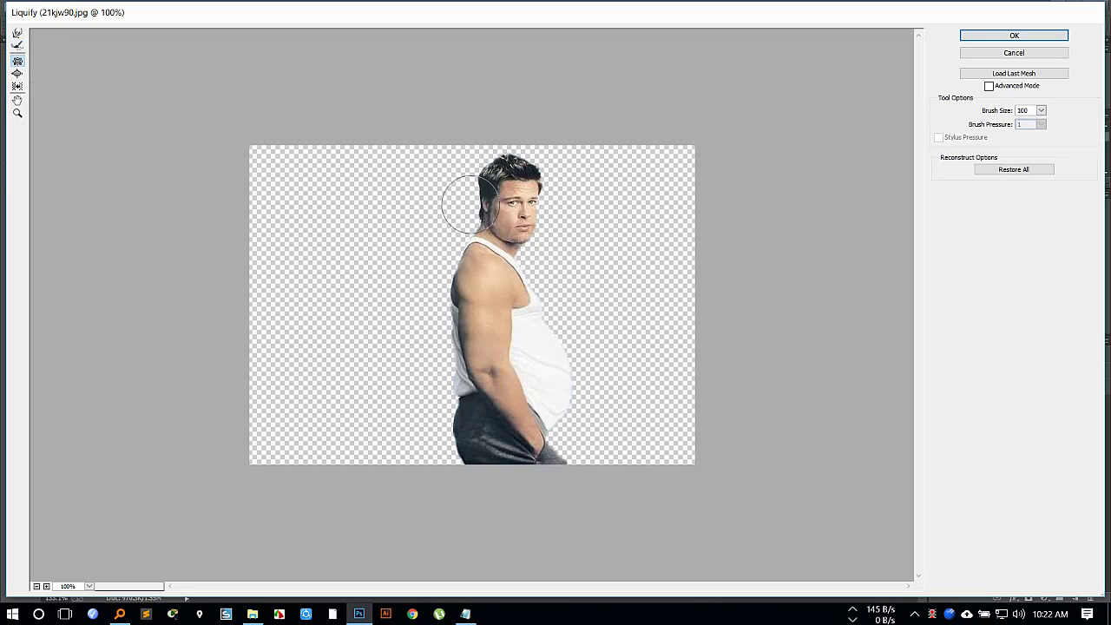
pyautogui.click(514, 213)
pyautogui.moveTo(513, 214); pyautogui.dragTo(514, 215)
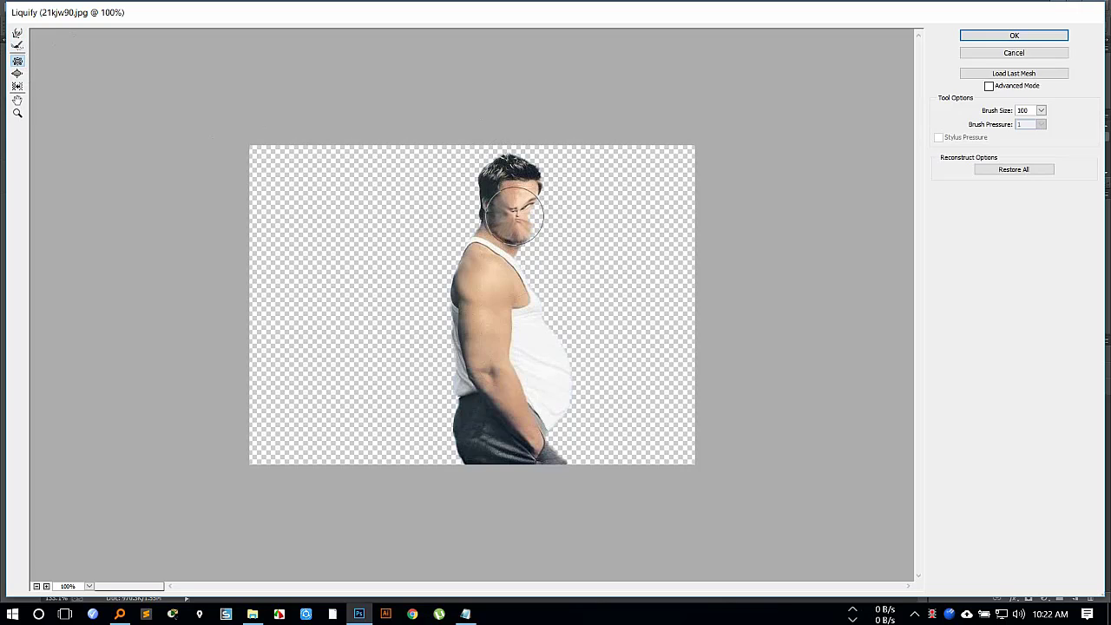
# Try the Bloat tool on the chest and the Push Left tool along the arm and torso, discarding all Liquify changes.
pyautogui.click(17, 73)
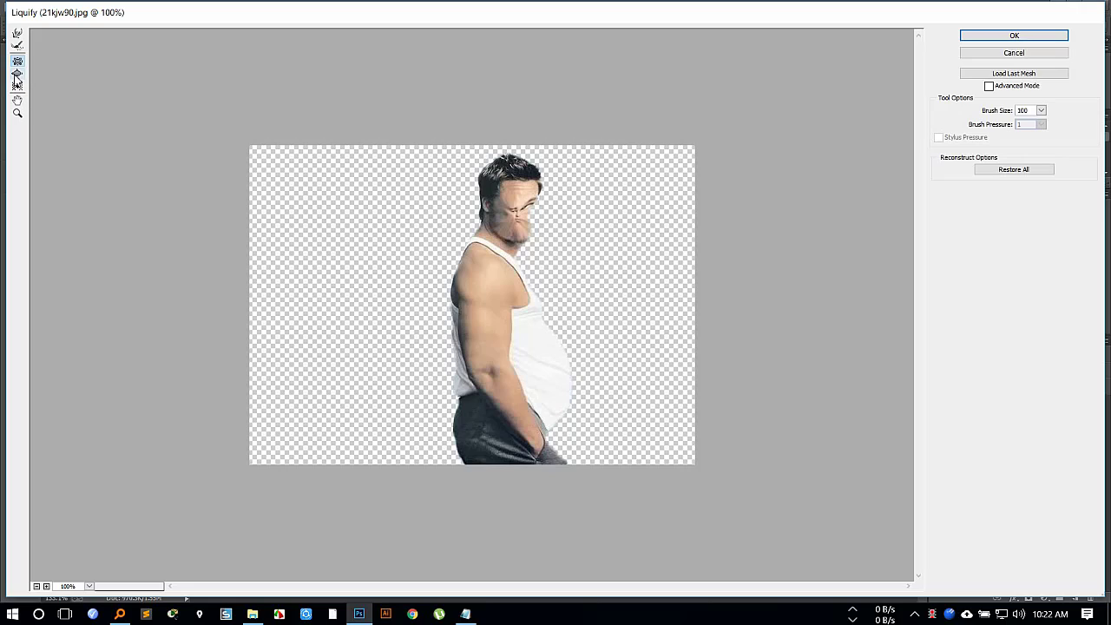
pyautogui.click(510, 283)
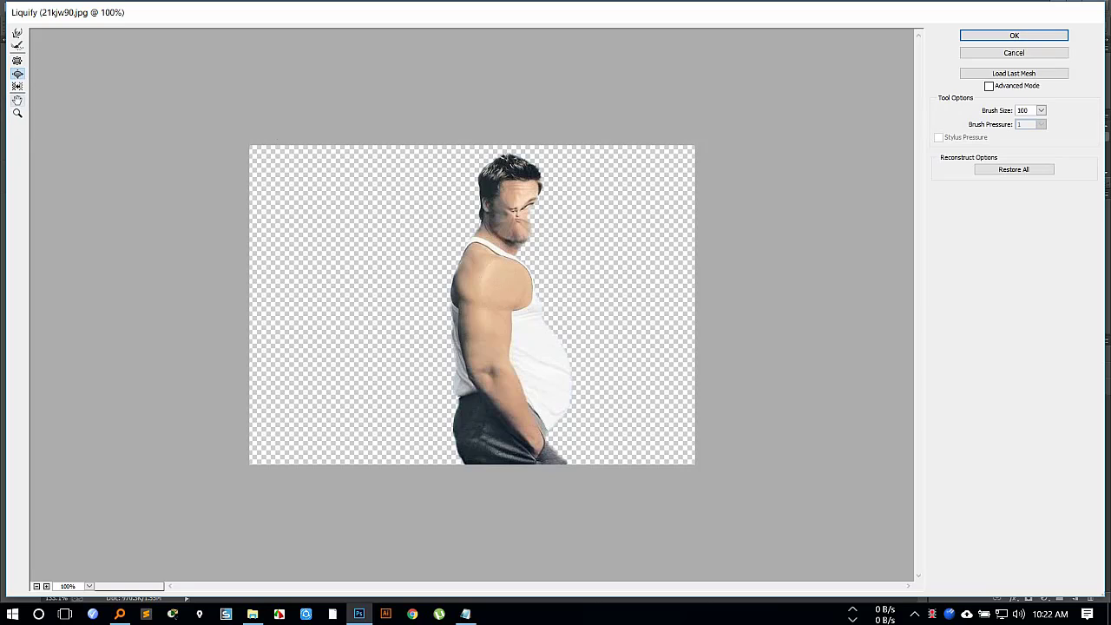
pyautogui.click(18, 87)
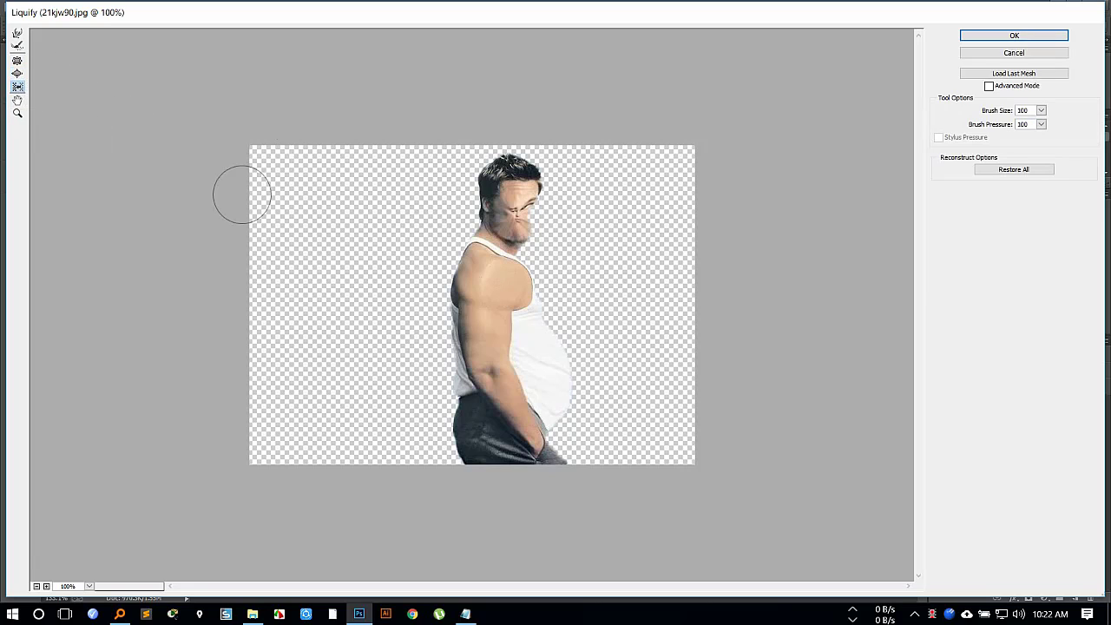
pyautogui.moveTo(475, 335)
pyautogui.mouseDown()
pyautogui.moveTo(477, 289)
pyautogui.moveTo(461, 343)
pyautogui.moveTo(477, 311)
pyautogui.moveTo(469, 267)
pyautogui.moveTo(459, 360)
pyautogui.moveTo(490, 421)
pyautogui.moveTo(446, 375)
pyautogui.moveTo(448, 459)
pyautogui.moveTo(570, 365)
pyautogui.moveTo(521, 355)
pyautogui.moveTo(533, 384)
pyautogui.moveTo(544, 384)
pyautogui.moveTo(565, 265)
pyautogui.mouseUp()
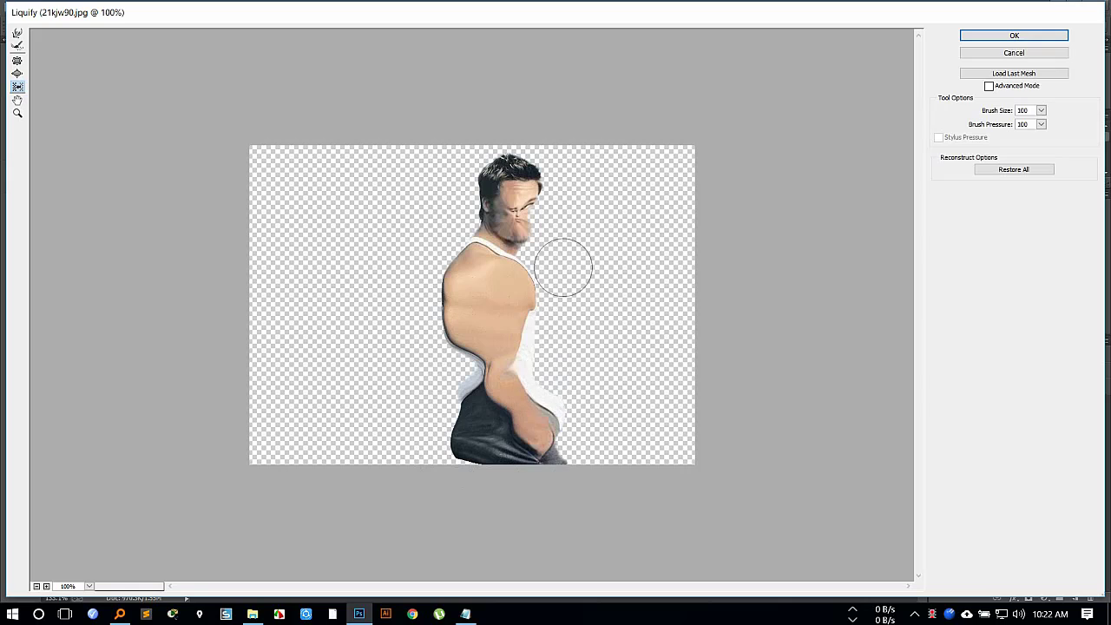
pyautogui.click(998, 53)
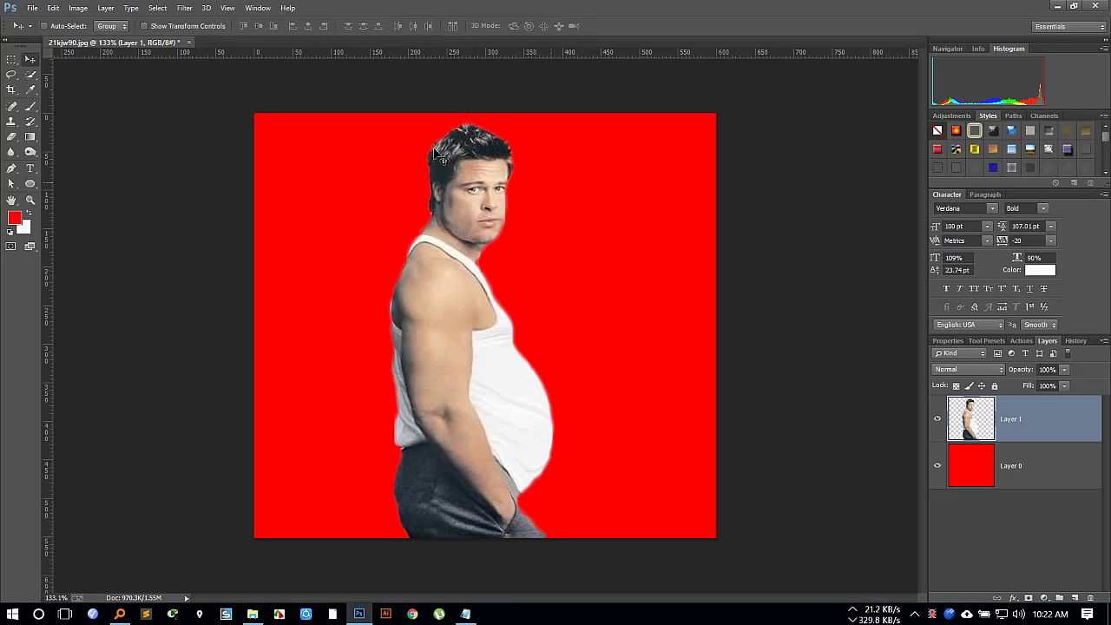
# Reopen Liquify on Layer 1 and push the man's large belly flat with the Forward Warp tool at brush size 150.
pyautogui.click(184, 8)
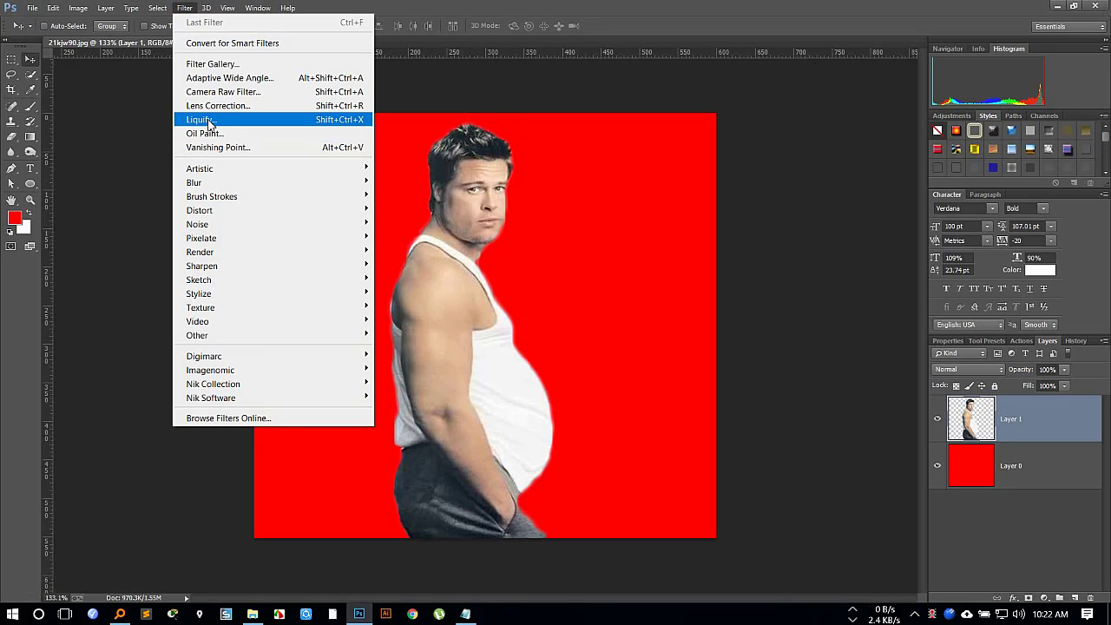
pyautogui.click(208, 120)
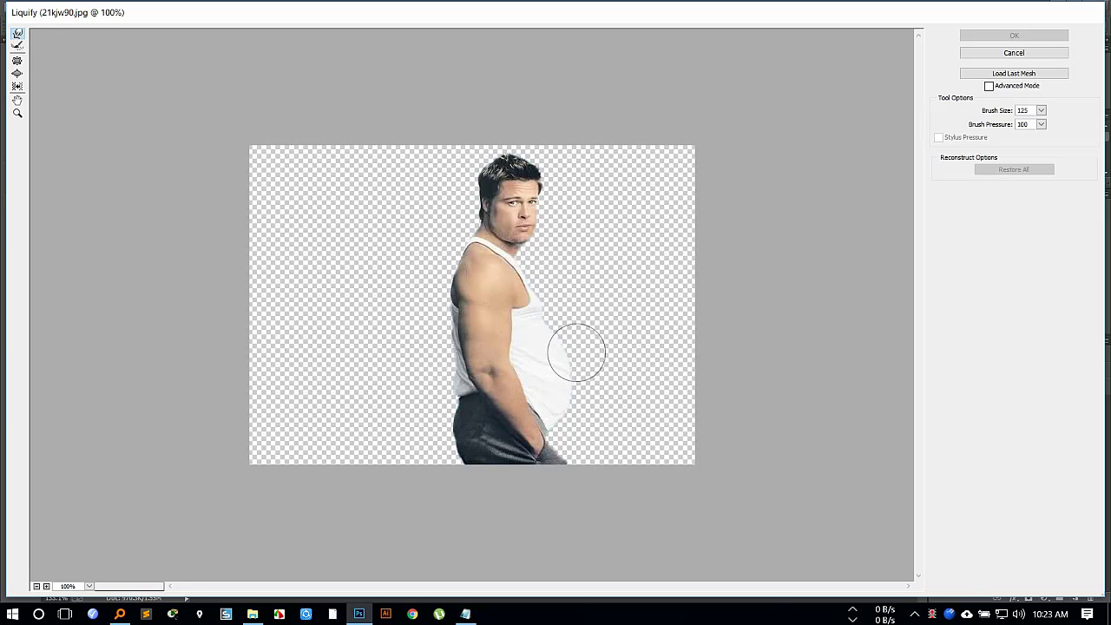
pyautogui.press(']')
pyautogui.moveTo(571, 347)
pyautogui.mouseDown()
pyautogui.moveTo(586, 370)
pyautogui.moveTo(573, 402)
pyautogui.moveTo(565, 345)
pyautogui.moveTo(582, 381)
pyautogui.moveTo(569, 380)
pyautogui.moveTo(571, 399)
pyautogui.moveTo(575, 363)
pyautogui.moveTo(589, 369)
pyautogui.moveTo(577, 482)
pyautogui.moveTo(643, 387)
pyautogui.mouseUp()
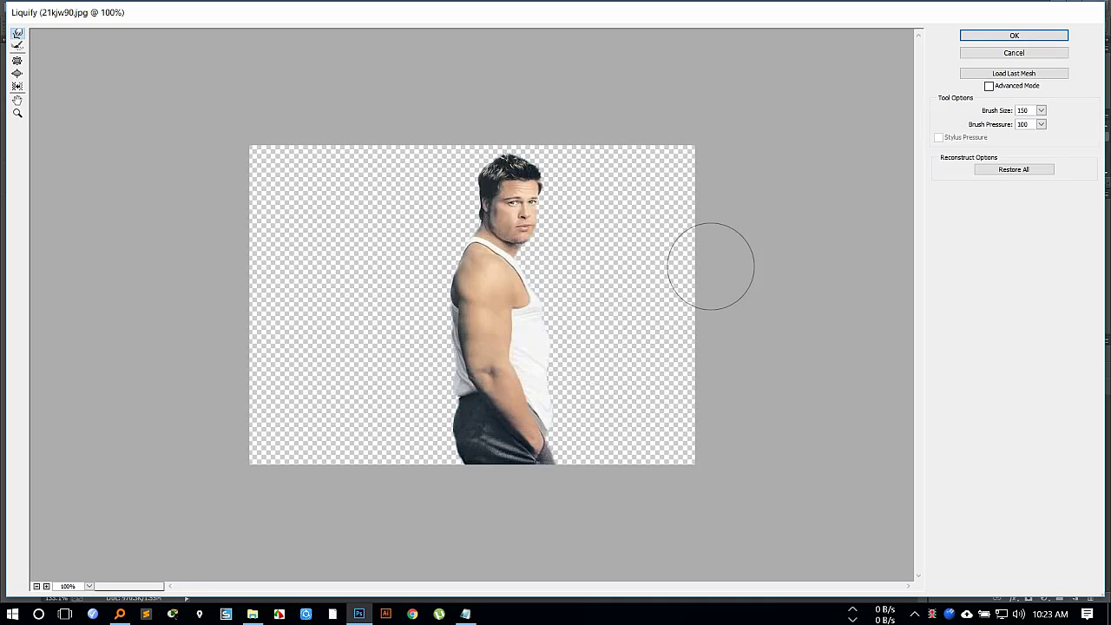
# Bulk up the man's upper arm and shoulder with the Forward Warp tool at brush size 90 and apply the Liquify filter.
pyautogui.press('[')
pyautogui.press('[')
pyautogui.press('[')
pyautogui.press('[')
pyautogui.press('[')
pyautogui.press('[')
pyautogui.press('[')
pyautogui.press('[')
pyautogui.press(']')
pyautogui.press(']')
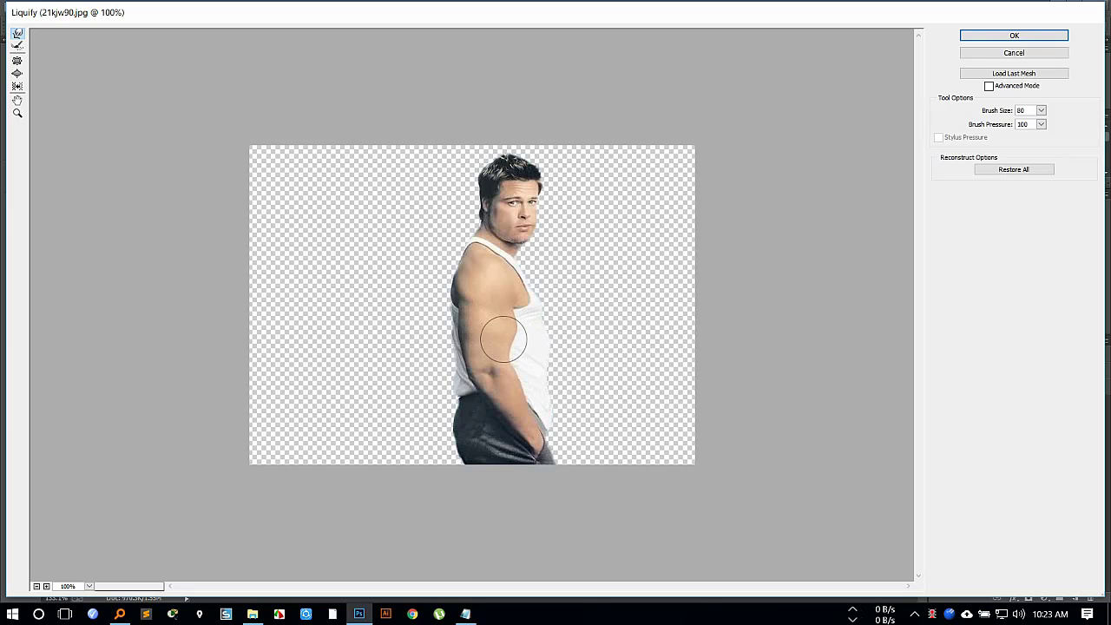
pyautogui.press(']')
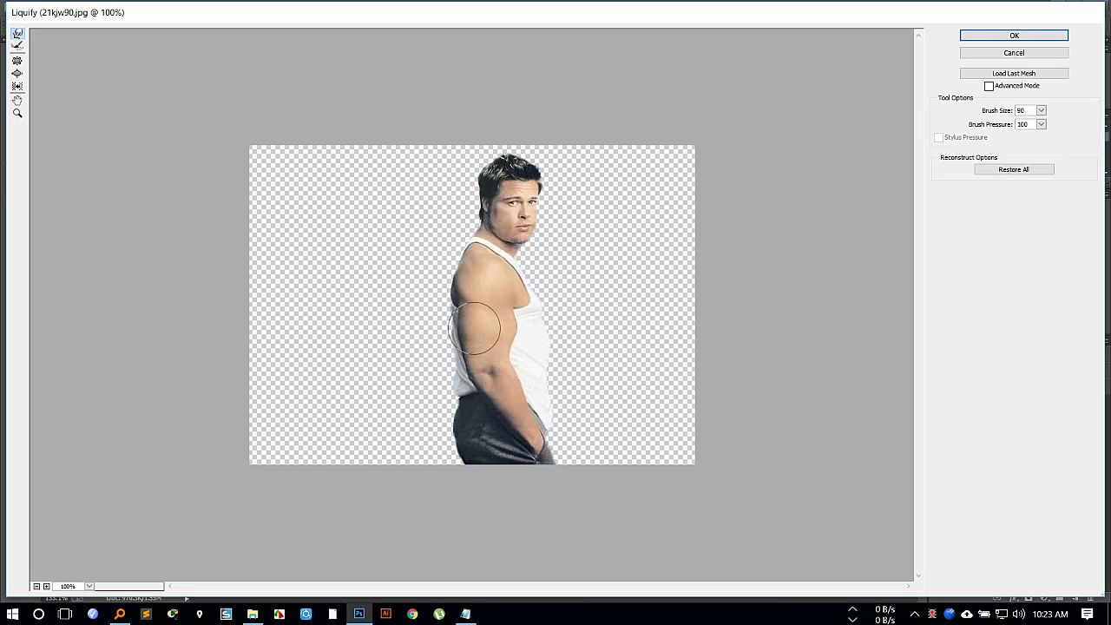
pyautogui.moveTo(471, 329)
pyautogui.mouseDown()
pyautogui.moveTo(517, 327)
pyautogui.moveTo(463, 280)
pyautogui.moveTo(488, 276)
pyautogui.moveTo(479, 269)
pyautogui.mouseUp()
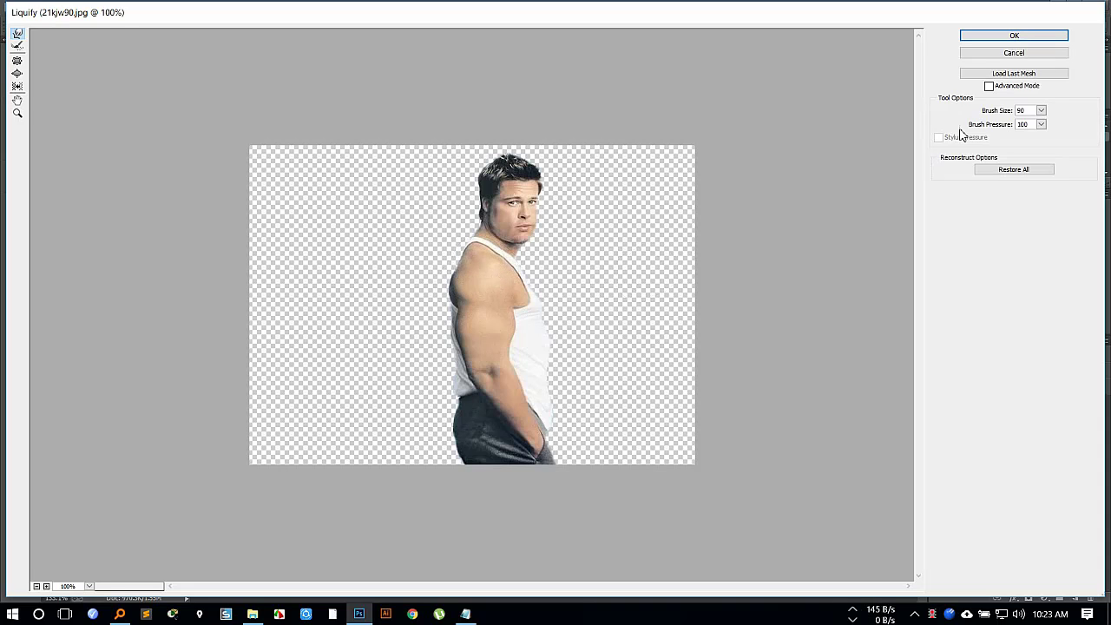
pyautogui.click(1007, 36)
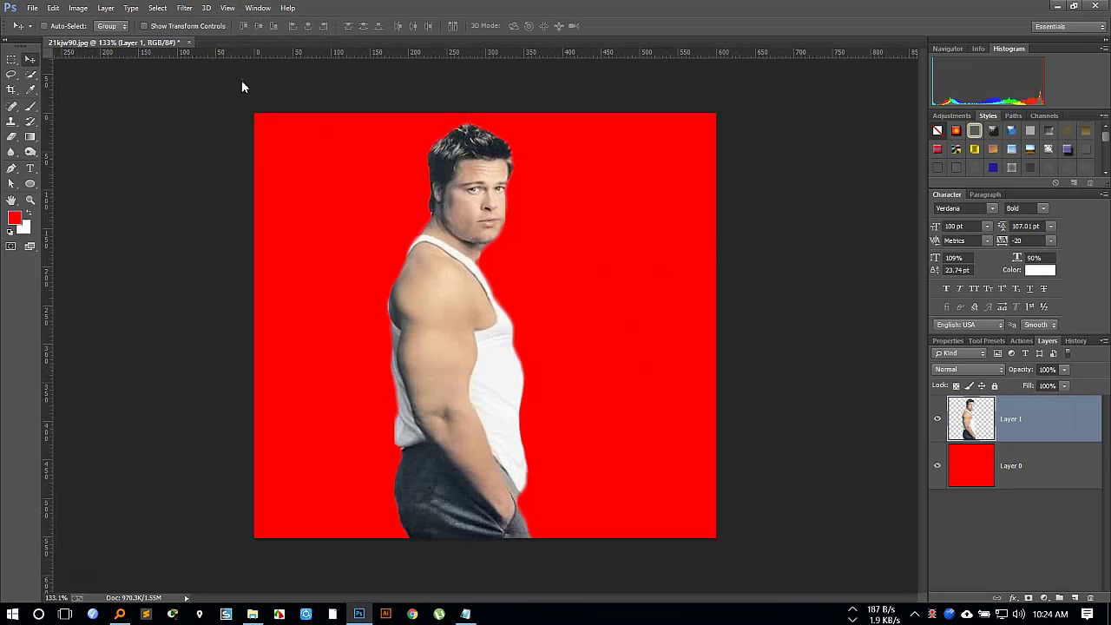
pyautogui.click(560, 233)
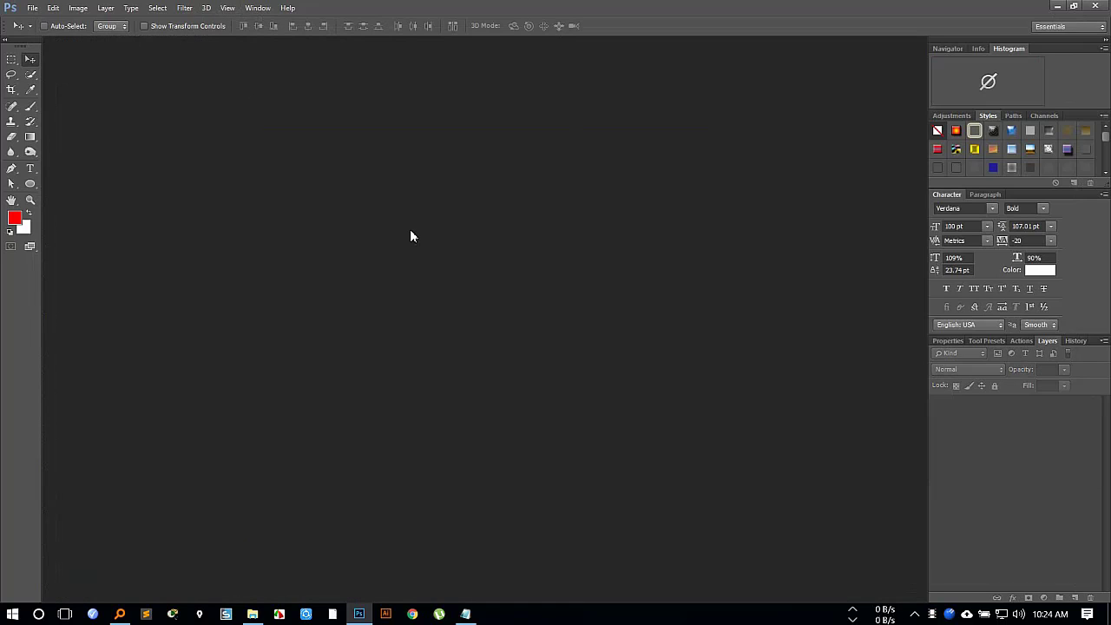
pyautogui.doubleClick(683, 469)
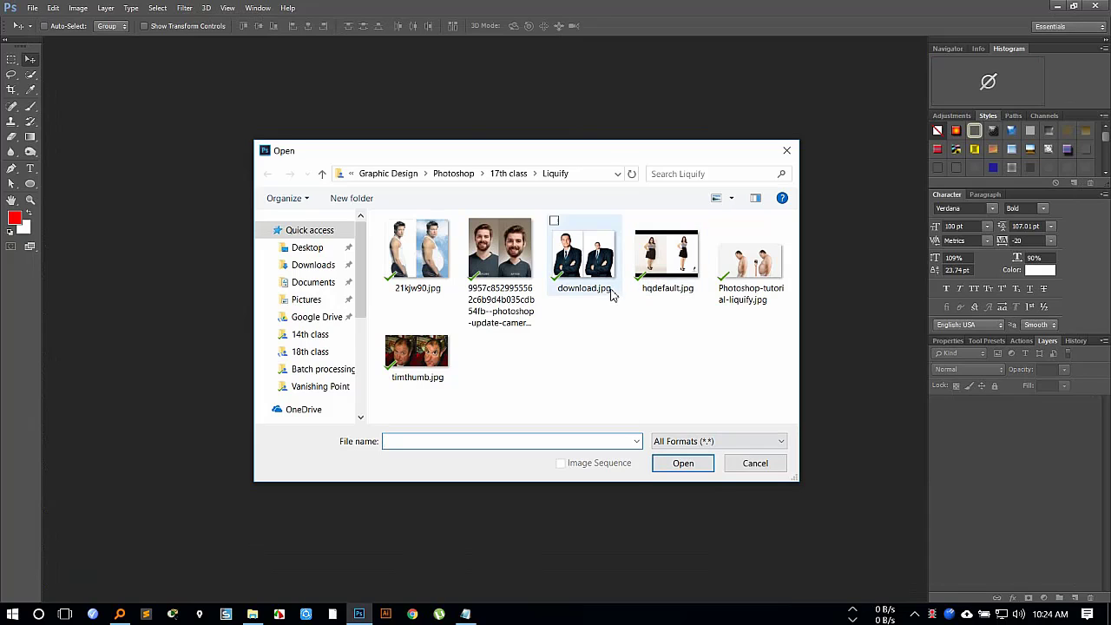
pyautogui.click(496, 252)
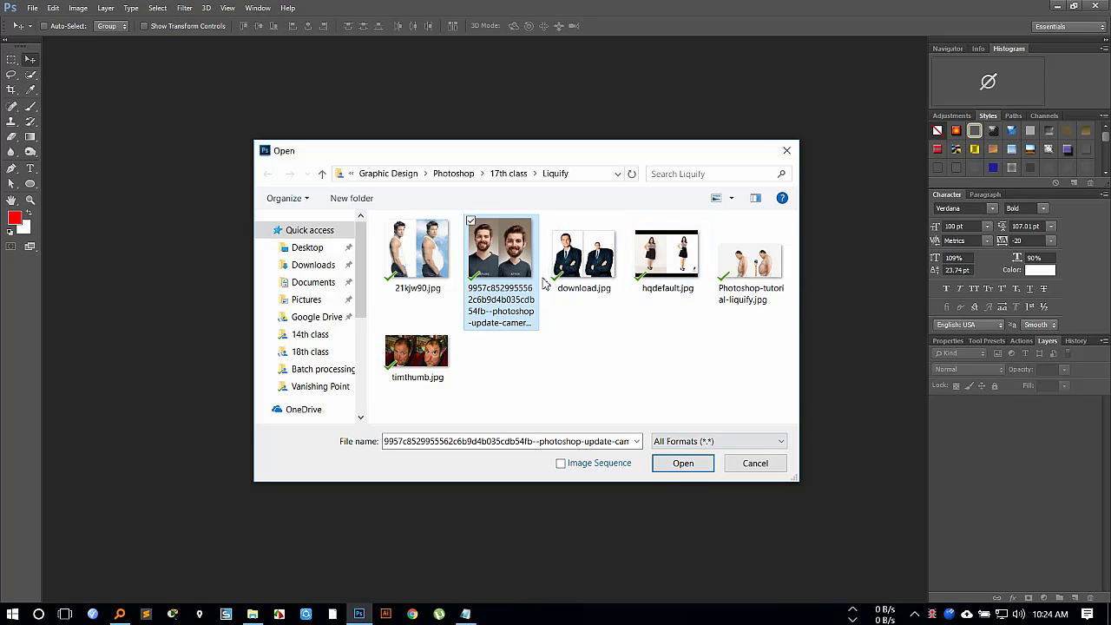
pyautogui.click(678, 462)
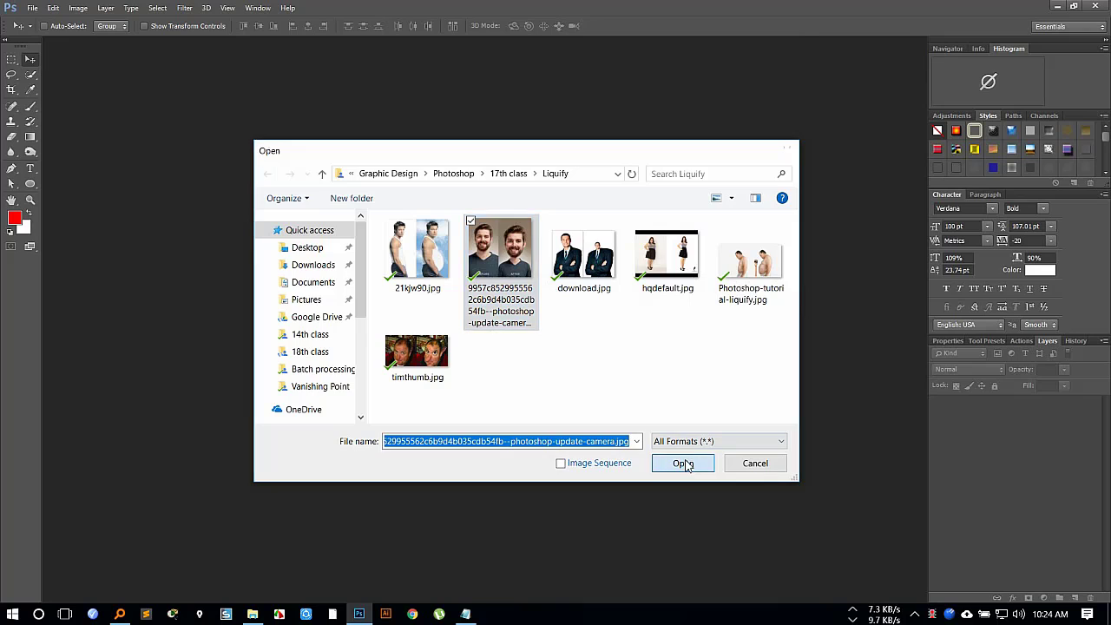
pyautogui.moveTo(380, 39); pyautogui.dragTo(474, 38)
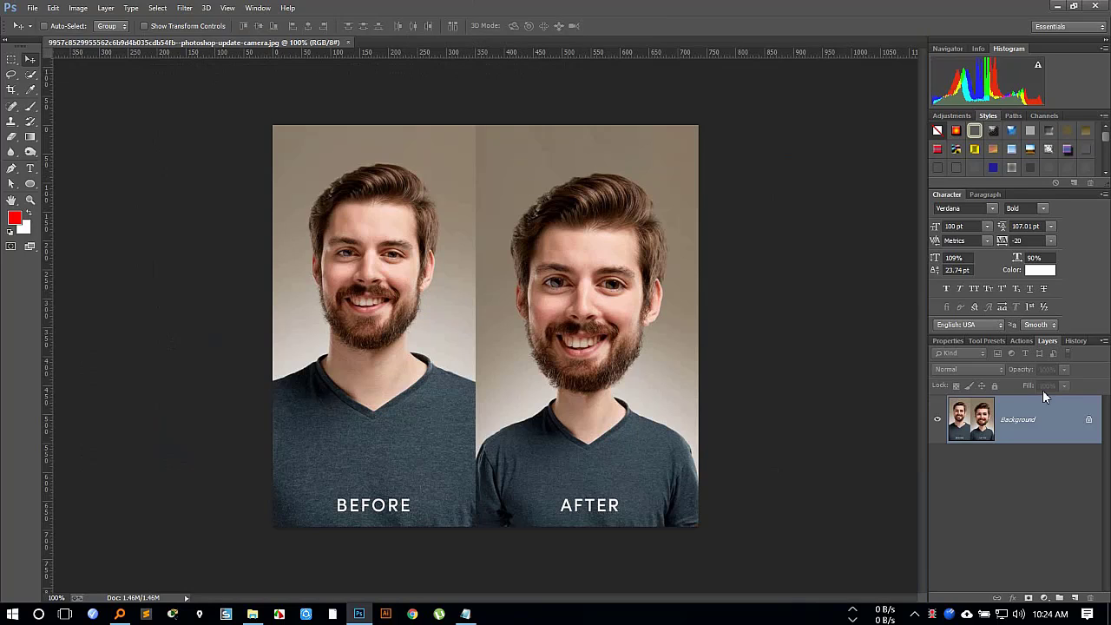
# Unlock the Background layer and select the man in the BEFORE half, including his hair and ear, with the Quick Selection tool.
pyautogui.click(1087, 422)
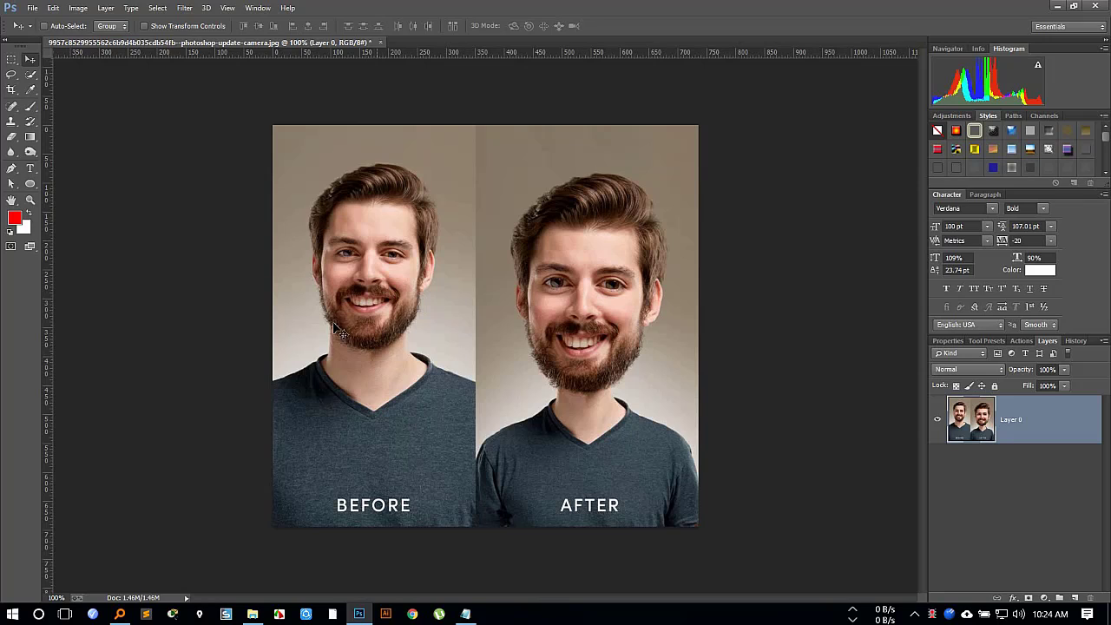
pyautogui.click(29, 74)
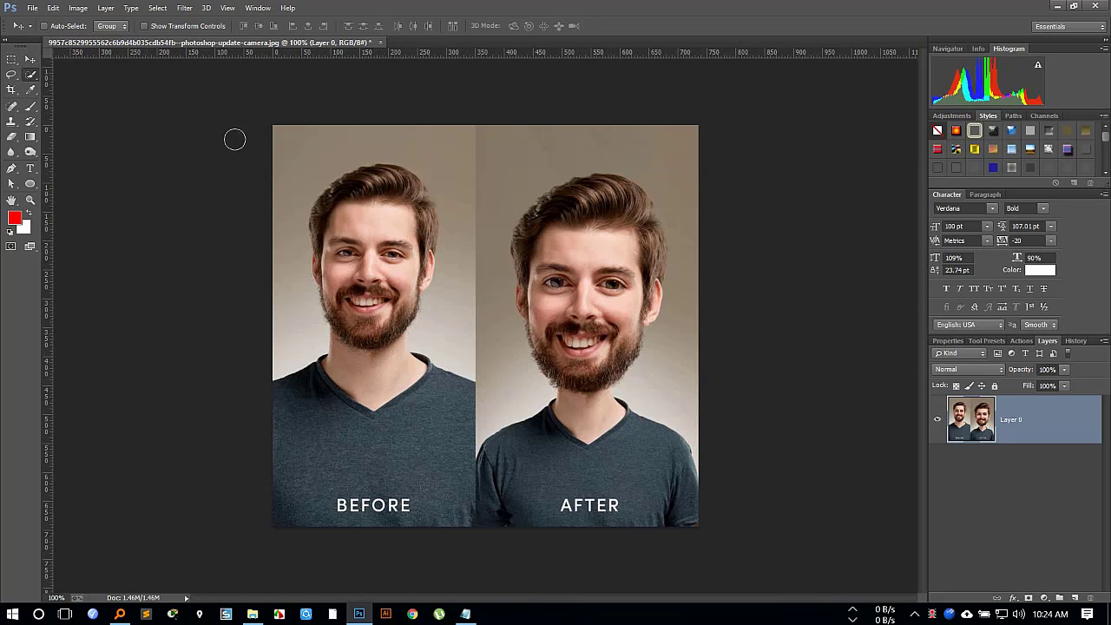
pyautogui.moveTo(372, 183)
pyautogui.mouseDown()
pyautogui.moveTo(353, 391)
pyautogui.moveTo(294, 404)
pyautogui.moveTo(296, 476)
pyautogui.moveTo(345, 499)
pyautogui.mouseUp()
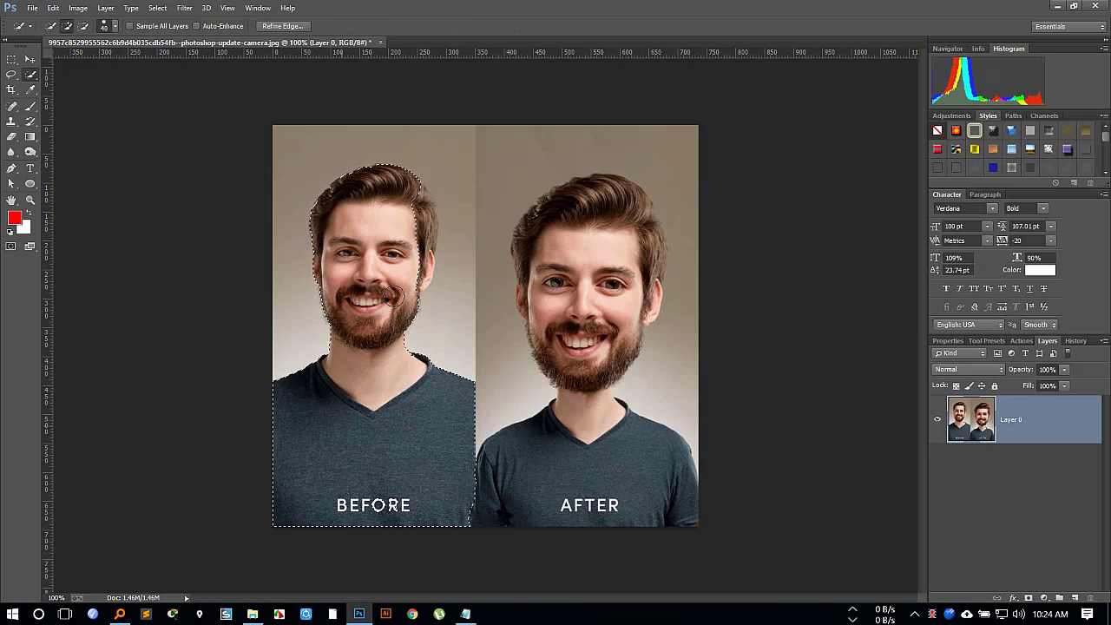
pyautogui.moveTo(411, 278); pyautogui.dragTo(421, 201)
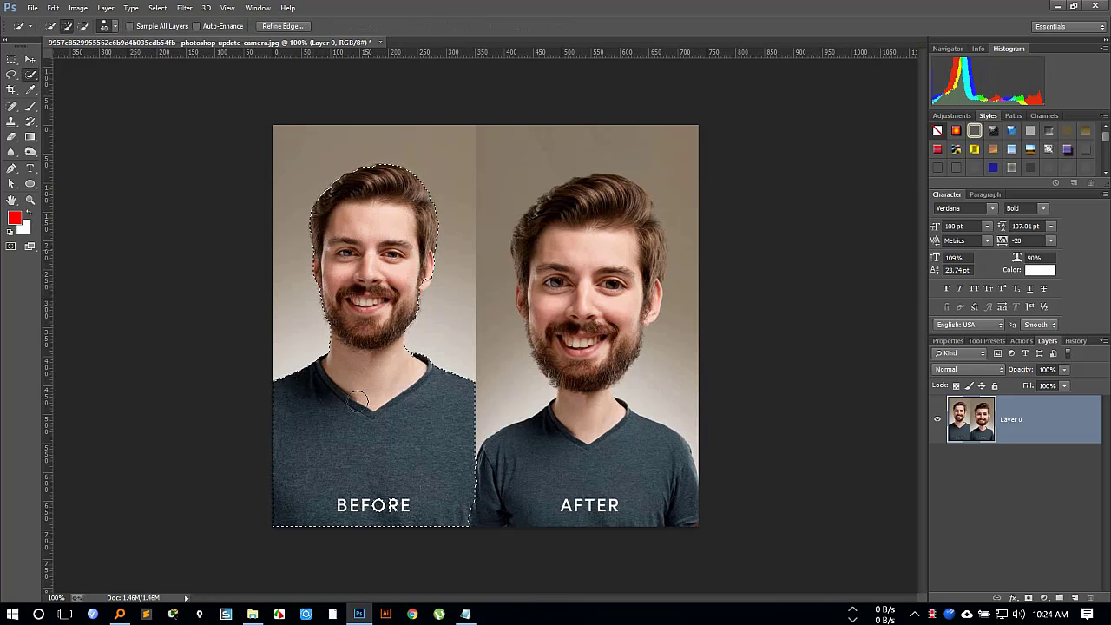
# Refine the selection's edge with Smooth 29, Feather 0 px and Shift Edge -23%, output to a selection.
pyautogui.click(278, 26)
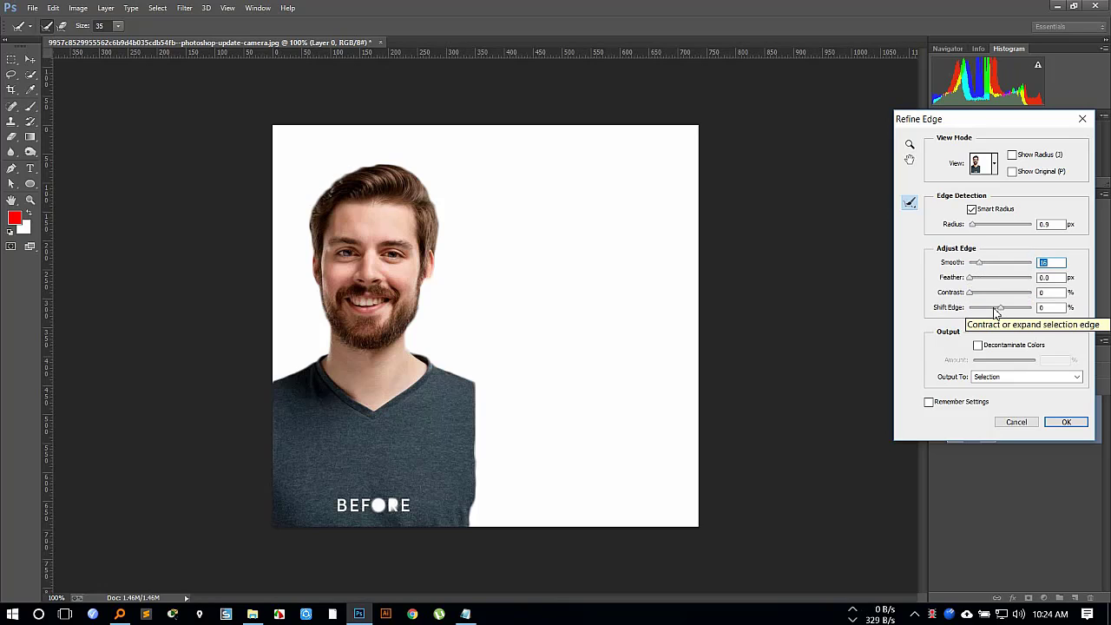
pyautogui.click(994, 309)
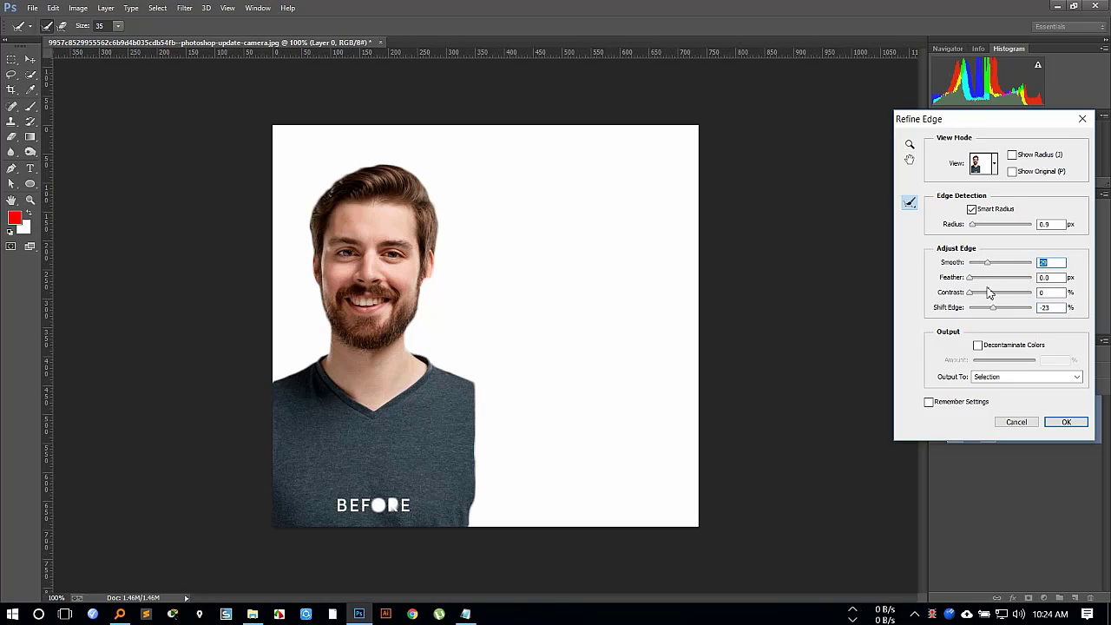
pyautogui.click(975, 278)
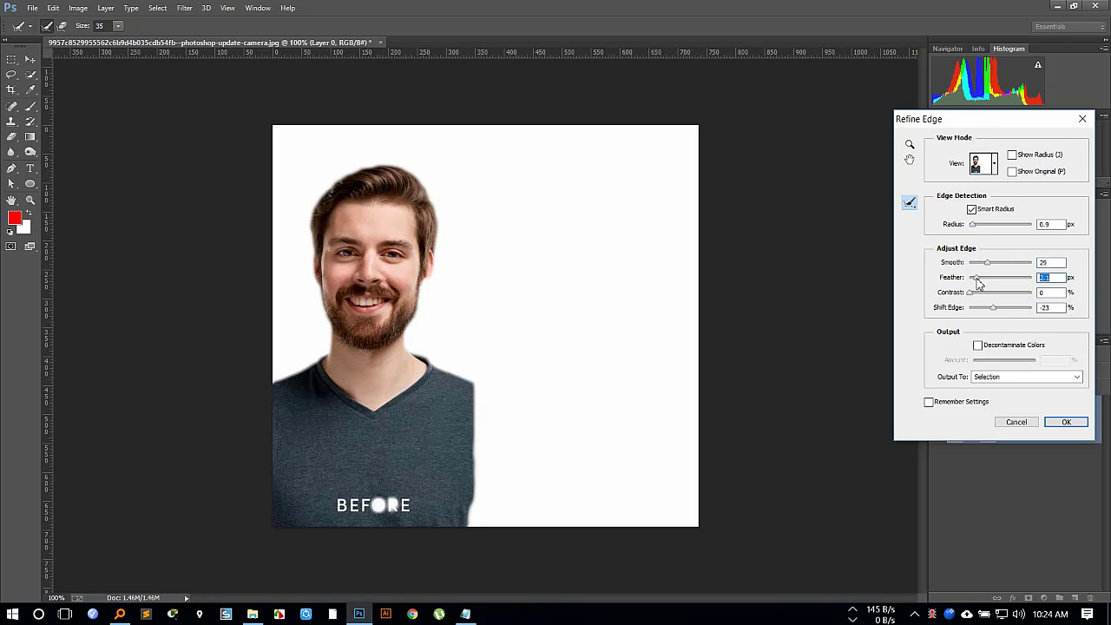
pyautogui.moveTo(976, 281); pyautogui.dragTo(967, 283)
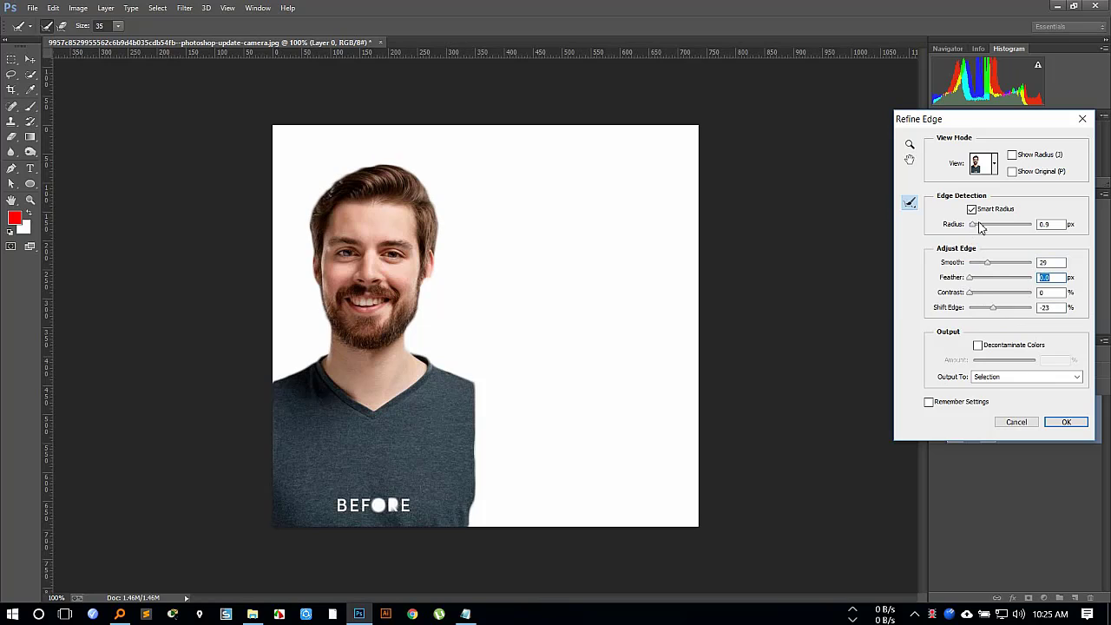
pyautogui.click(1078, 420)
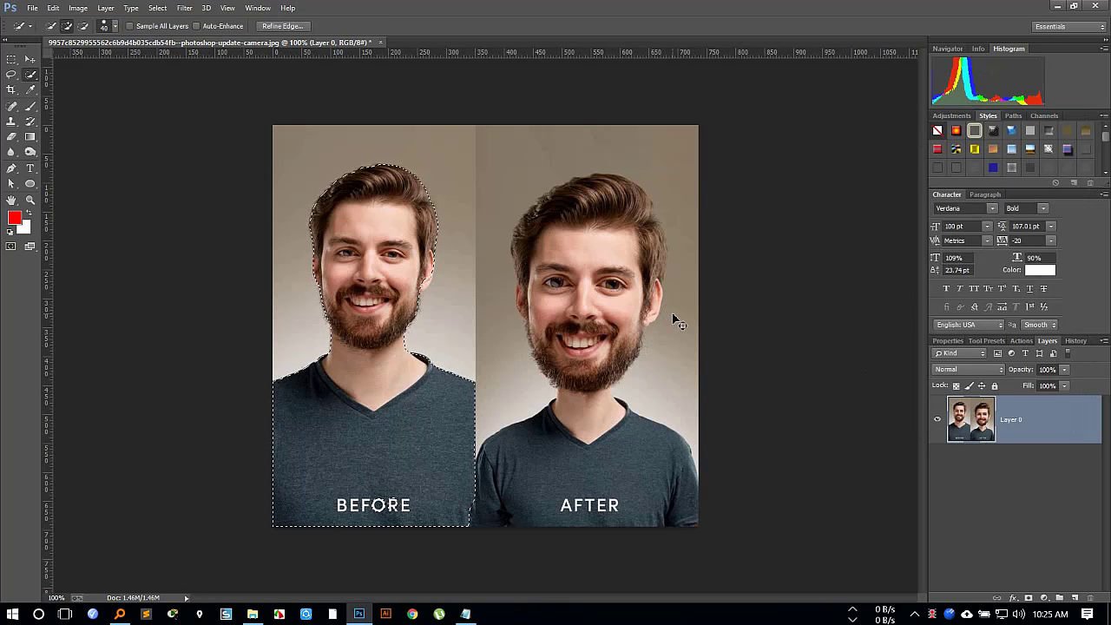
# Copy the selected man to a new layer and fill Layer 0 with the white background color.
pyautogui.hotkey('ctrl', 'l')
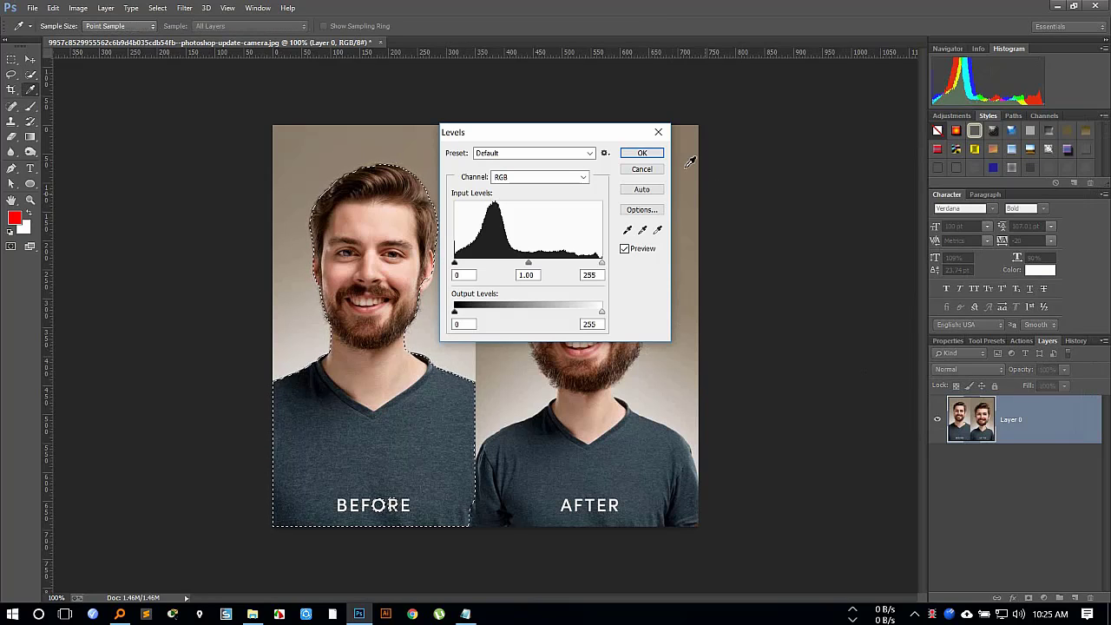
pyautogui.click(657, 168)
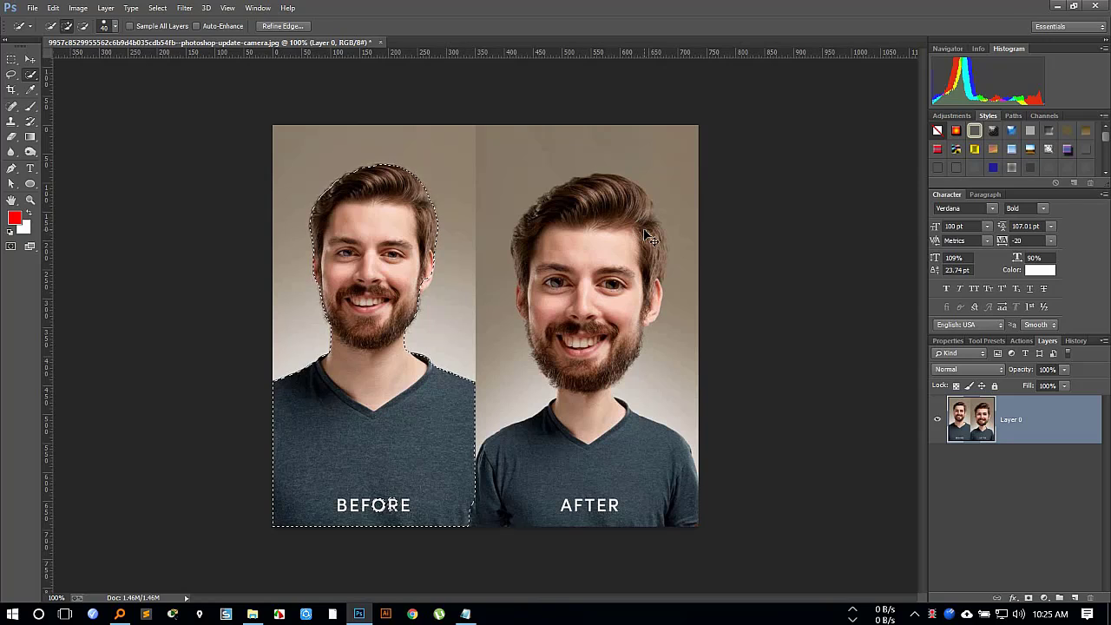
pyautogui.hotkey('ctrl', 'j')
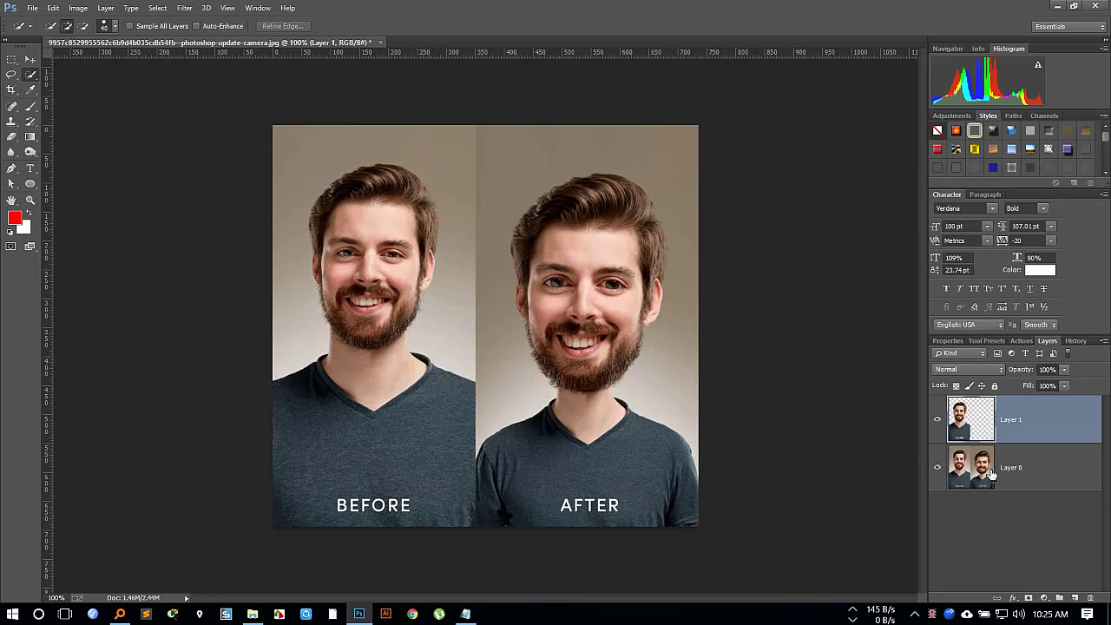
pyautogui.click(1021, 482)
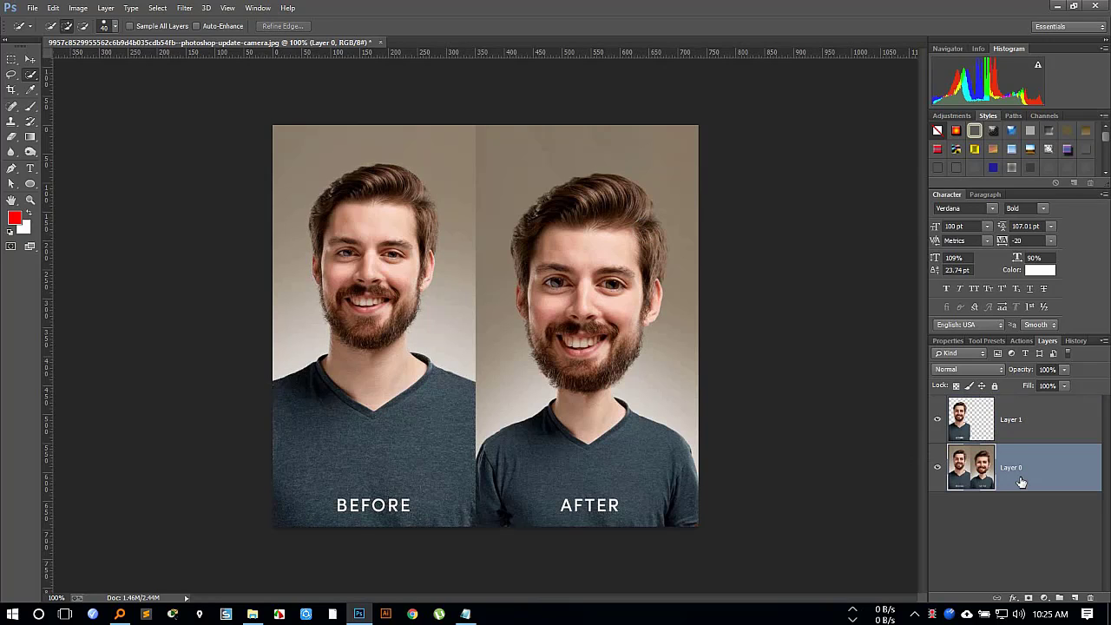
pyautogui.hotkey('ctrl', 'BackSpace')
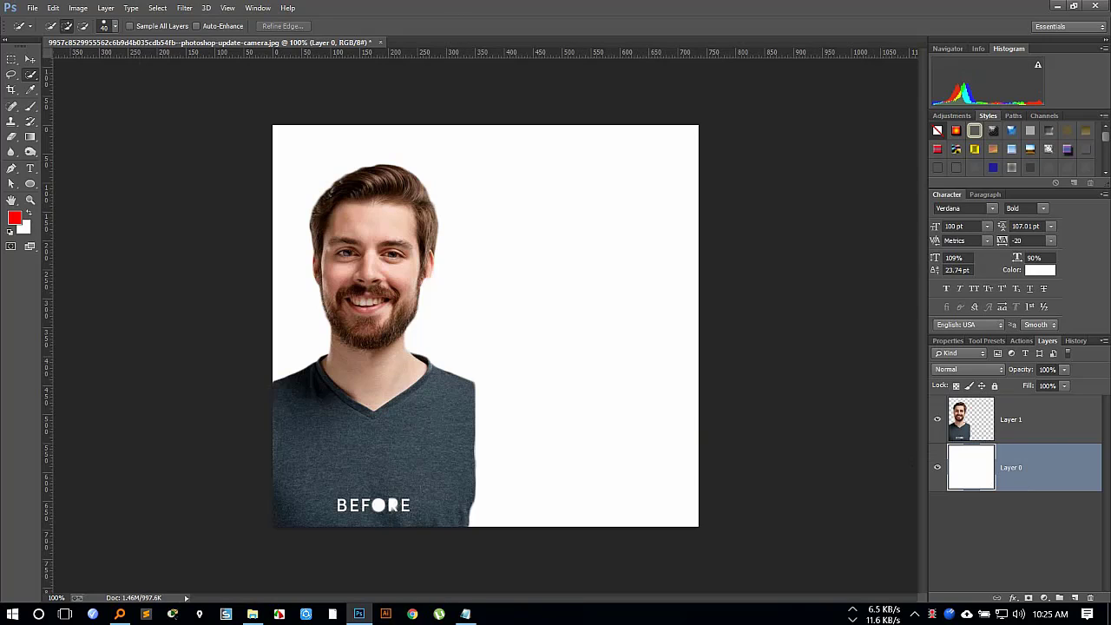
# Move the cut-out man on Layer 1 to the horizontal center of the canvas.
pyautogui.click(1024, 430)
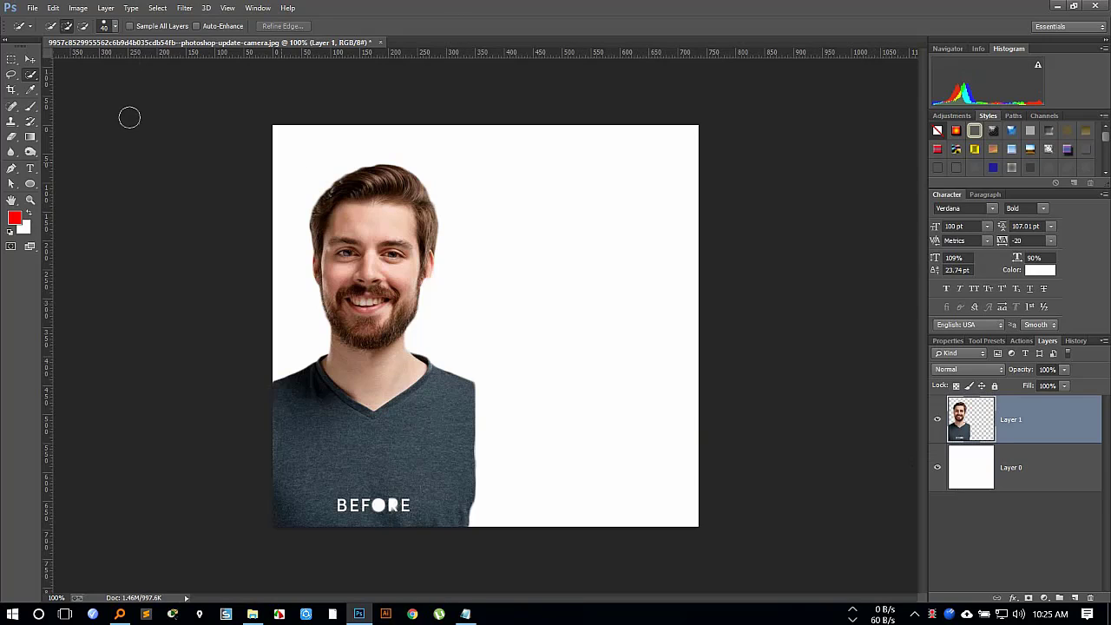
pyautogui.click(30, 60)
pyautogui.moveTo(398, 348); pyautogui.dragTo(468, 334)
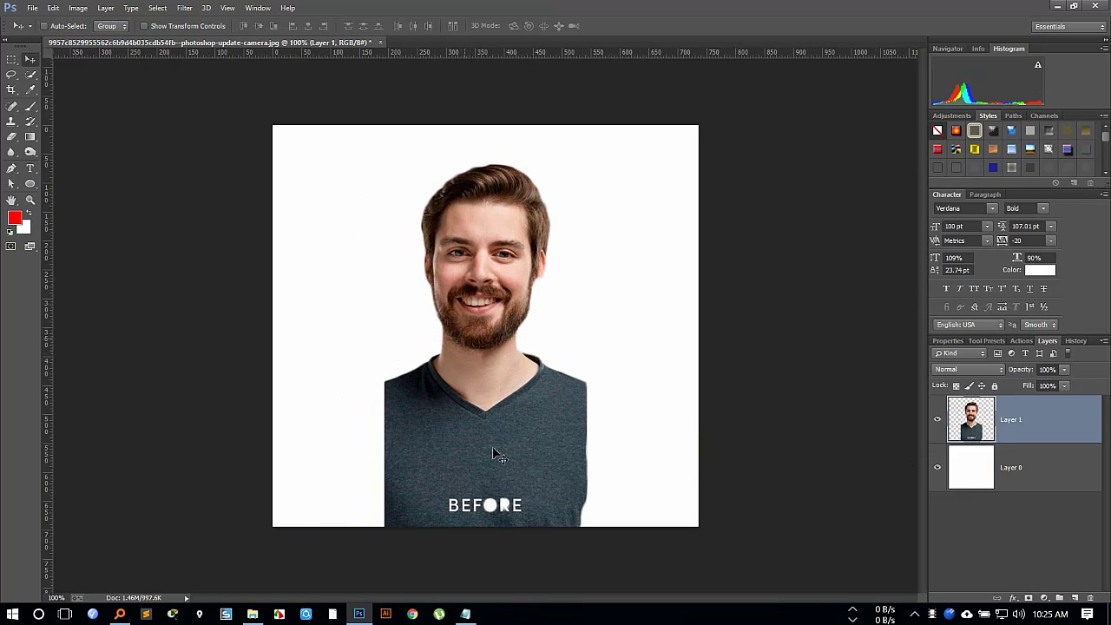
# Lasso the BEFORE lettering on the shirt and try to cover it with plain fabric using the Patch tool.
pyautogui.click(12, 75)
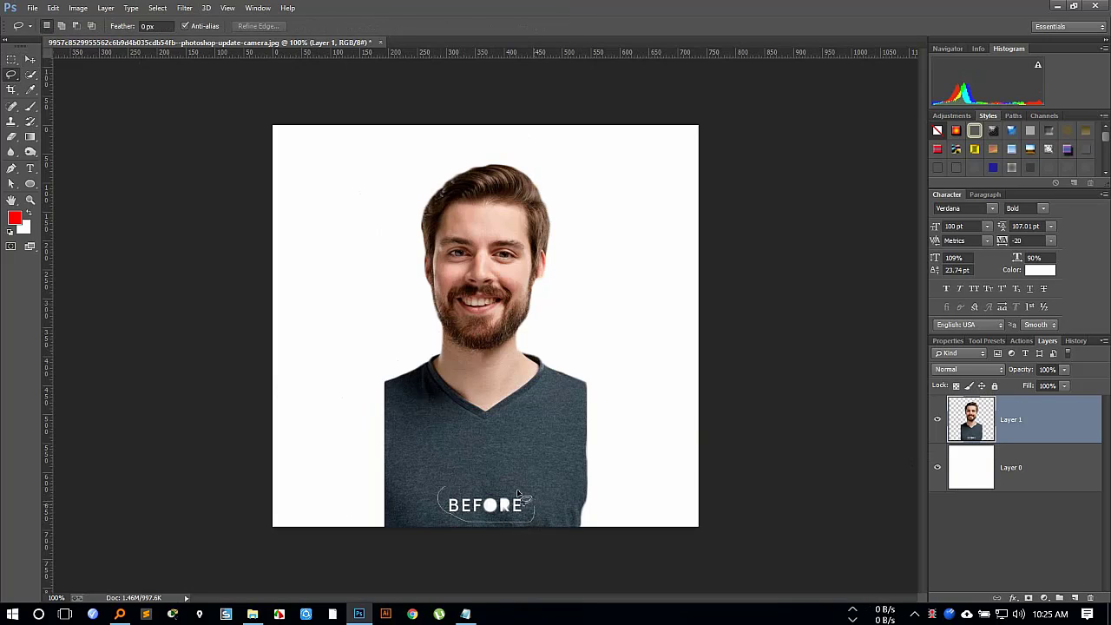
pyautogui.moveTo(443, 494); pyautogui.dragTo(444, 496)
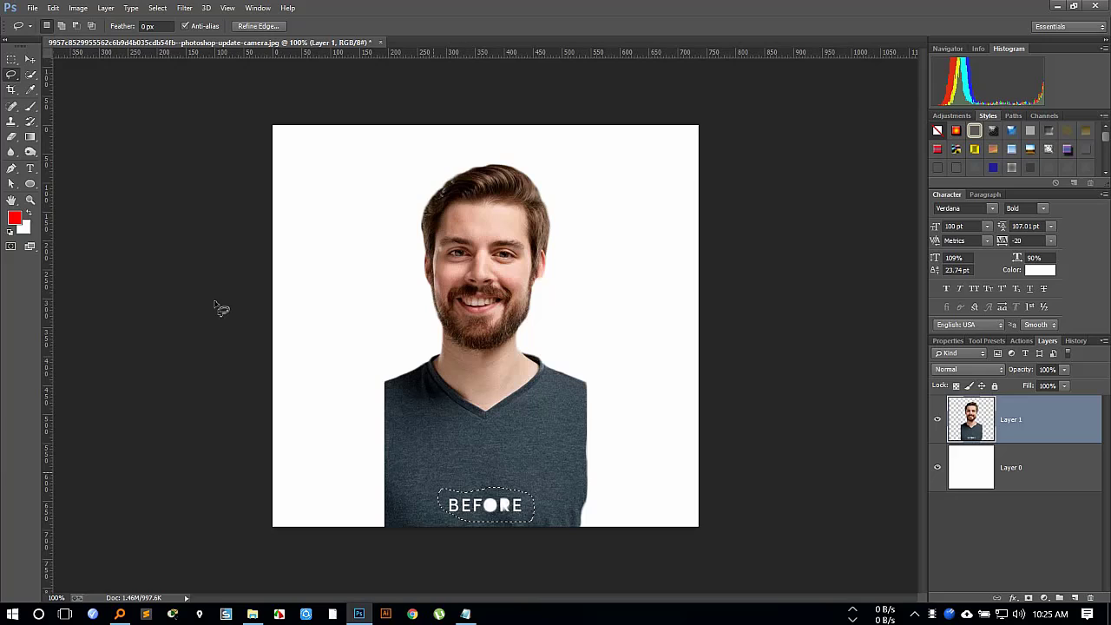
pyautogui.click(11, 105)
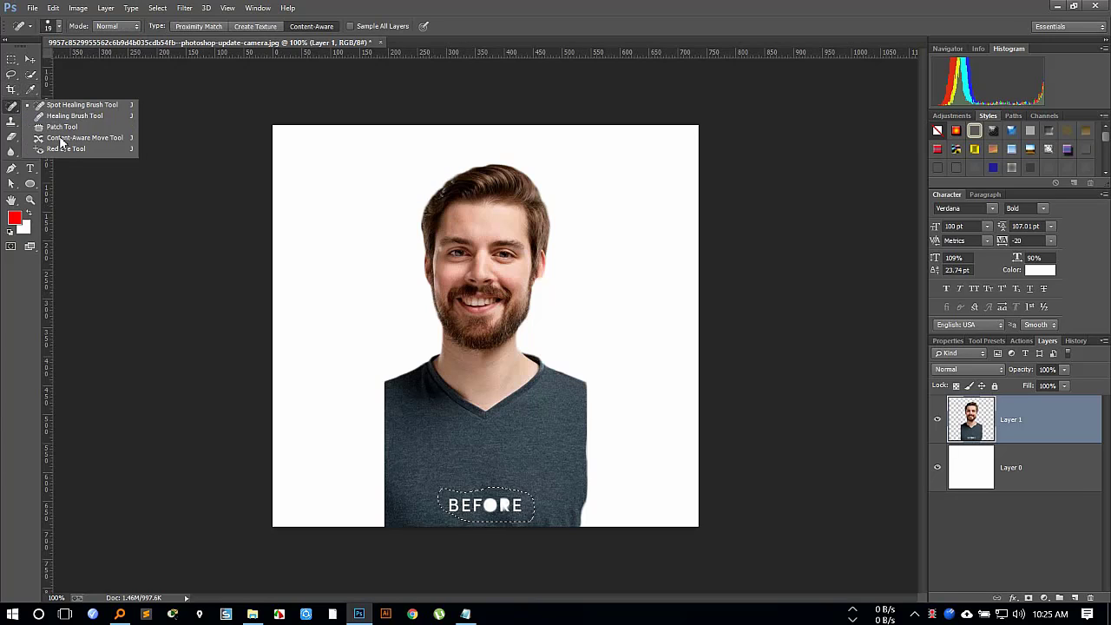
pyautogui.click(63, 127)
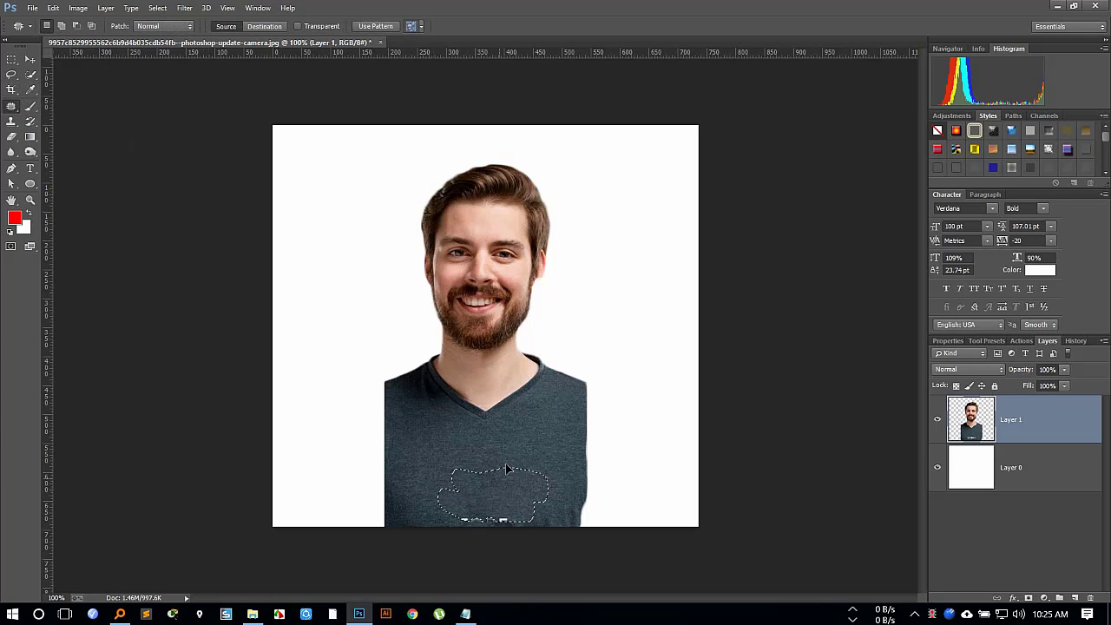
pyautogui.moveTo(515, 453); pyautogui.dragTo(519, 456)
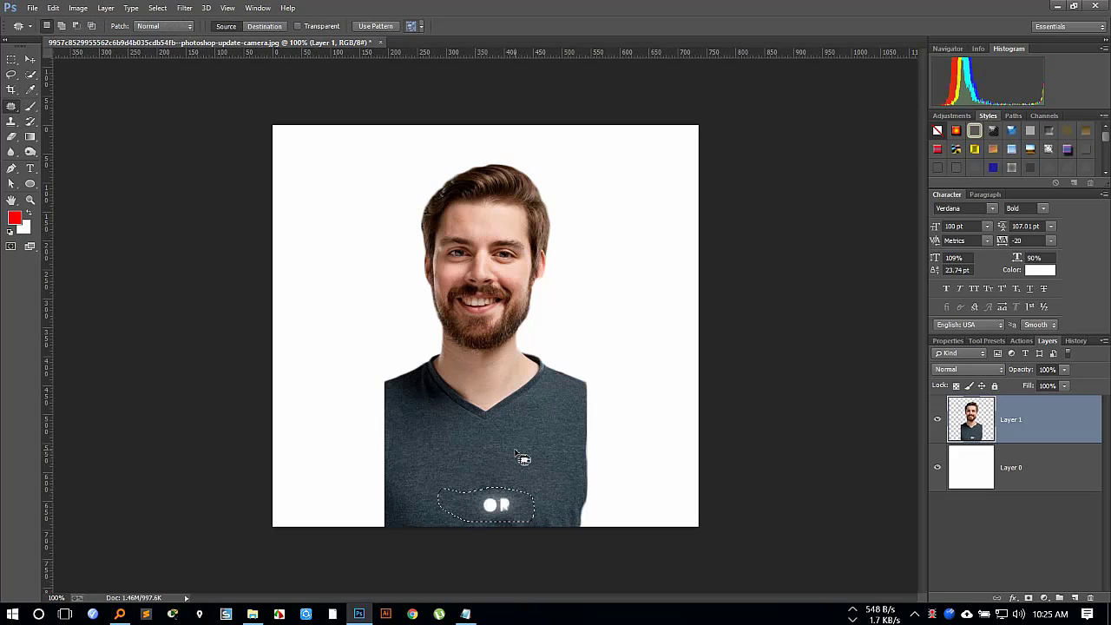
pyautogui.moveTo(432, 448); pyautogui.dragTo(448, 441)
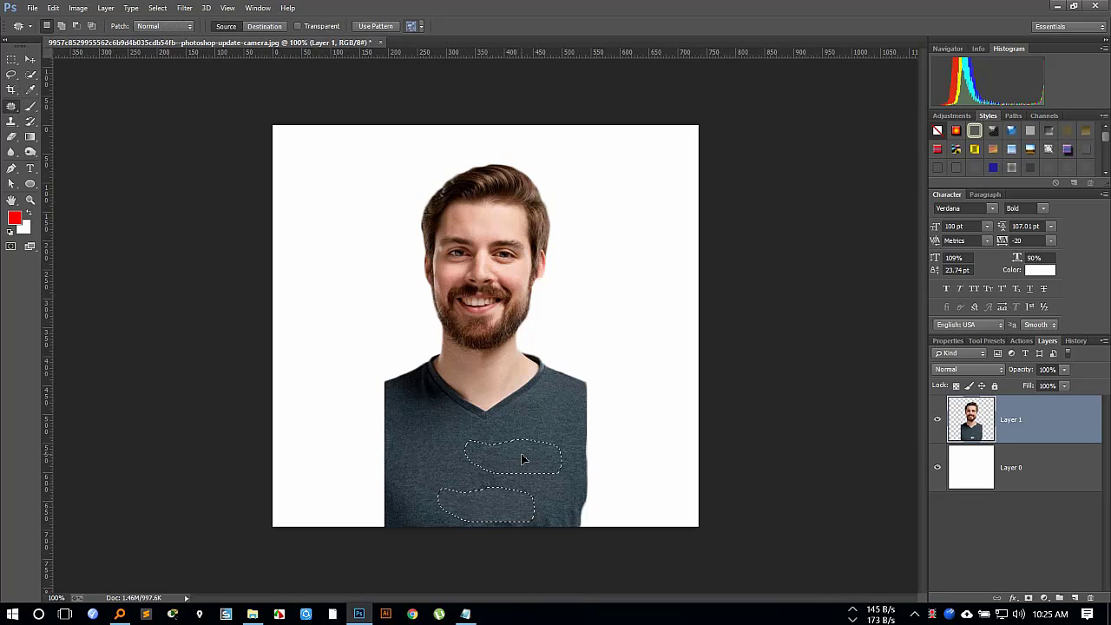
pyautogui.moveTo(521, 455); pyautogui.dragTo(519, 464)
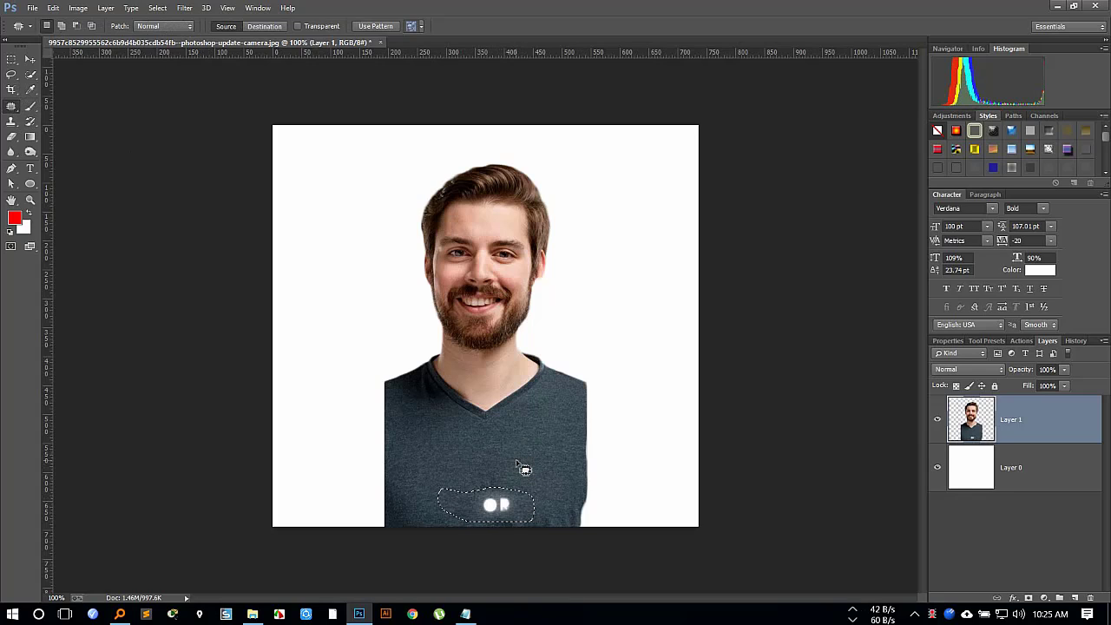
# Fill the selected lettering area on the shirt with Content-Aware at 100% opacity in Normal mode and deselect it.
pyautogui.press('shift')
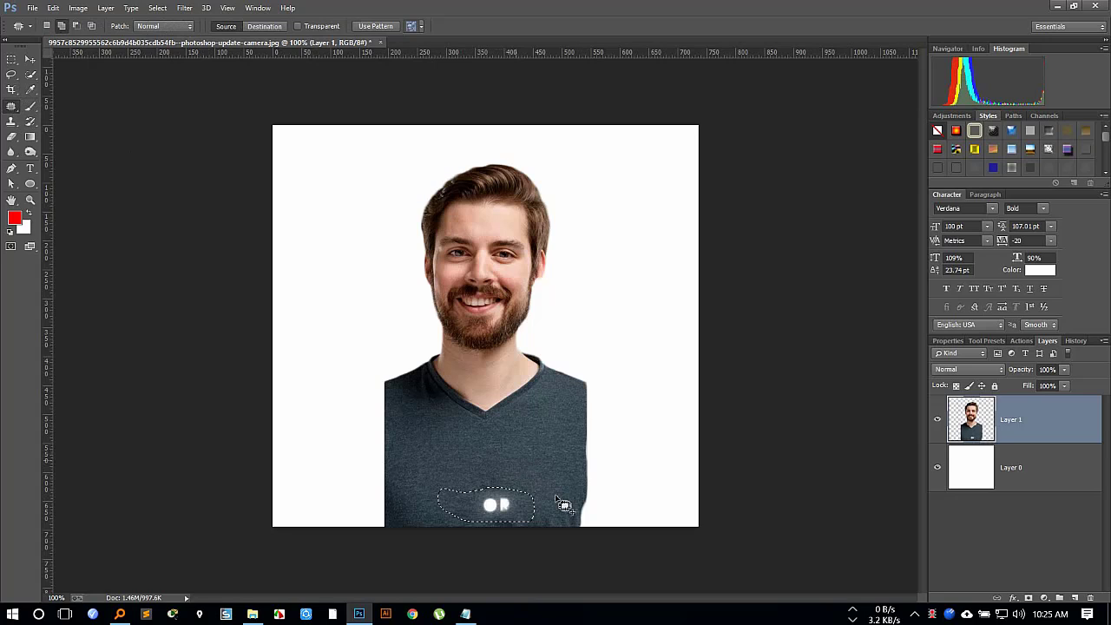
pyautogui.hotkey('shift', 'F5')
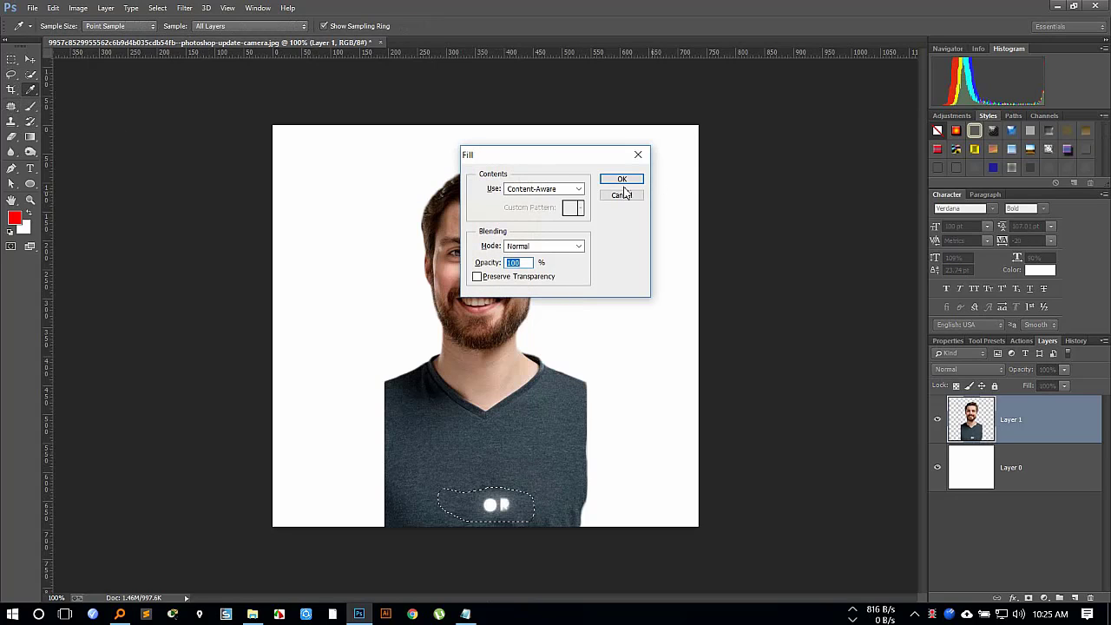
pyautogui.click(622, 179)
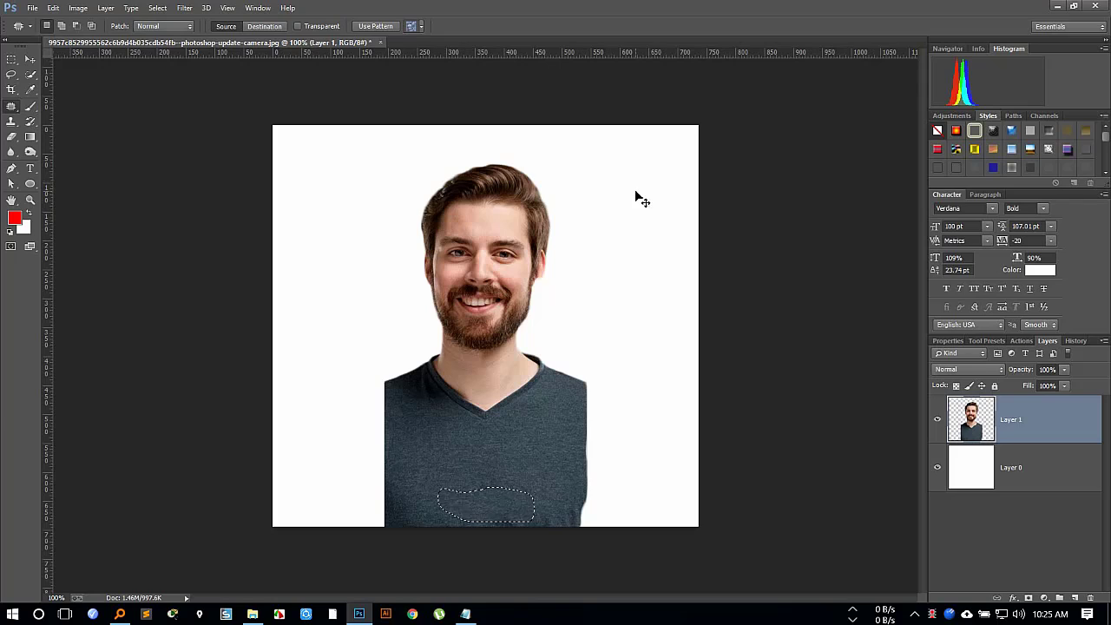
pyautogui.hotkey('ctrl', 'd')
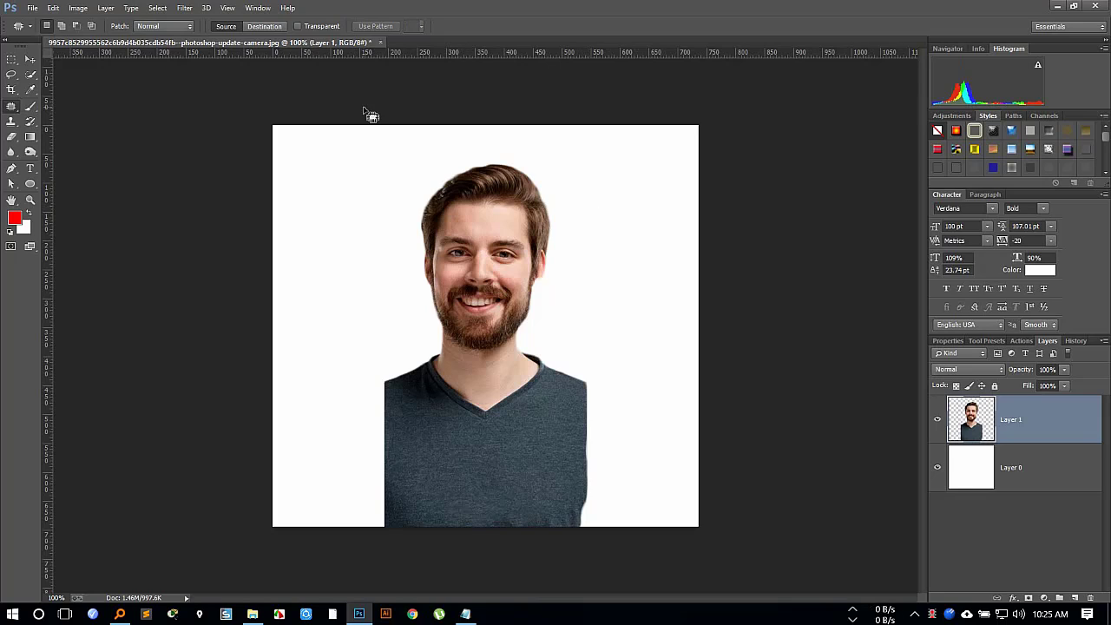
pyautogui.rightClick(10, 108)
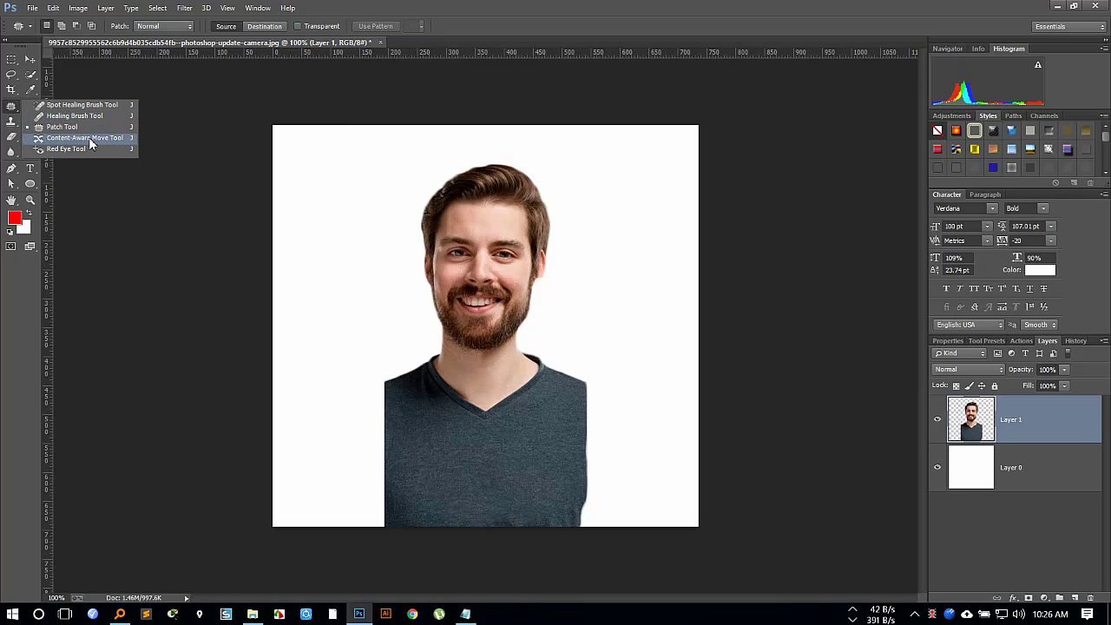
pyautogui.click(487, 12)
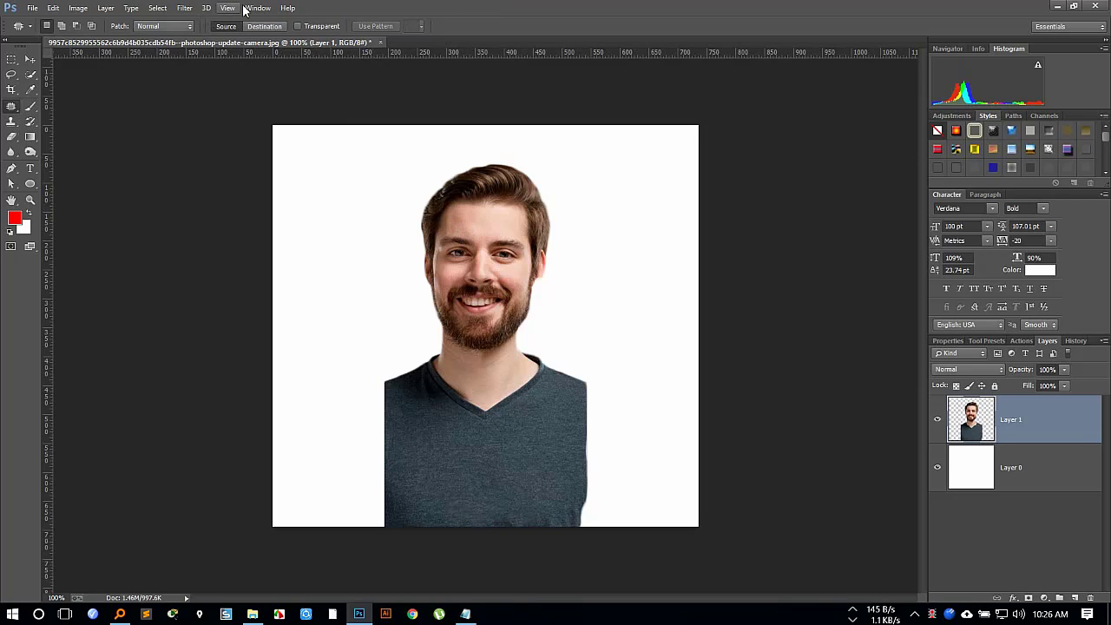
# Open Liquify on Layer 1 and enlarge the man's eyes with the Bloat tool at brush size 100.
pyautogui.click(184, 8)
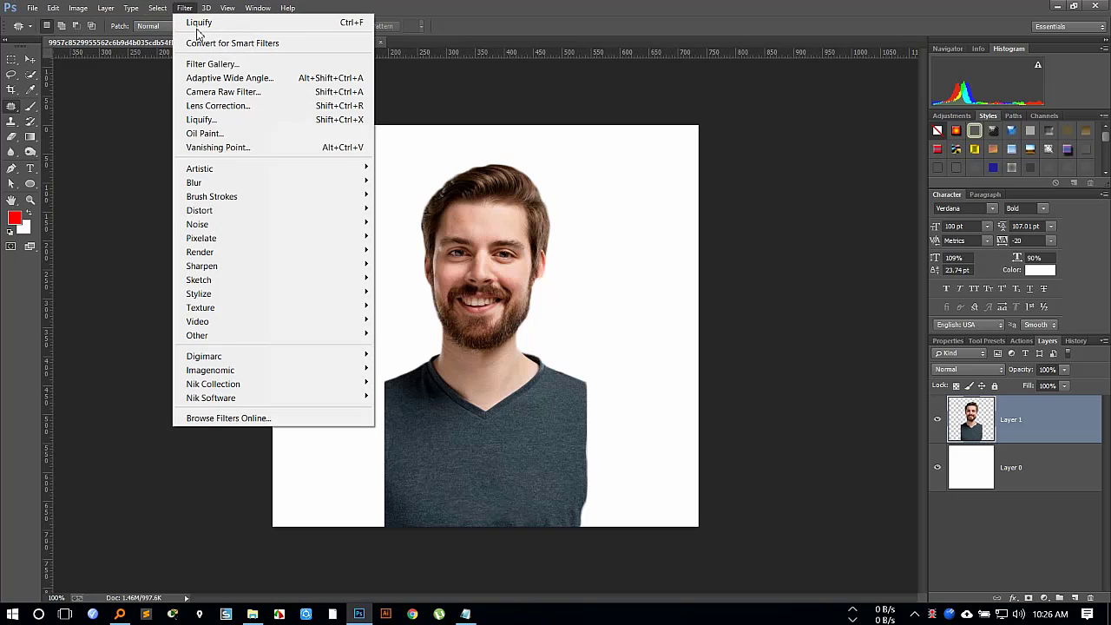
pyautogui.click(245, 120)
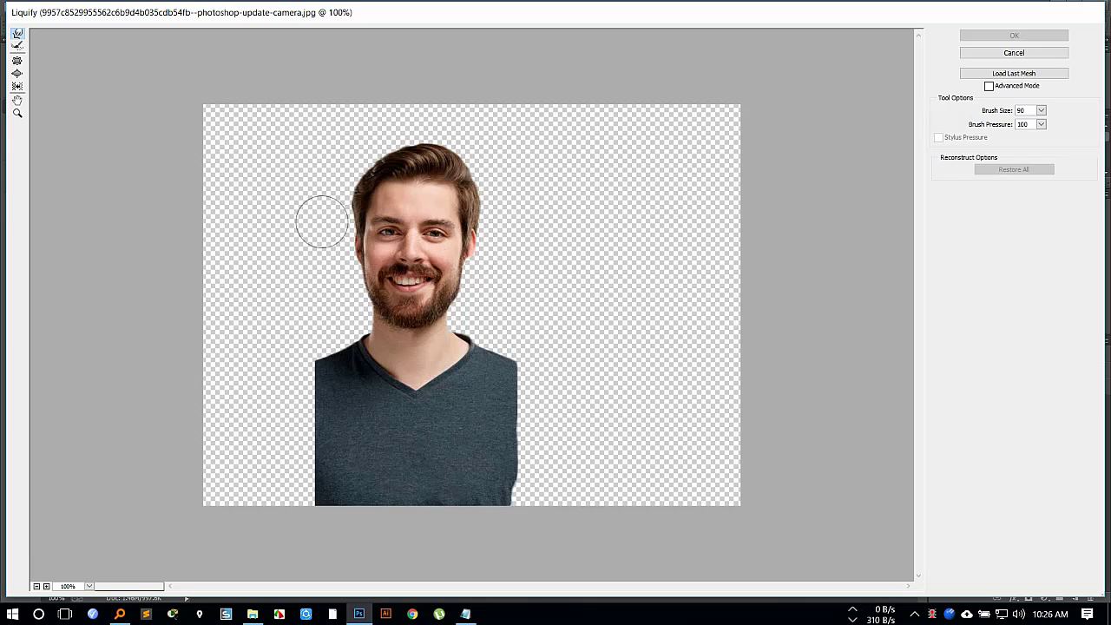
pyautogui.click(17, 76)
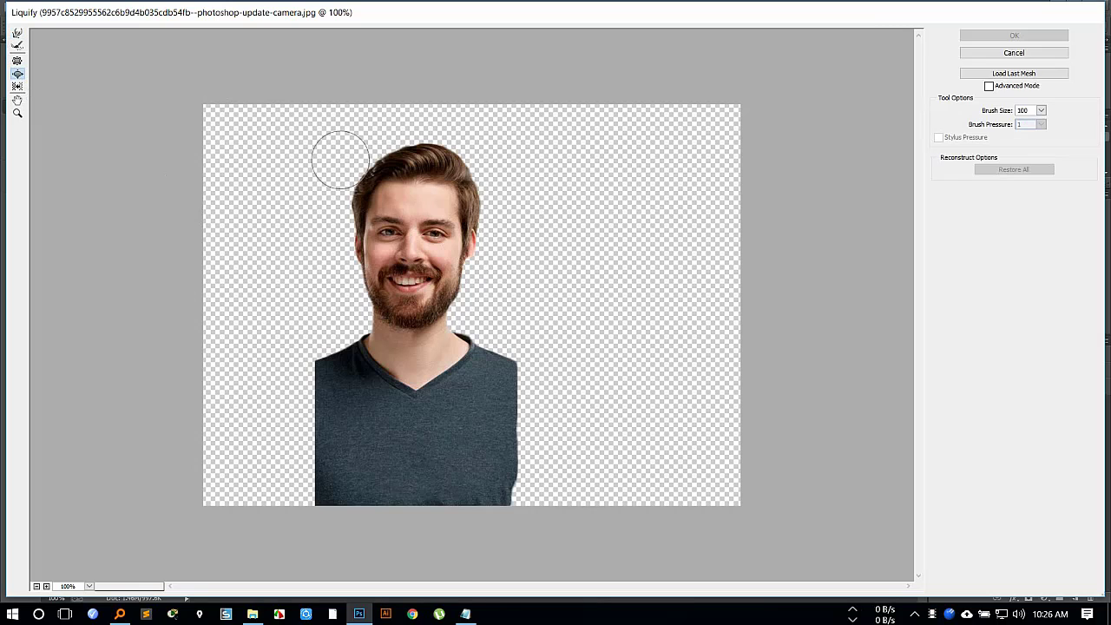
pyautogui.click(434, 230)
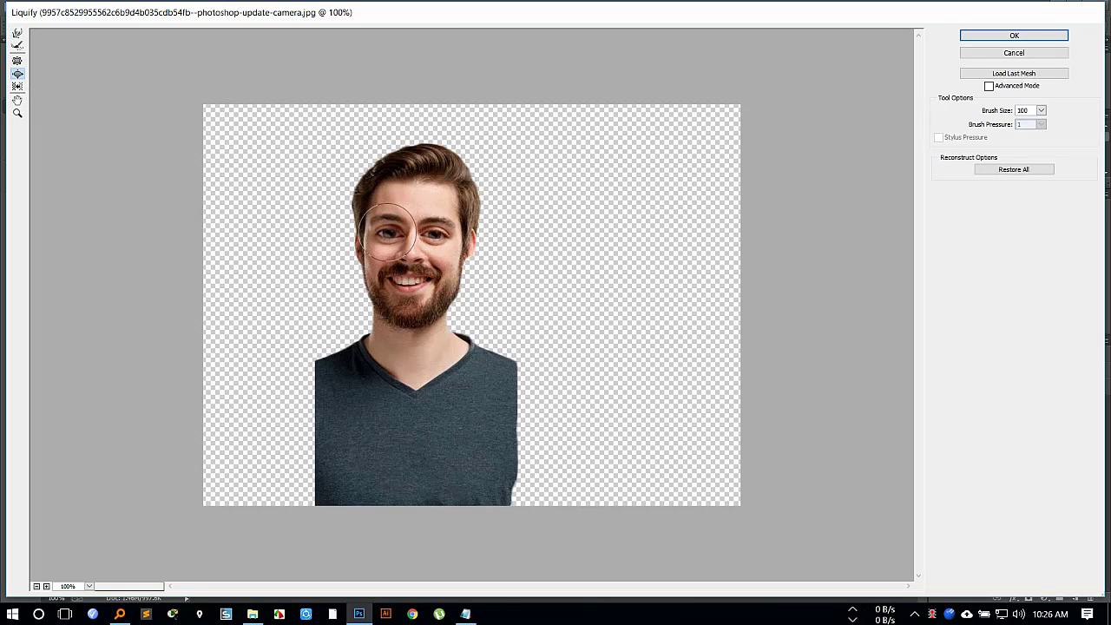
pyautogui.click(437, 234)
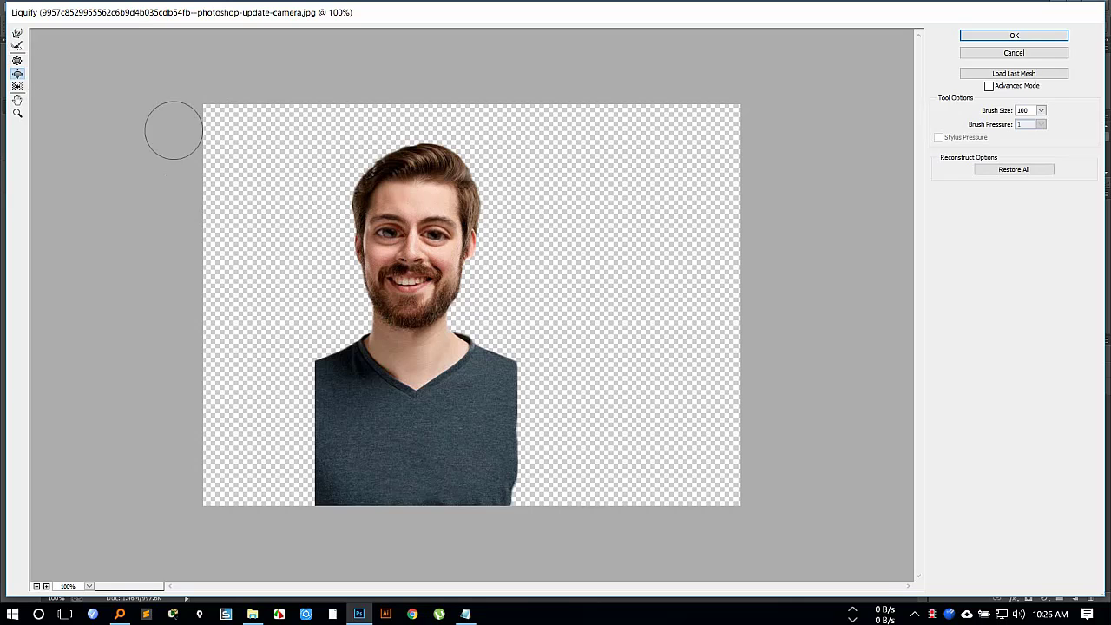
# Shrink the man's head and face with the Pucker tool at brush size 500.
pyautogui.click(17, 61)
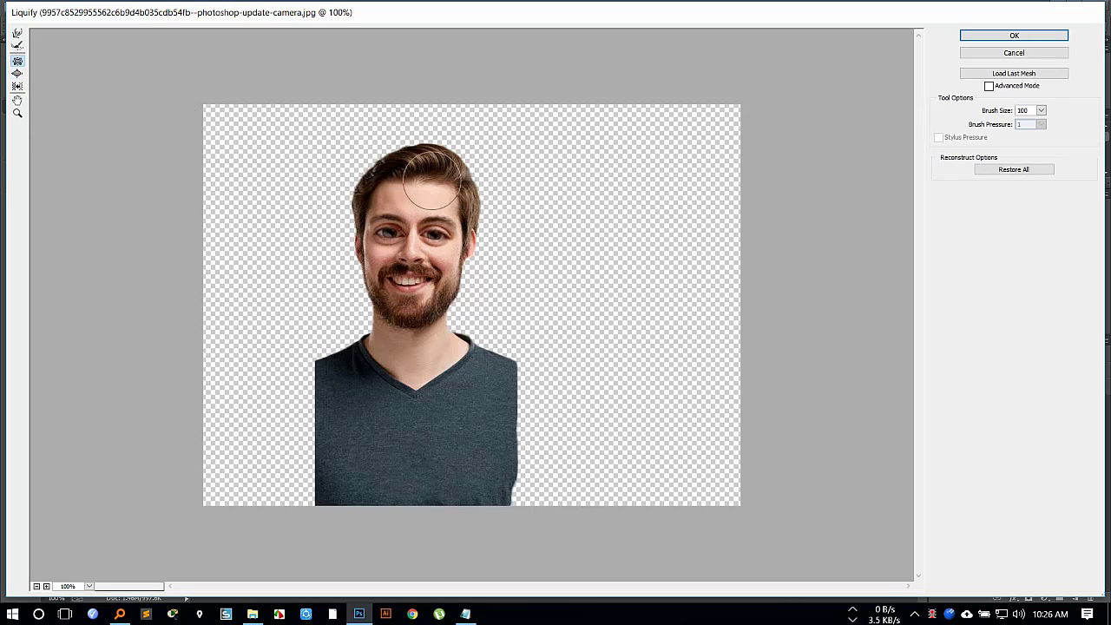
pyautogui.press(']')
pyautogui.press(']')
pyautogui.press(']')
pyautogui.press(']')
pyautogui.press(']')
pyautogui.press(']')
pyautogui.press(']')
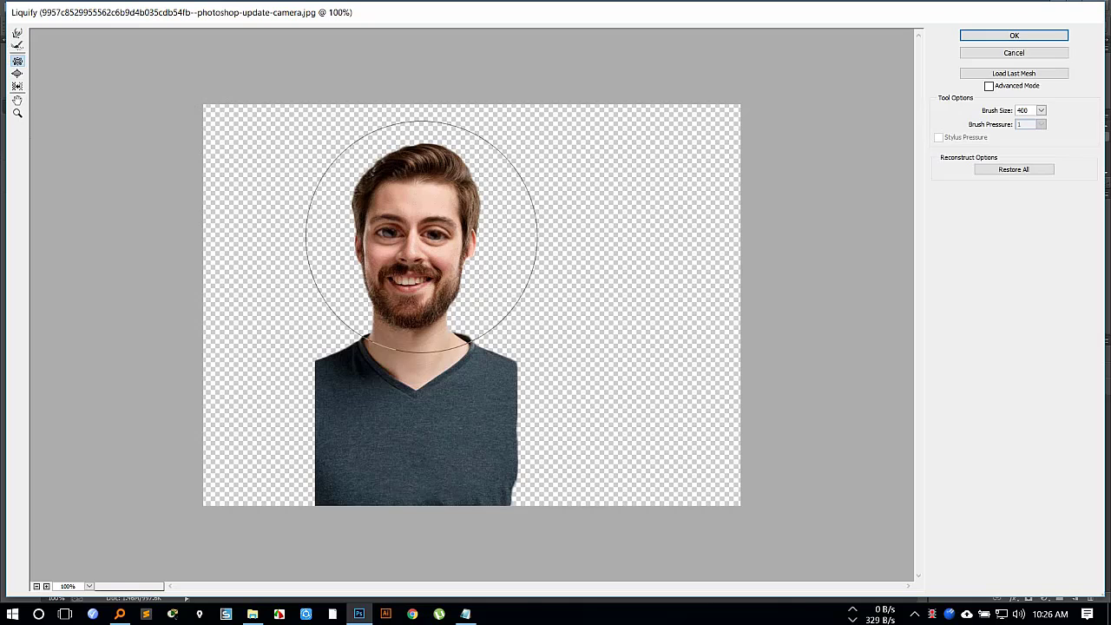
pyautogui.press(']')
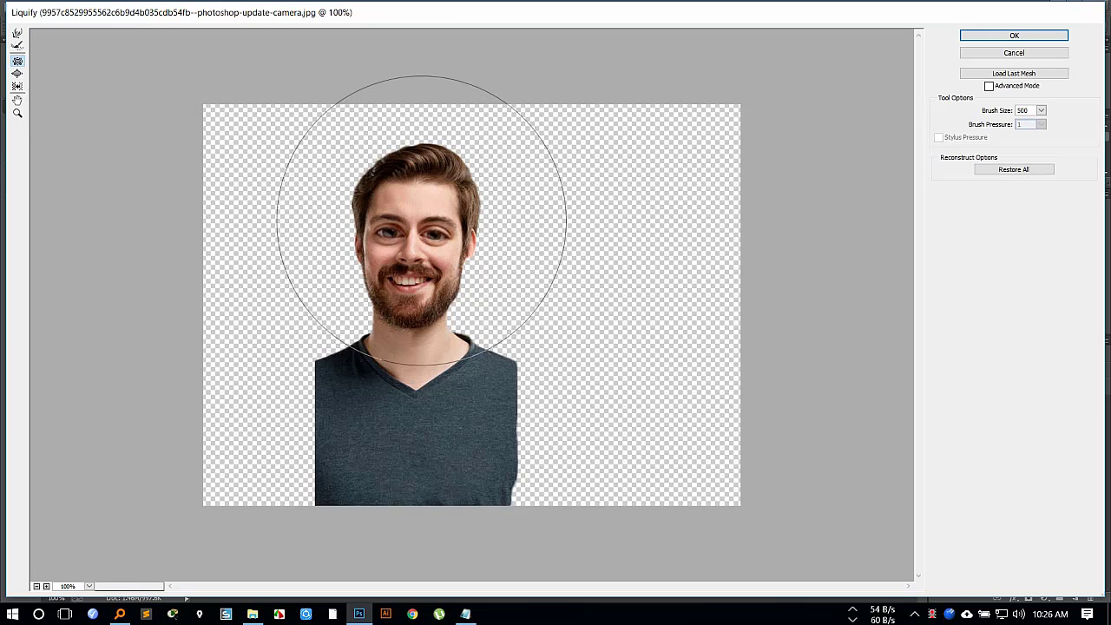
pyautogui.moveTo(422, 234)
pyautogui.mouseDown()
pyautogui.moveTo(423, 197)
pyautogui.moveTo(416, 248)
pyautogui.moveTo(434, 201)
pyautogui.moveTo(419, 208)
pyautogui.moveTo(423, 181)
pyautogui.moveTo(432, 168)
pyautogui.moveTo(440, 177)
pyautogui.moveTo(406, 132)
pyautogui.moveTo(394, 141)
pyautogui.moveTo(394, 179)
pyautogui.mouseUp()
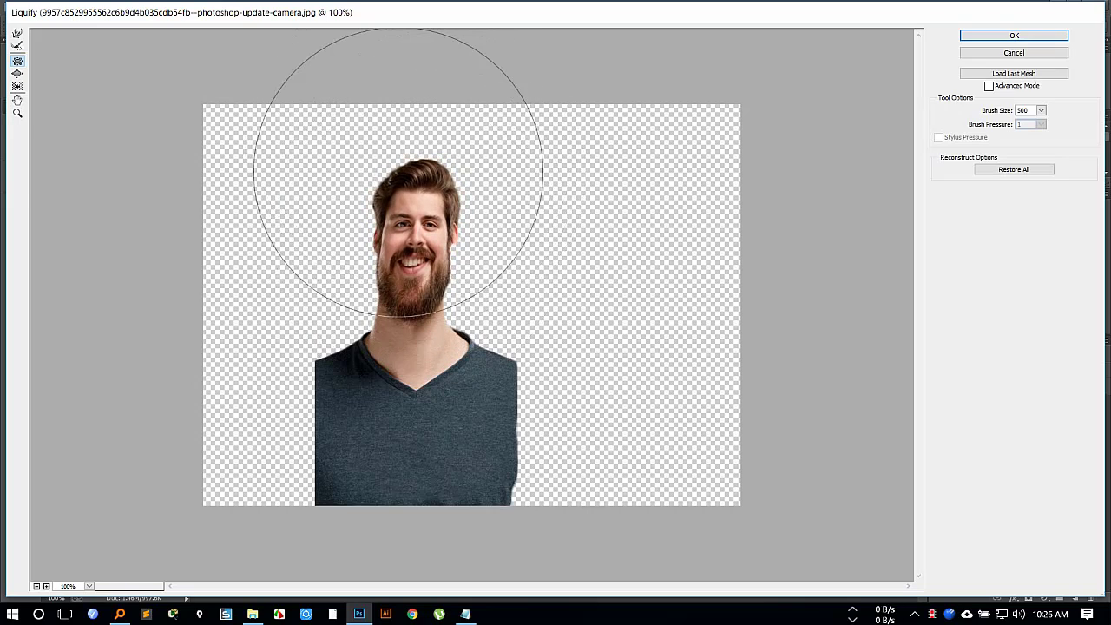
# Push the top of the head down with the Forward Warp tool, enlarging the brush to 300, to squash the face.
pyautogui.click(17, 33)
pyautogui.press(']')
pyautogui.press(']')
pyautogui.press(']')
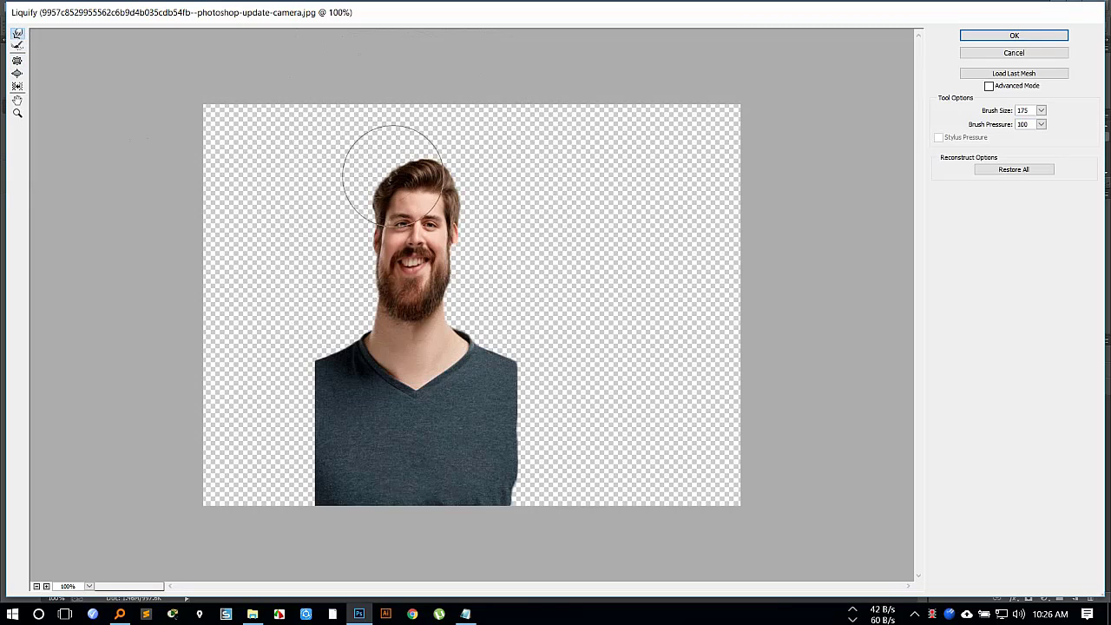
pyautogui.moveTo(416, 171)
pyautogui.mouseDown()
pyautogui.moveTo(427, 206)
pyautogui.moveTo(400, 196)
pyautogui.moveTo(405, 209)
pyautogui.moveTo(415, 196)
pyautogui.moveTo(403, 207)
pyautogui.moveTo(427, 220)
pyautogui.moveTo(389, 212)
pyautogui.moveTo(395, 227)
pyautogui.moveTo(360, 206)
pyautogui.mouseUp()
pyautogui.press(']')
pyautogui.press(']')
pyautogui.press(']')
pyautogui.moveTo(452, 202); pyautogui.dragTo(397, 223)
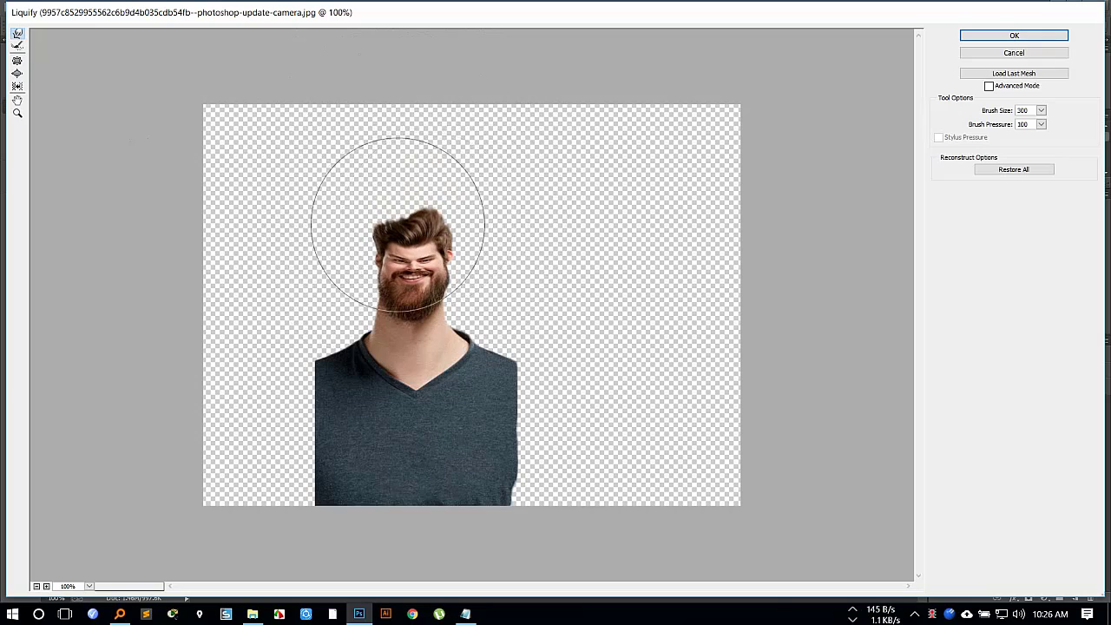
# Reduce the Forward Warp brush to 80 and reshape the top of the hair into a smooth, rounded outline.
pyautogui.press('[')
pyautogui.press('[')
pyautogui.press('[')
pyautogui.press('[')
pyautogui.press('[')
pyautogui.press('[')
pyautogui.press('[')
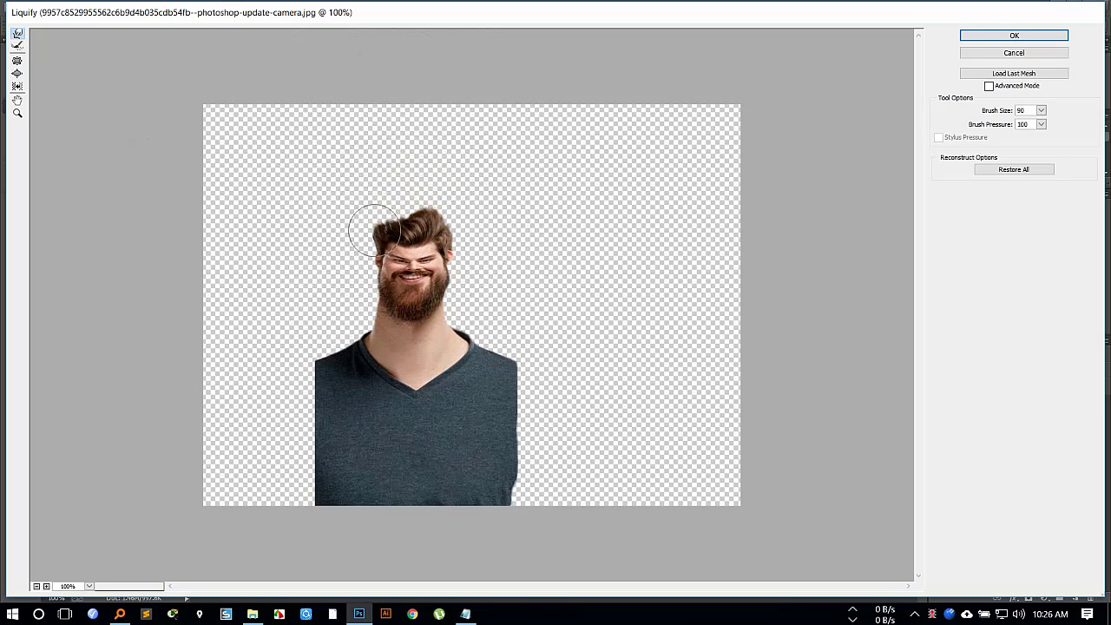
pyautogui.press('[')
pyautogui.moveTo(377, 227); pyautogui.dragTo(442, 224)
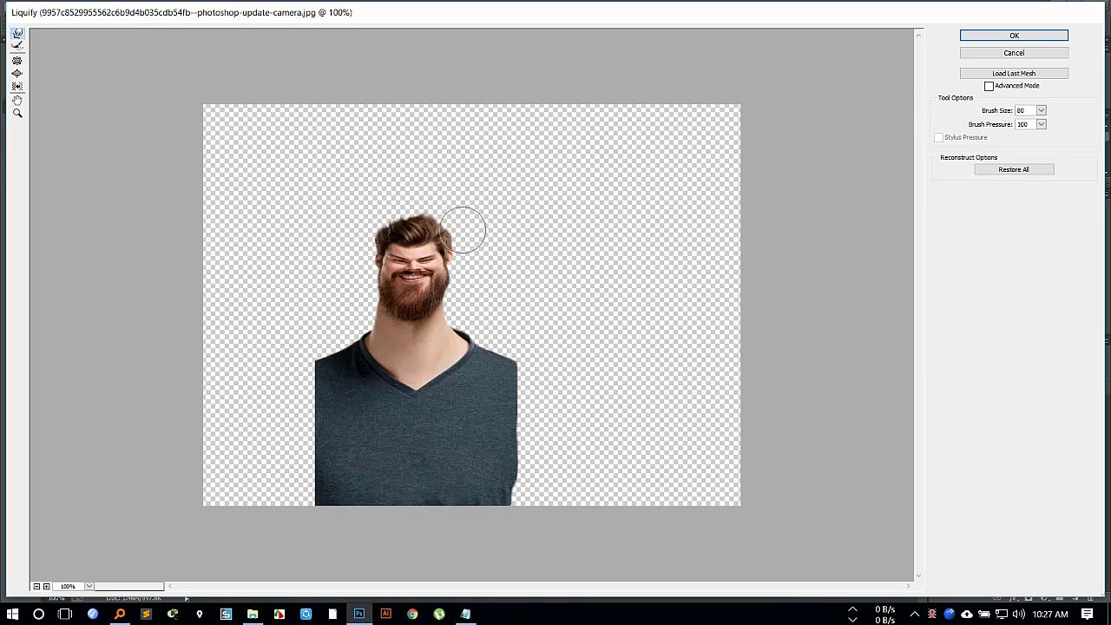
# Pucker the head smaller with a size 500 brush and pull the lower shirt edges outward on both sides.
pyautogui.click(17, 61)
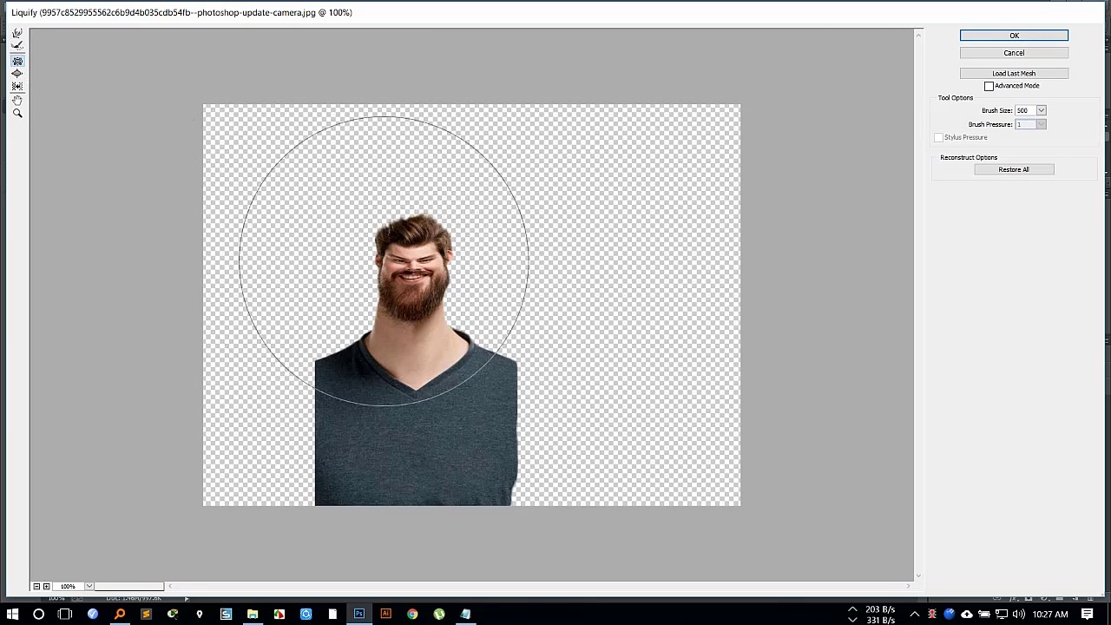
pyautogui.moveTo(394, 231)
pyautogui.mouseDown()
pyautogui.moveTo(405, 225)
pyautogui.moveTo(416, 240)
pyautogui.mouseUp()
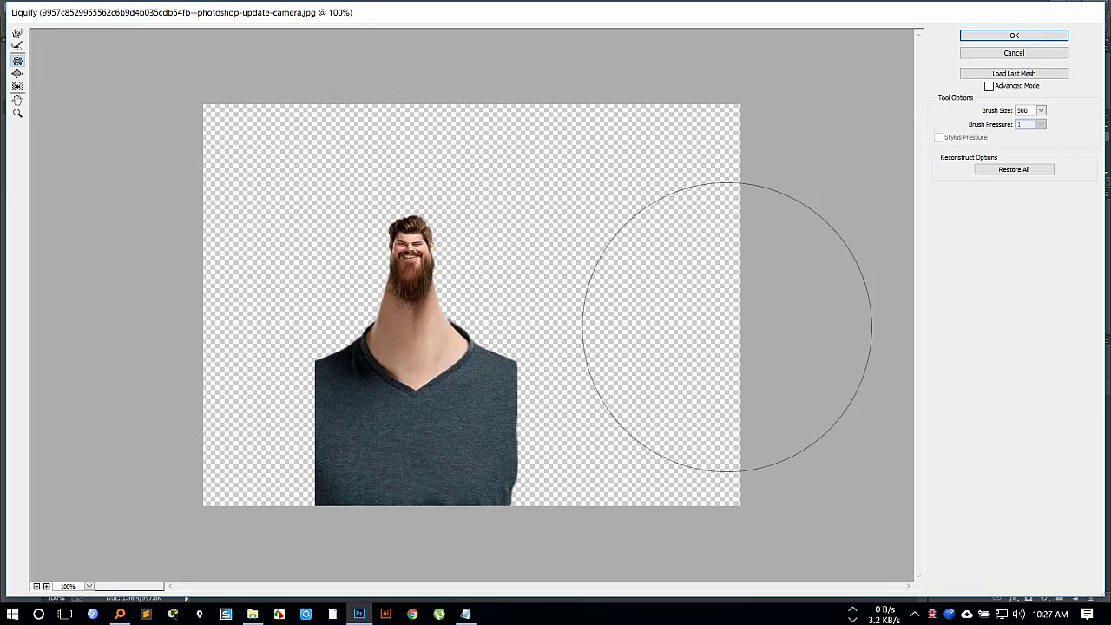
pyautogui.moveTo(542, 502); pyautogui.dragTo(618, 519)
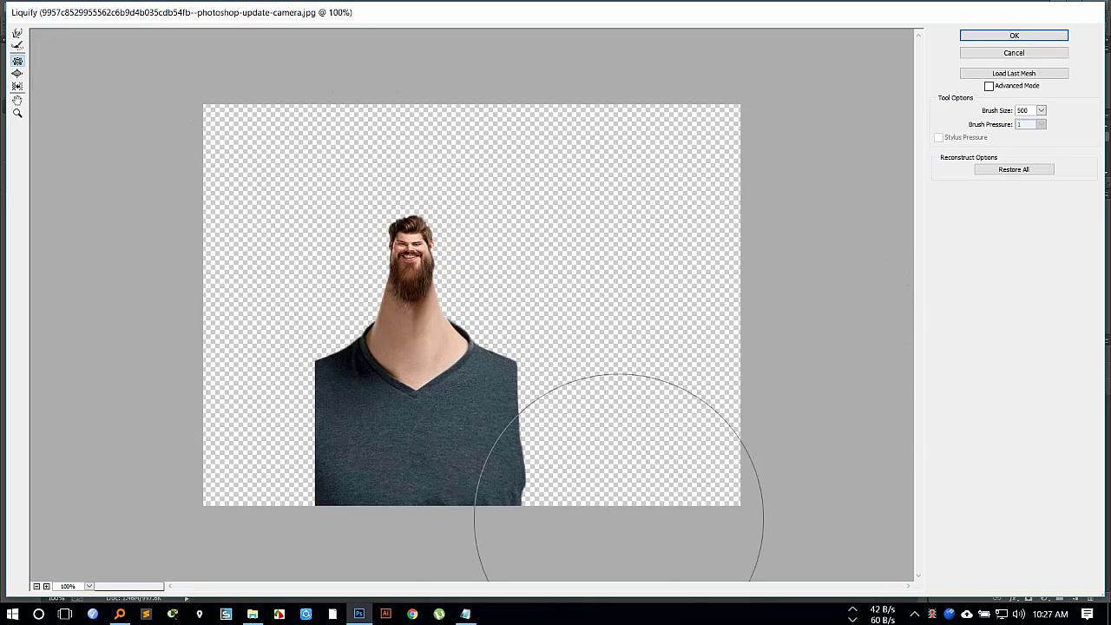
pyautogui.moveTo(297, 483)
pyautogui.mouseDown()
pyautogui.moveTo(243, 486)
pyautogui.moveTo(297, 390)
pyautogui.mouseUp()
# Push the shoulders and torso outward into a bulky, rounded body with Forward Warp at brush size 300 and apply Liquify.
pyautogui.click(17, 33)
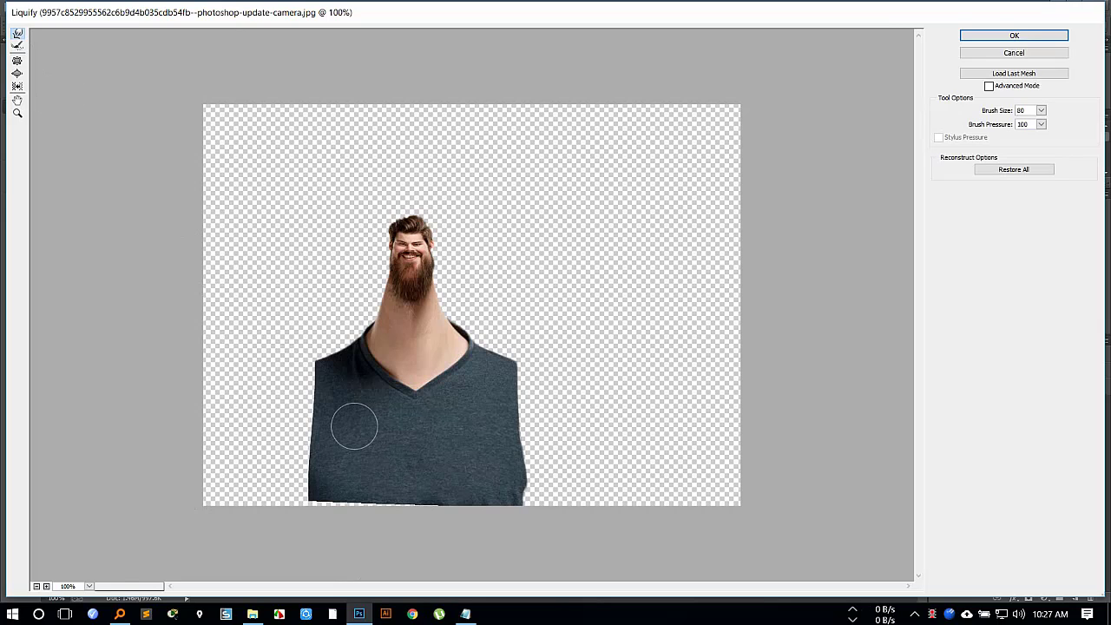
pyautogui.press(']')
pyautogui.press(']')
pyautogui.press(']')
pyautogui.press(']')
pyautogui.press(']')
pyautogui.press(']')
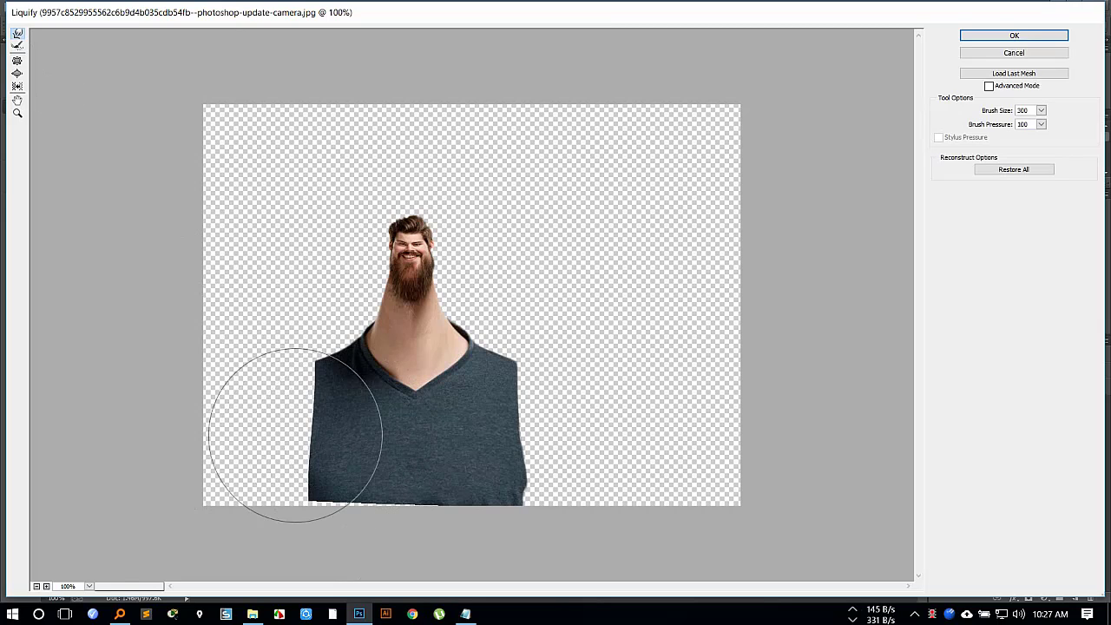
pyautogui.moveTo(292, 436)
pyautogui.mouseDown()
pyautogui.moveTo(253, 447)
pyautogui.moveTo(275, 423)
pyautogui.moveTo(261, 401)
pyautogui.moveTo(276, 408)
pyautogui.moveTo(257, 458)
pyautogui.moveTo(293, 494)
pyautogui.moveTo(315, 494)
pyautogui.moveTo(288, 514)
pyautogui.moveTo(357, 508)
pyautogui.moveTo(544, 536)
pyautogui.moveTo(546, 484)
pyautogui.moveTo(571, 485)
pyautogui.moveTo(561, 471)
pyautogui.moveTo(608, 432)
pyautogui.moveTo(608, 407)
pyautogui.moveTo(527, 425)
pyautogui.moveTo(578, 399)
pyautogui.moveTo(558, 425)
pyautogui.moveTo(583, 455)
pyautogui.moveTo(509, 513)
pyautogui.mouseUp()
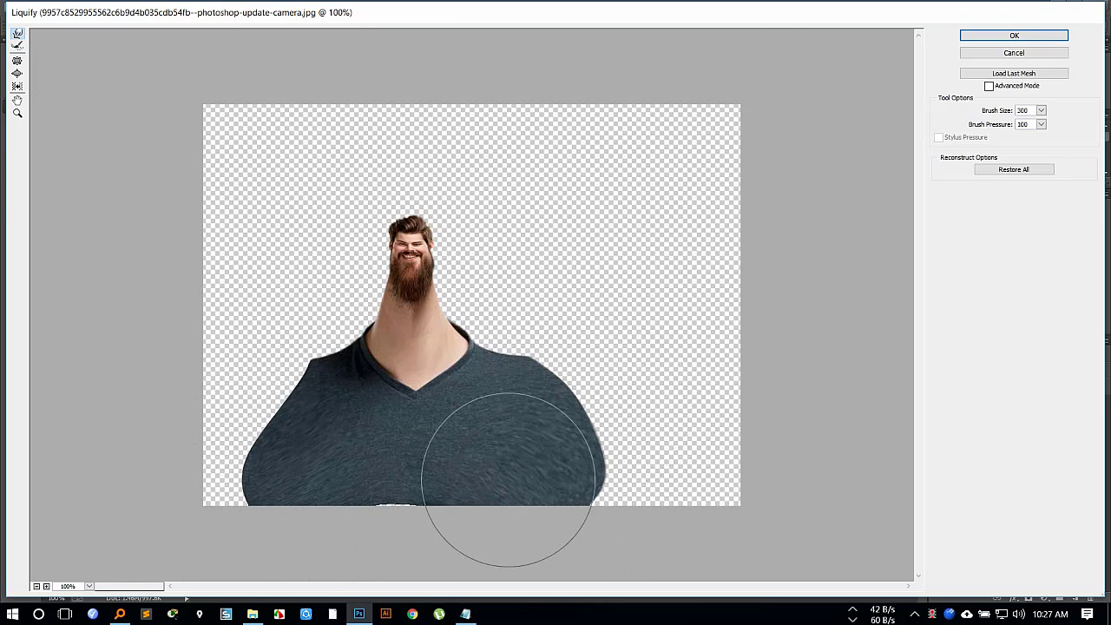
pyautogui.moveTo(266, 405)
pyautogui.mouseDown()
pyautogui.moveTo(287, 471)
pyautogui.moveTo(276, 492)
pyautogui.moveTo(447, 501)
pyautogui.moveTo(476, 533)
pyautogui.moveTo(497, 505)
pyautogui.moveTo(549, 529)
pyautogui.mouseUp()
pyautogui.moveTo(280, 526); pyautogui.dragTo(244, 532)
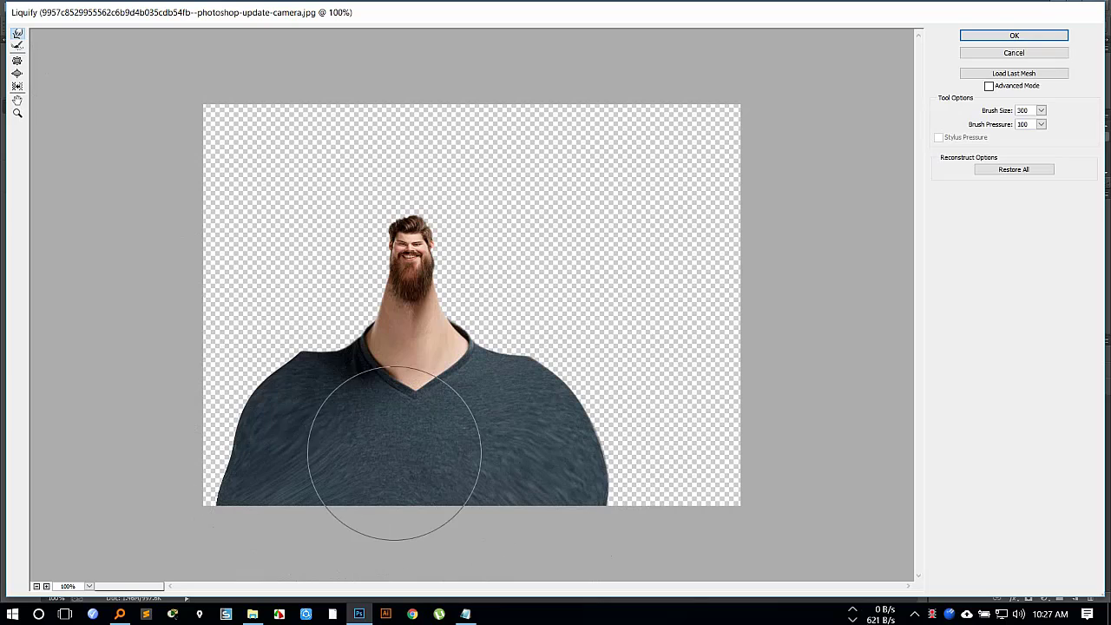
pyautogui.moveTo(311, 371); pyautogui.dragTo(292, 397)
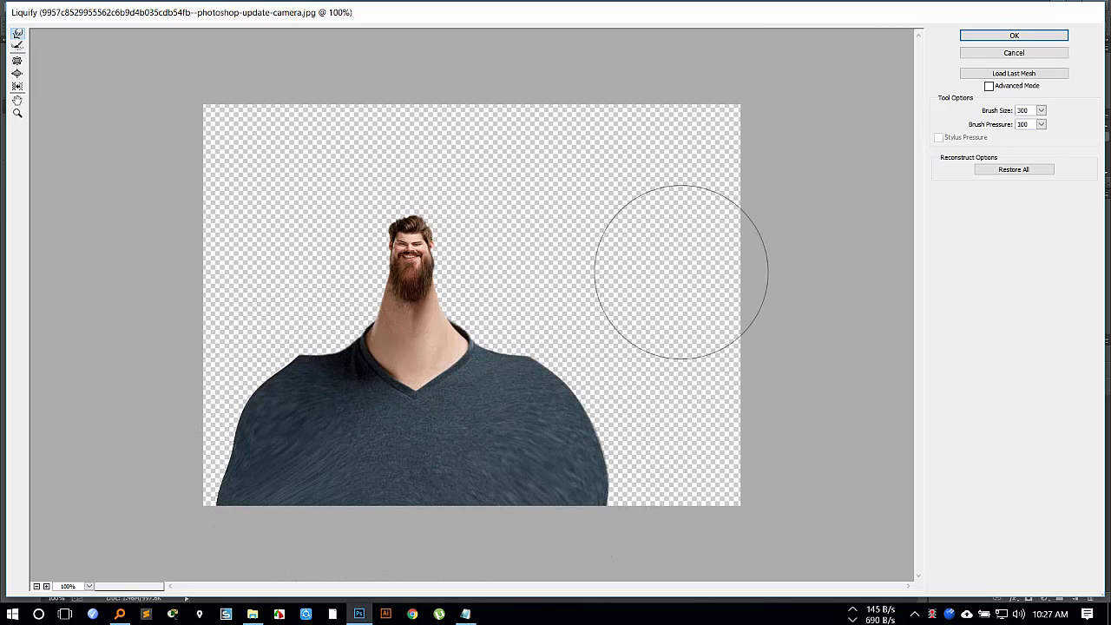
pyautogui.click(1023, 38)
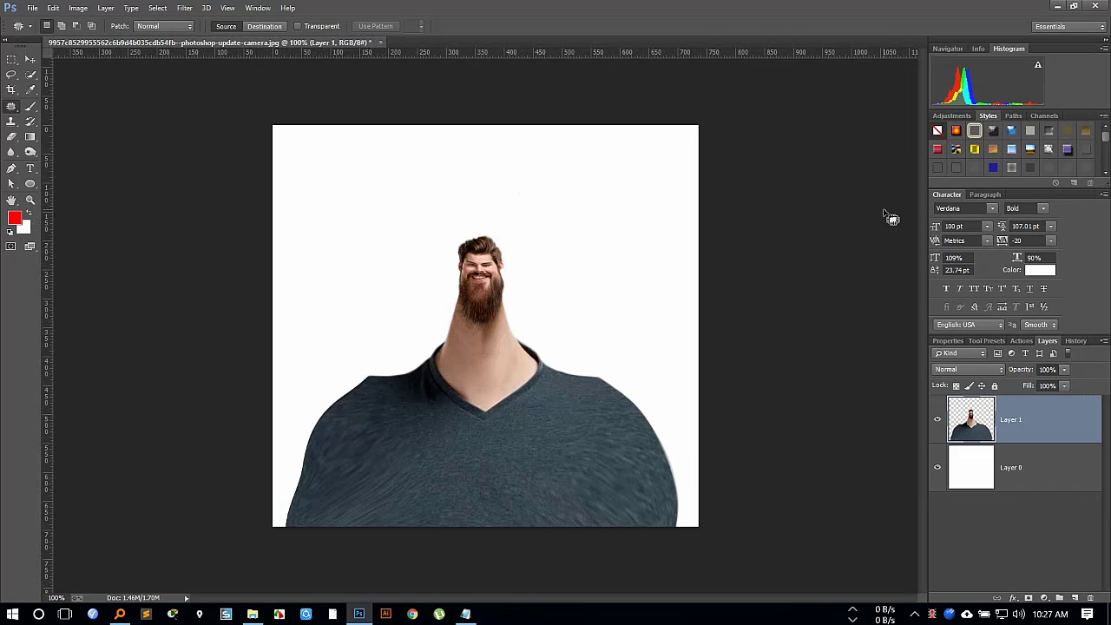
# Try the Oil Paint filter with Stylization 1.19, Cleanliness 0, Scale 0.1, Bristle Detail 0, Angular Direction 0 and minimum Shine, and cancel it.
pyautogui.click(183, 9)
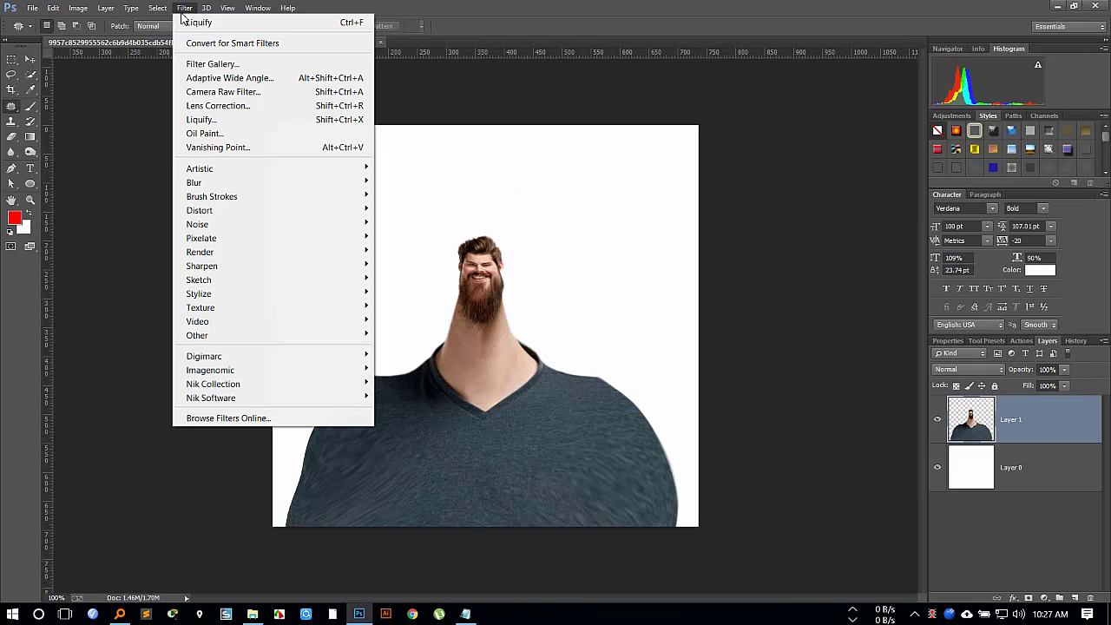
pyautogui.click(204, 133)
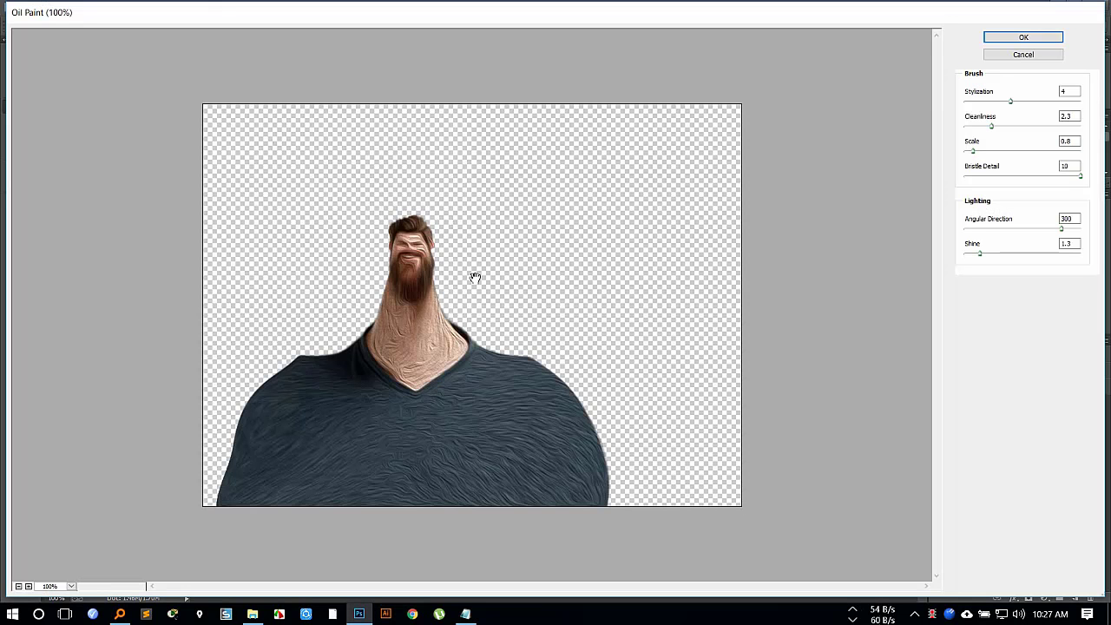
pyautogui.click(993, 101)
pyautogui.moveTo(986, 101); pyautogui.dragTo(958, 159)
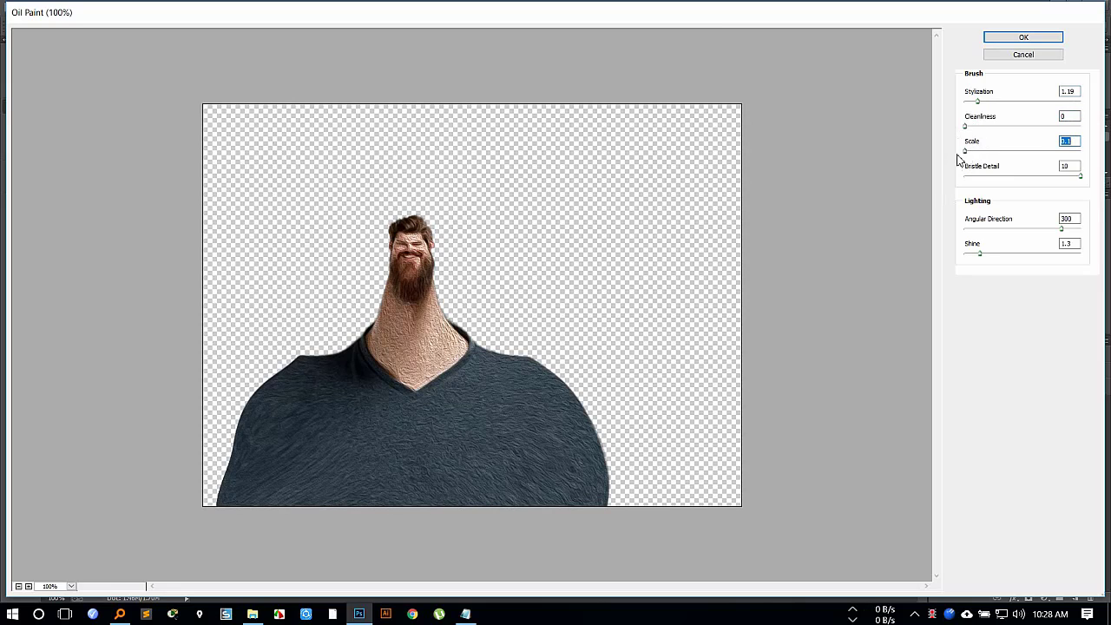
pyautogui.click(985, 177)
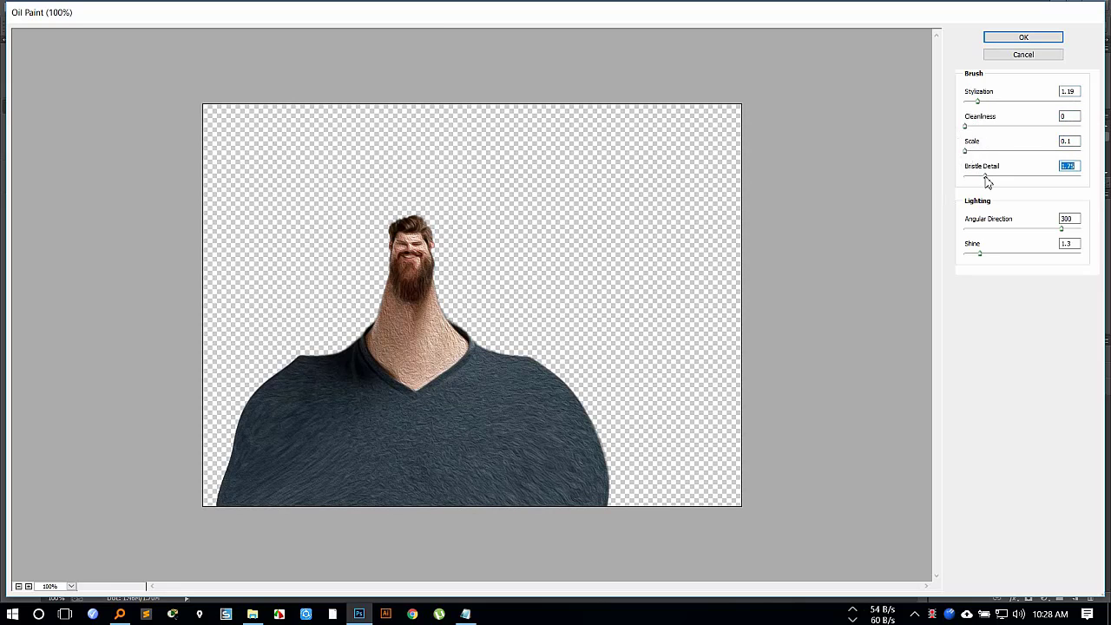
pyautogui.moveTo(984, 178); pyautogui.dragTo(964, 178)
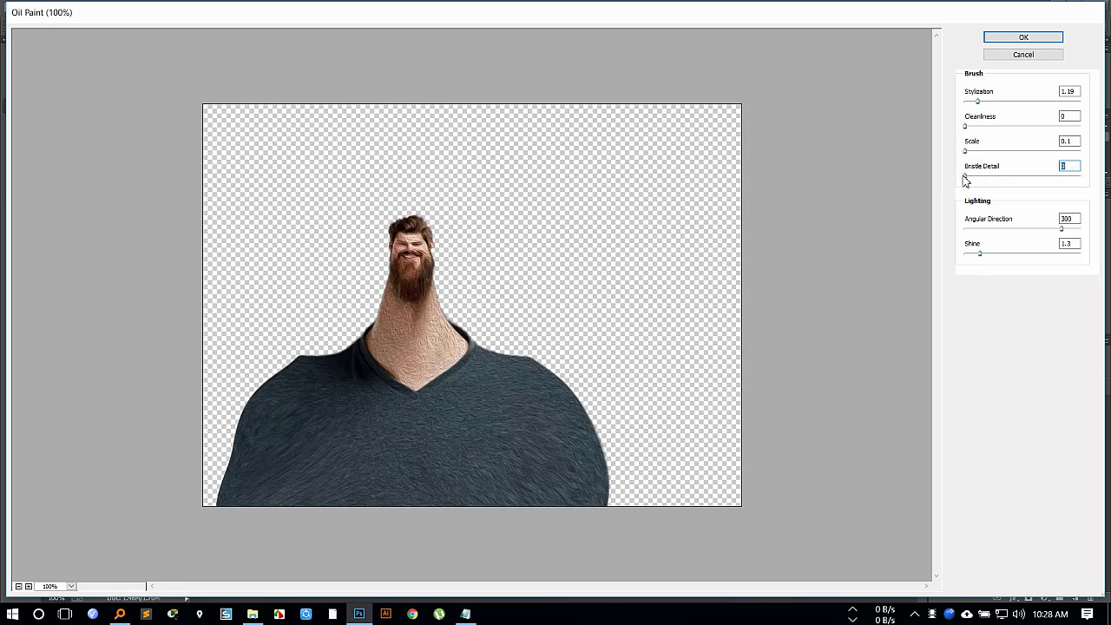
pyautogui.click(986, 230)
pyautogui.moveTo(949, 230); pyautogui.dragTo(947, 255)
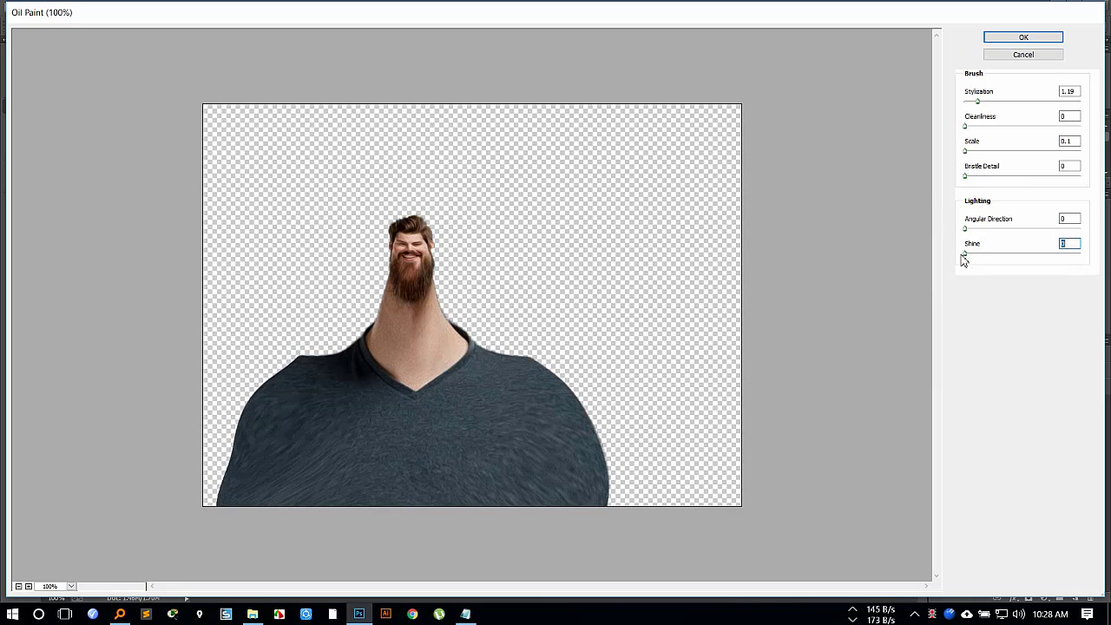
pyautogui.click(1023, 55)
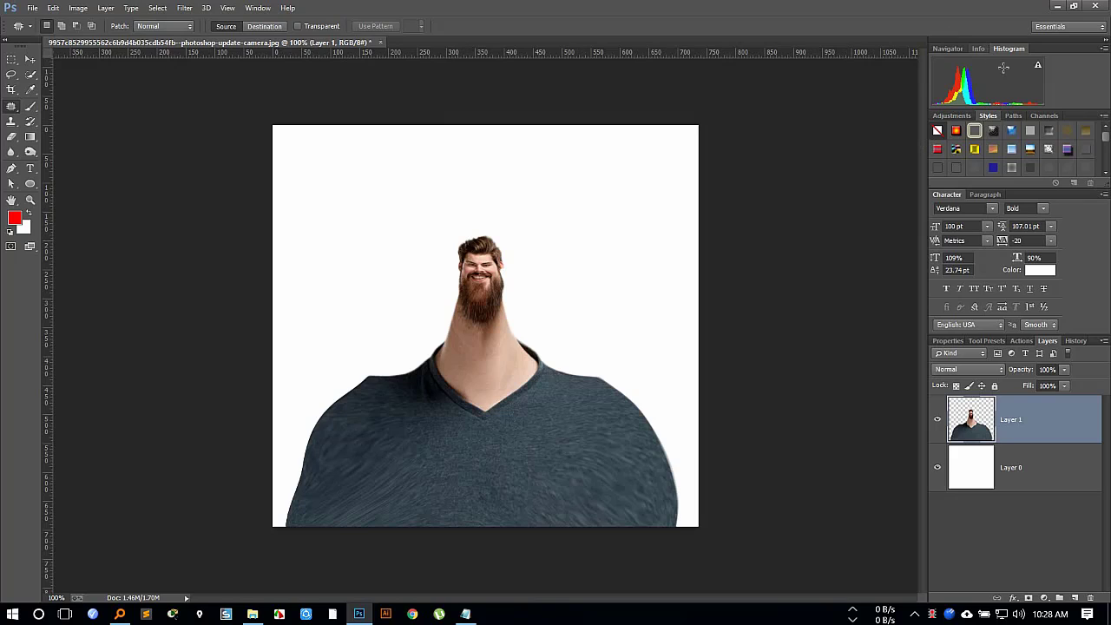
# Close the reshaped portrait without saving the changes.
pyautogui.click(380, 42)
pyautogui.click(558, 240)
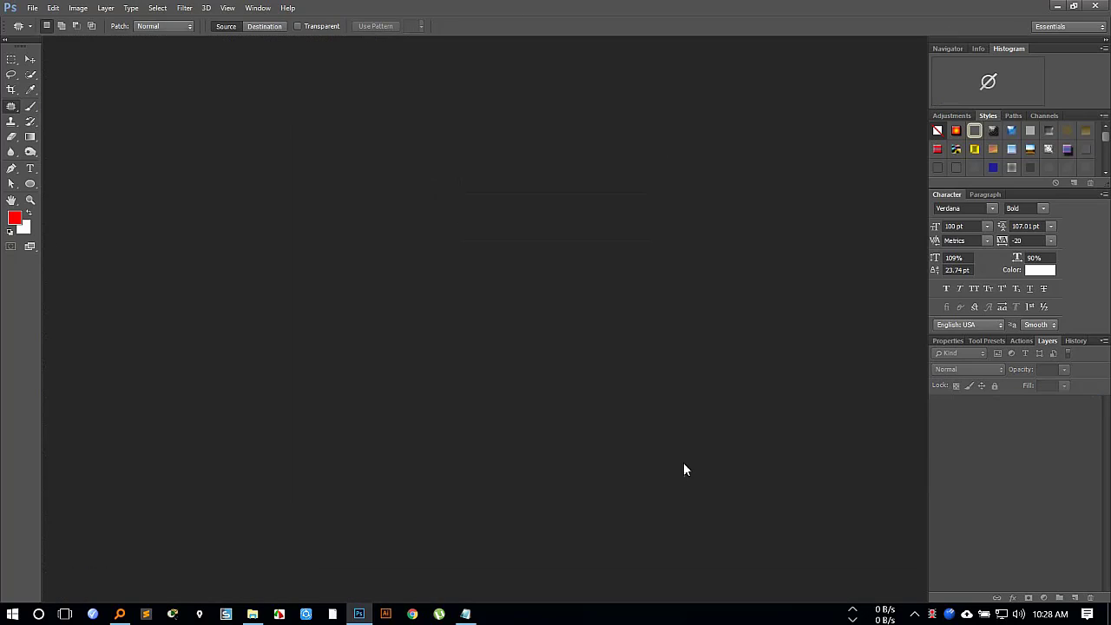
# Open Eraser (4).jpg from the Hair masking folder inside 16th class and dock its window as a tab.
pyautogui.doubleClick(683, 462)
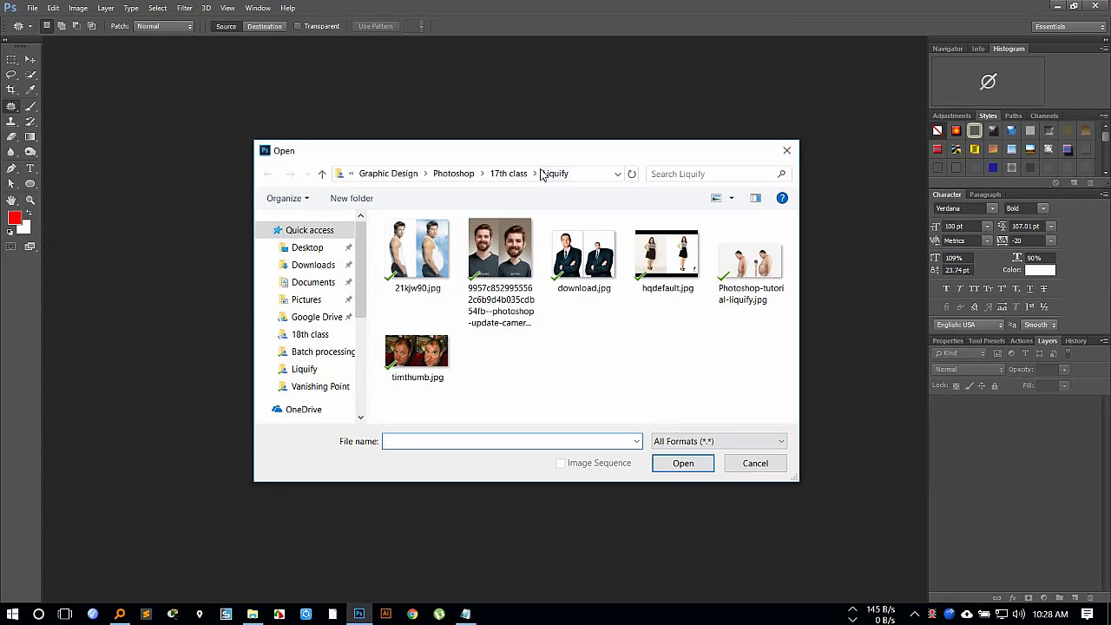
pyautogui.click(508, 174)
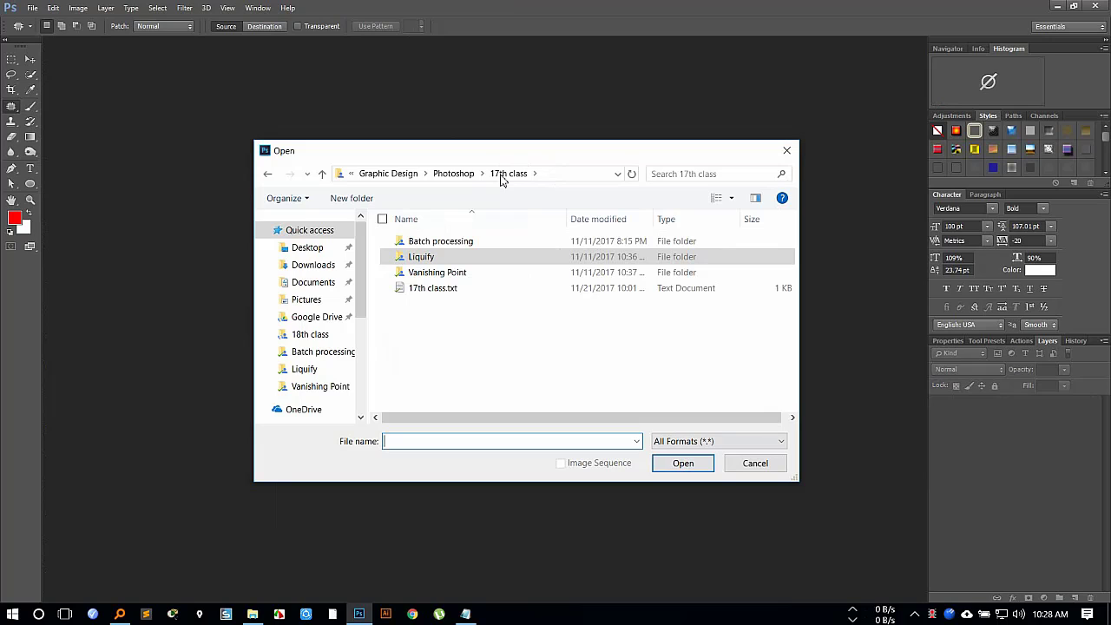
pyautogui.click(453, 173)
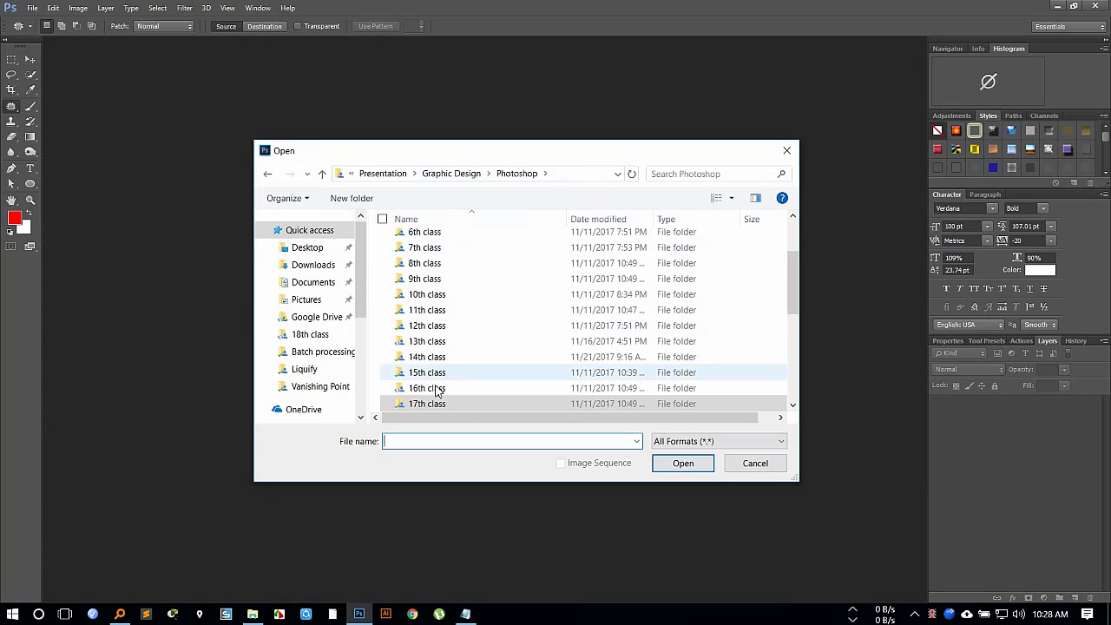
pyautogui.doubleClick(438, 391)
pyautogui.doubleClick(434, 257)
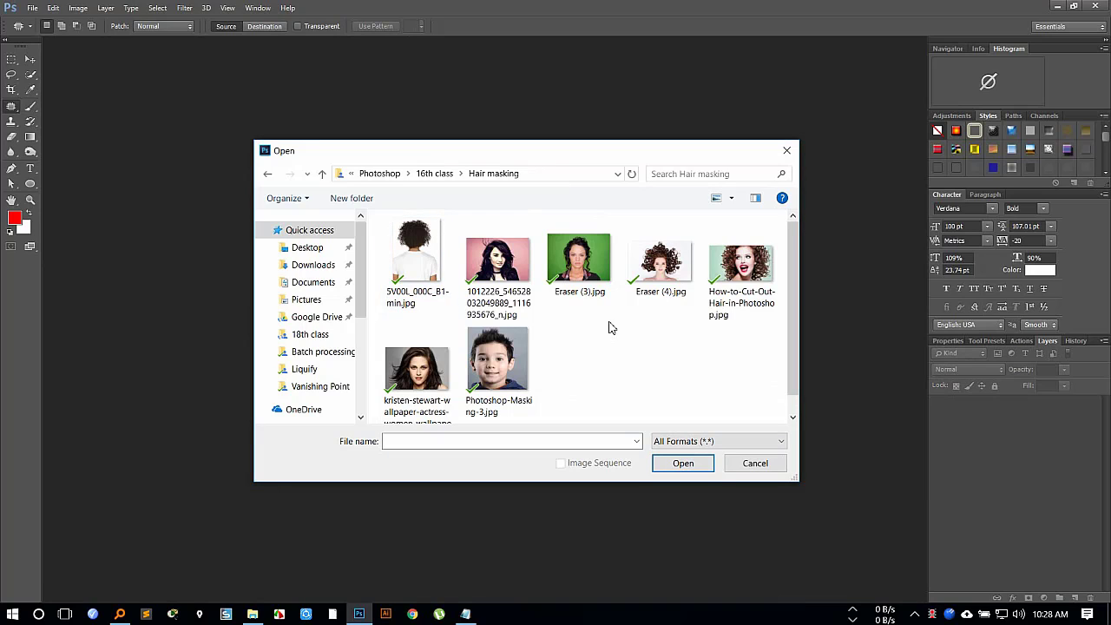
pyautogui.click(677, 260)
pyautogui.click(675, 461)
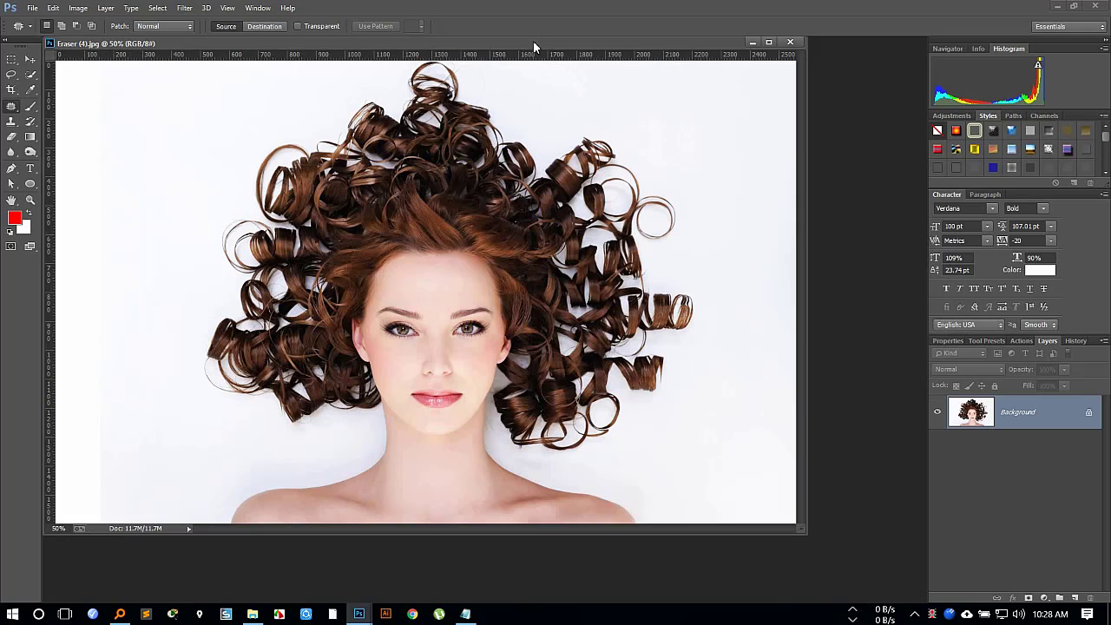
pyautogui.moveTo(533, 41); pyautogui.dragTo(570, 40)
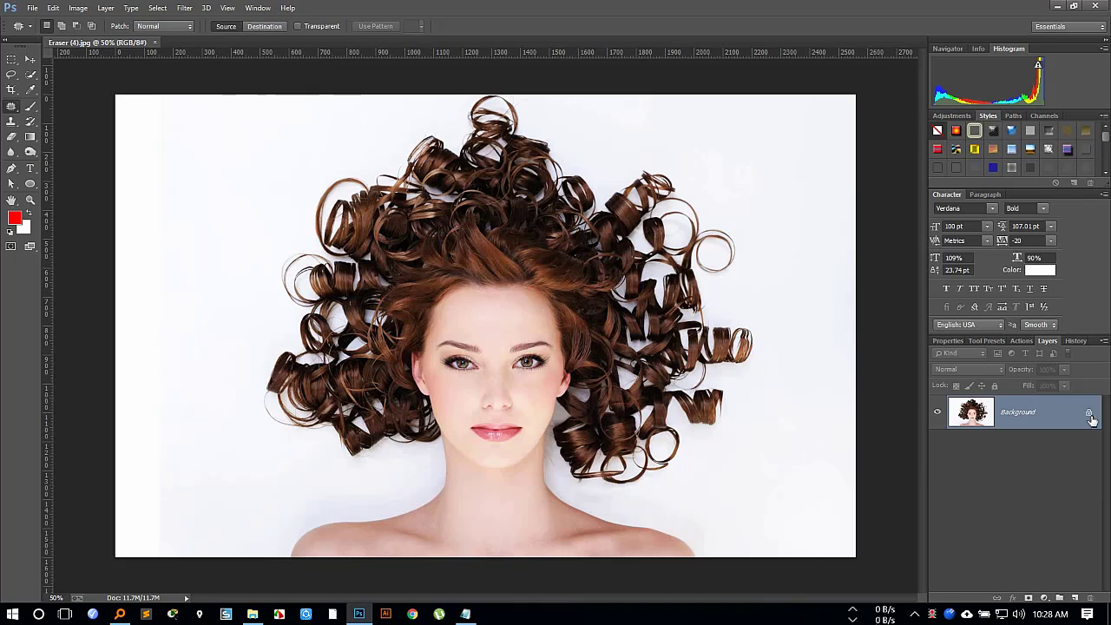
# Unlock the portrait's Background layer, start the Oil Paint filter on it and set Shine to 0.
pyautogui.click(1088, 412)
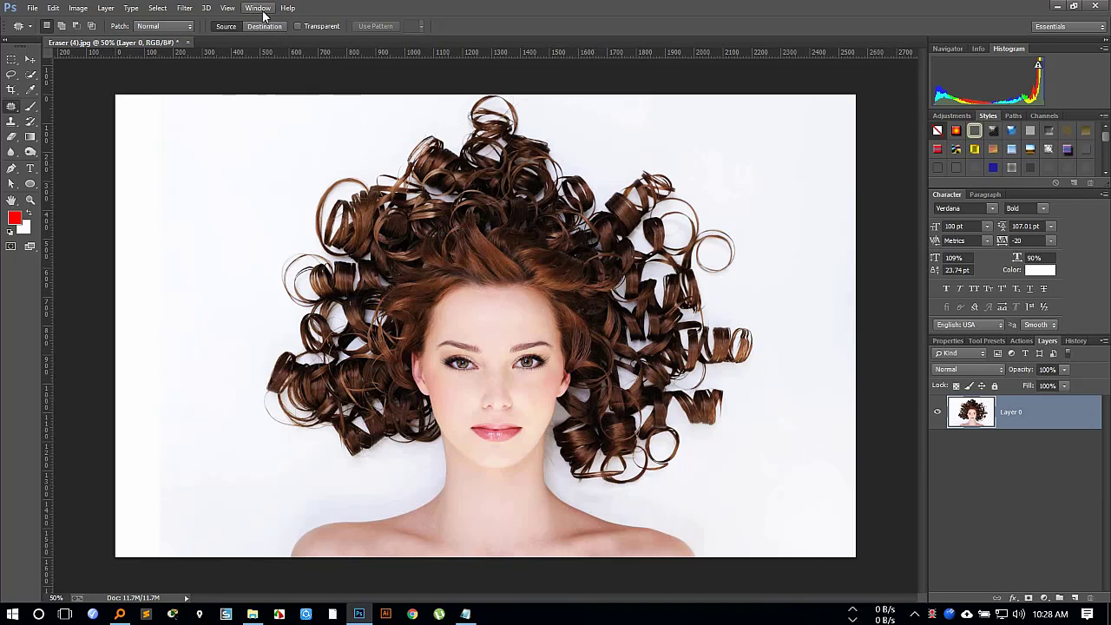
pyautogui.click(157, 8)
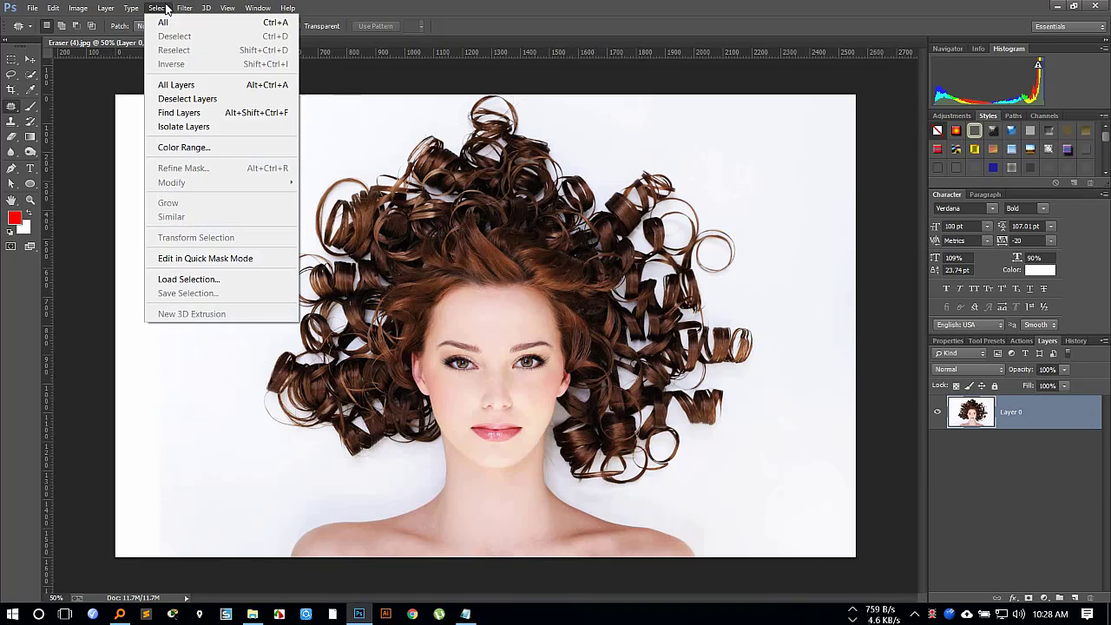
pyautogui.moveTo(188, 8)
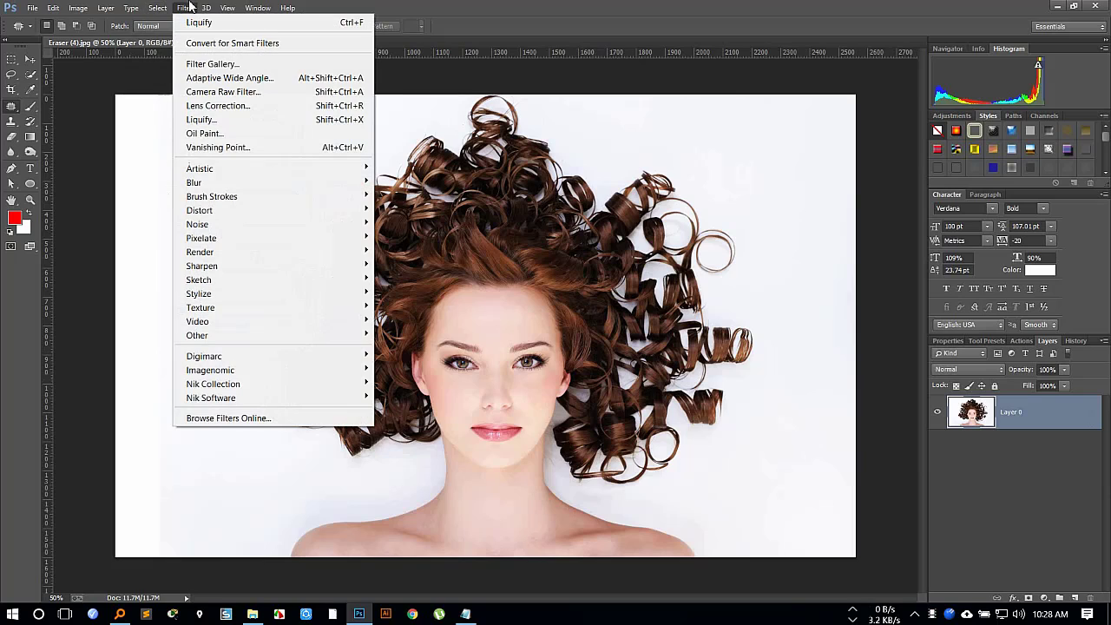
pyautogui.click(212, 134)
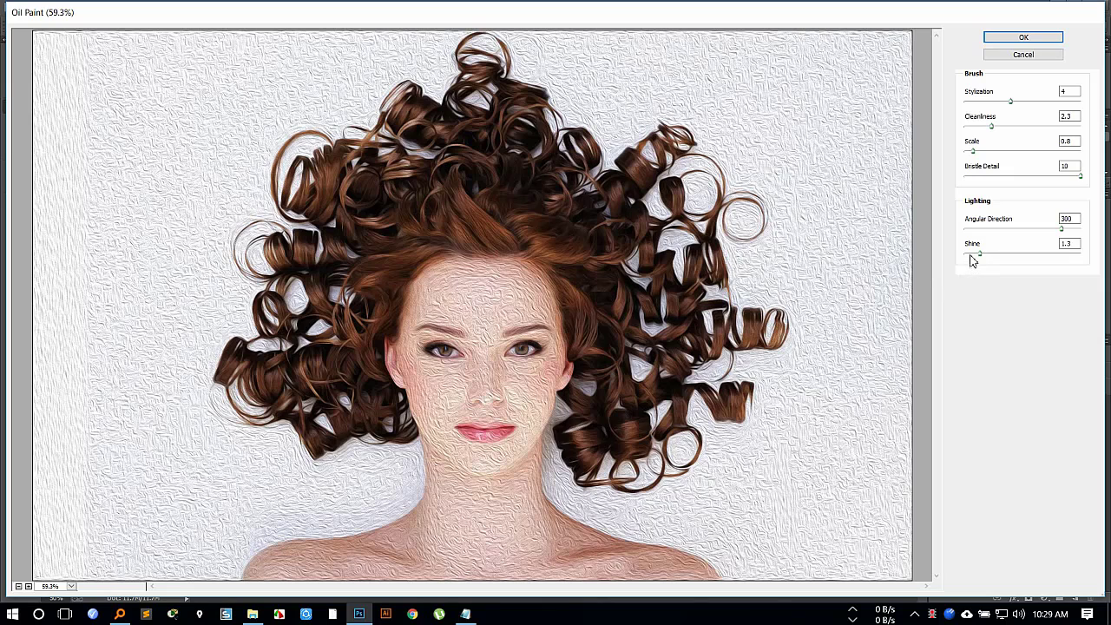
pyautogui.moveTo(971, 256); pyautogui.dragTo(964, 255)
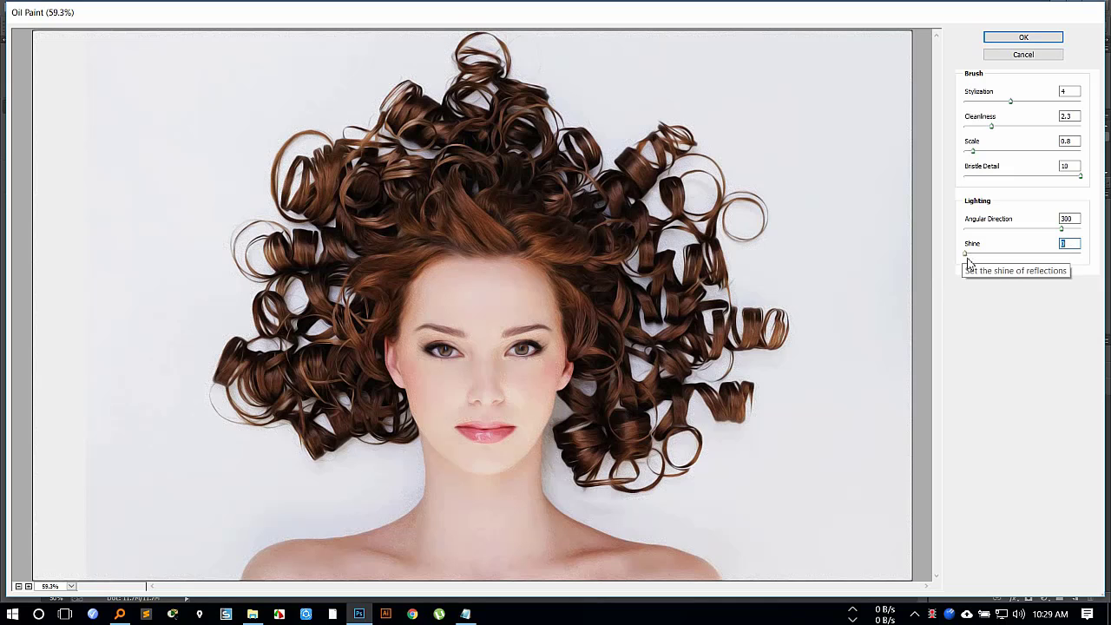
pyautogui.moveTo(965, 254); pyautogui.dragTo(960, 253)
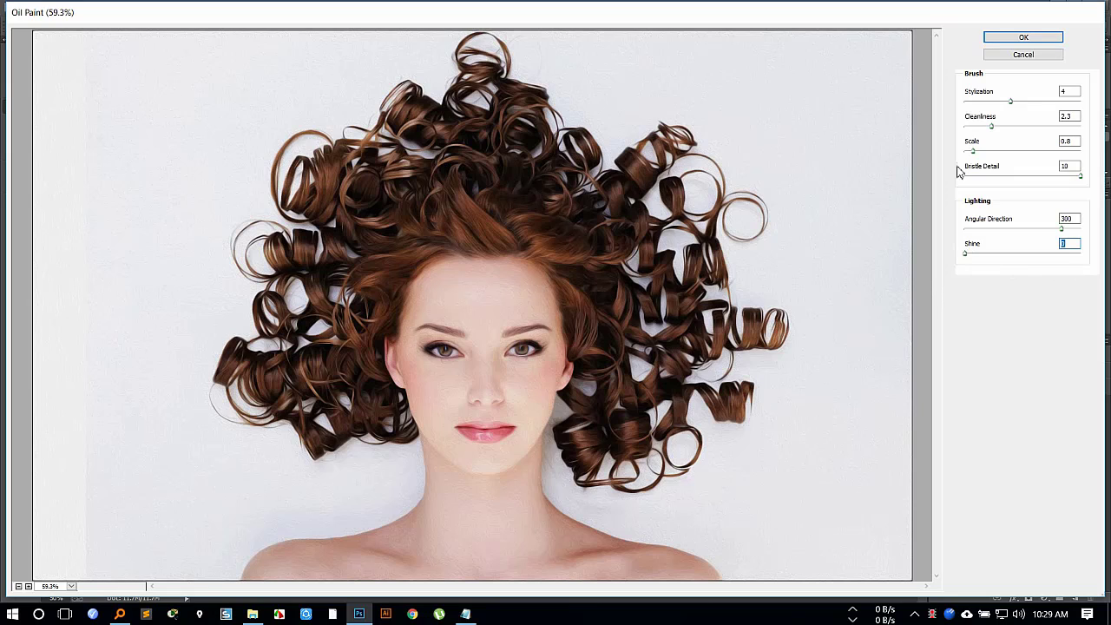
# Set Oil Paint's Stylization to 10, Cleanliness to 9.6, Scale to 8.07 and Angular Direction to 360, and apply the filter.
pyautogui.moveTo(1014, 106); pyautogui.dragTo(1083, 115)
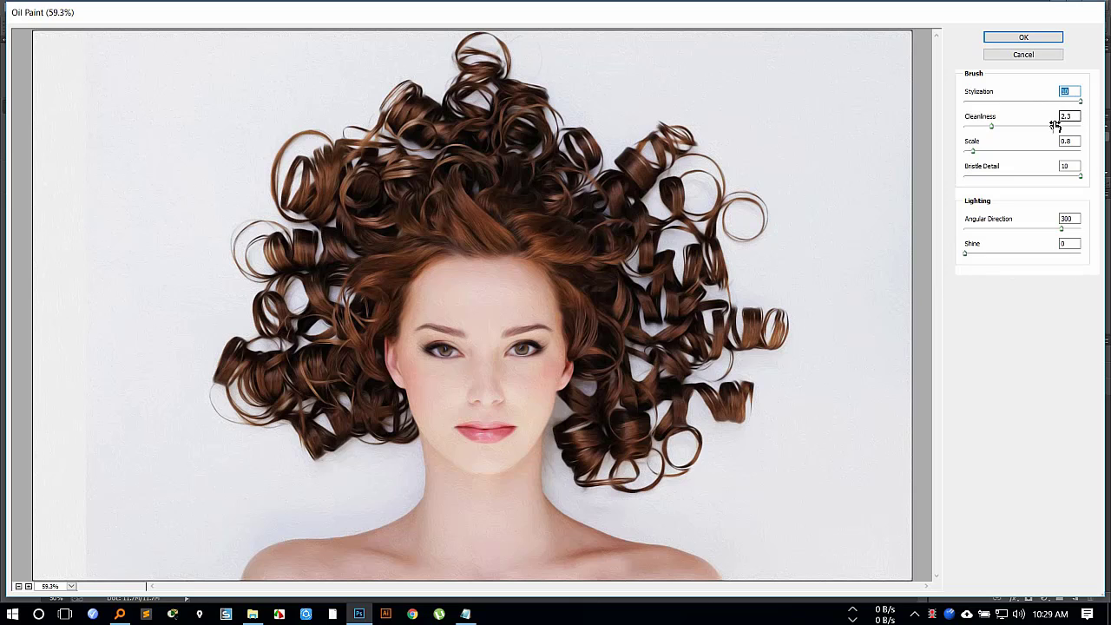
pyautogui.moveTo(999, 128); pyautogui.dragTo(1080, 126)
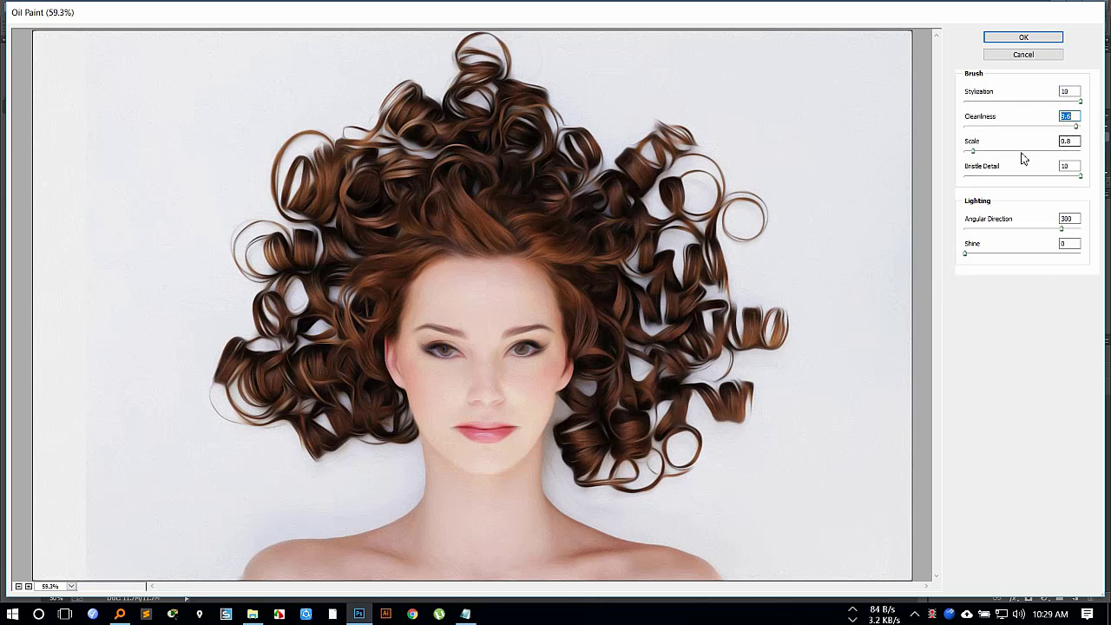
pyautogui.moveTo(974, 153); pyautogui.dragTo(1045, 166)
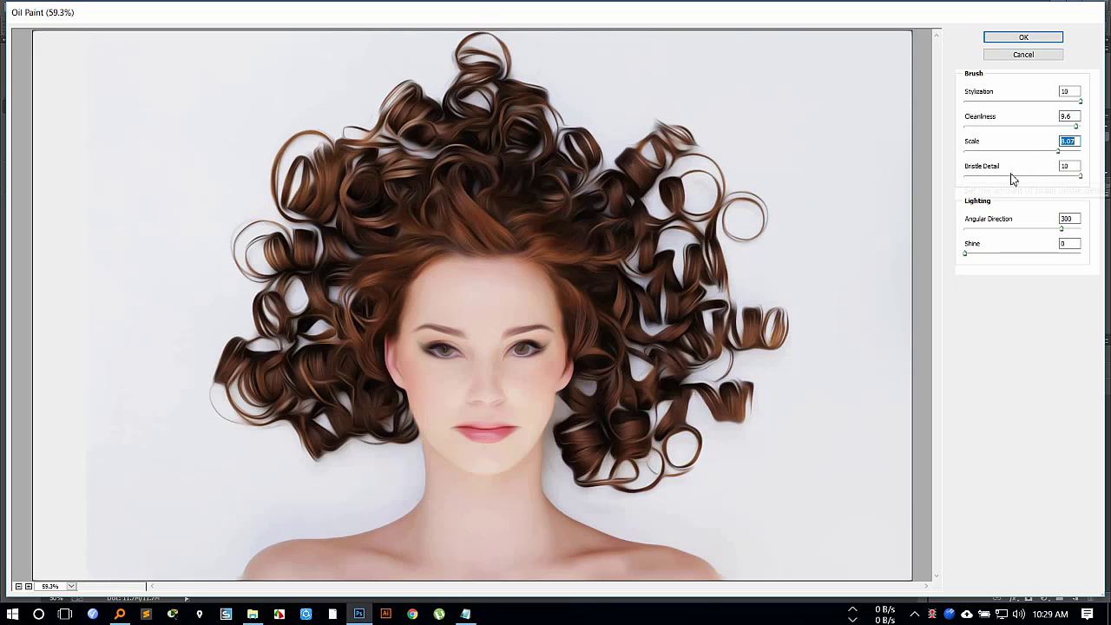
pyautogui.click(1062, 228)
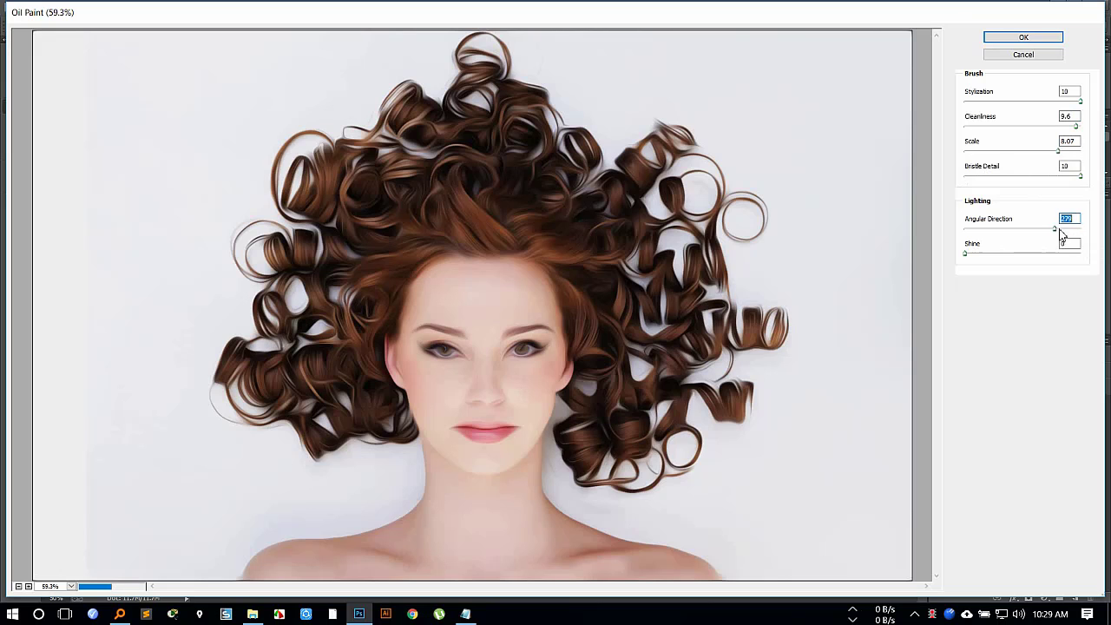
pyautogui.moveTo(1065, 236); pyautogui.dragTo(1095, 238)
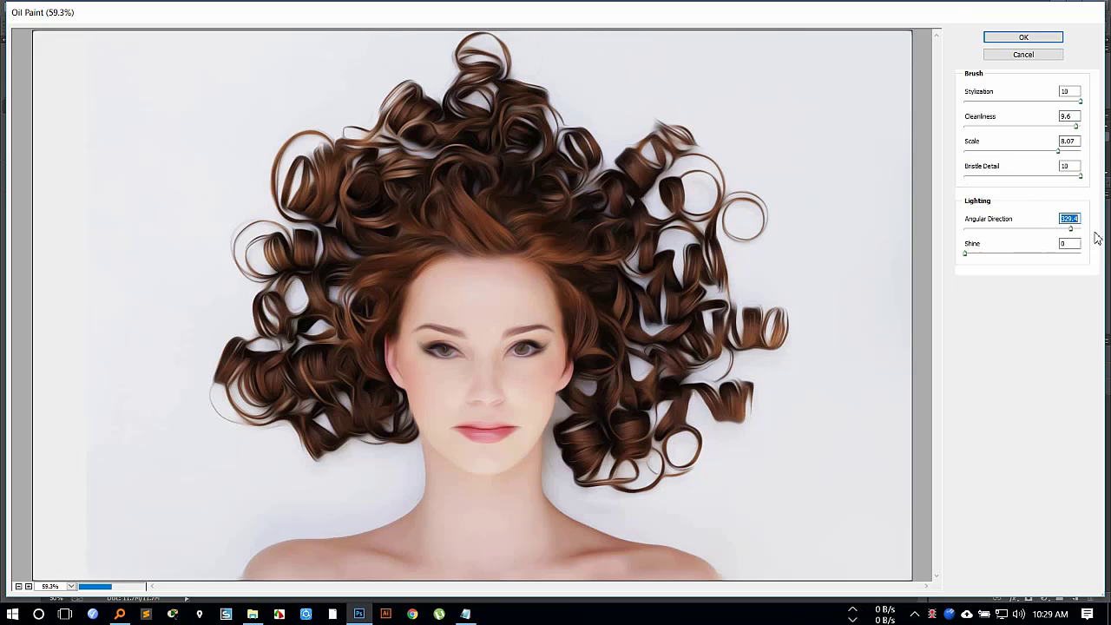
pyautogui.click(1025, 38)
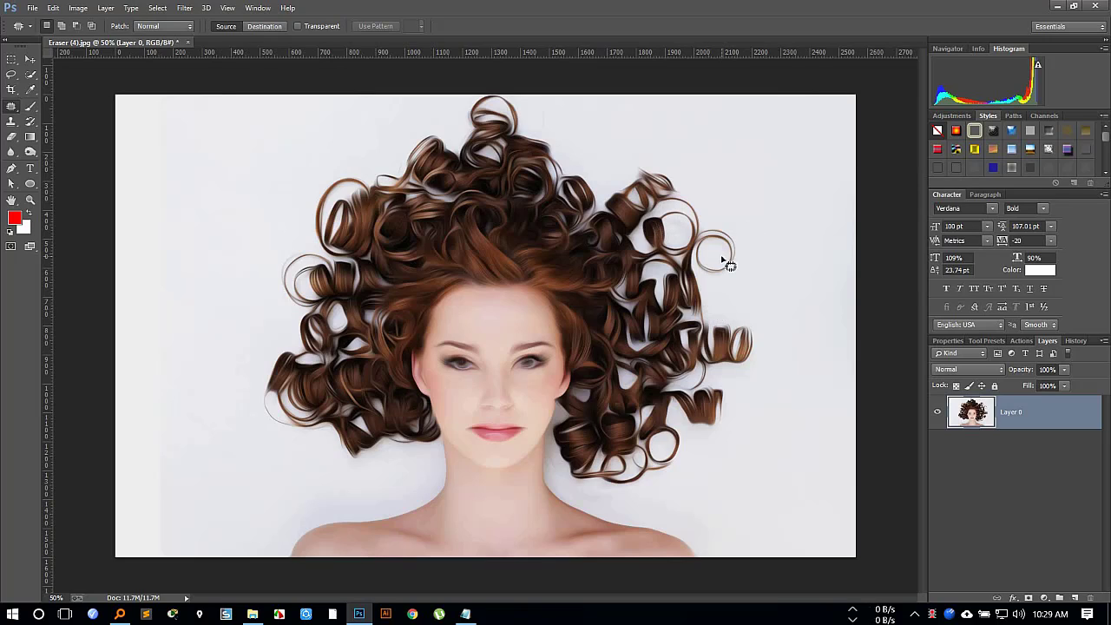
# Examine the painted face and hair up close, comparing the original Eraser (4).jpg snapshot with the Oil Paint history state.
pyautogui.scroll(1, 531, 314)
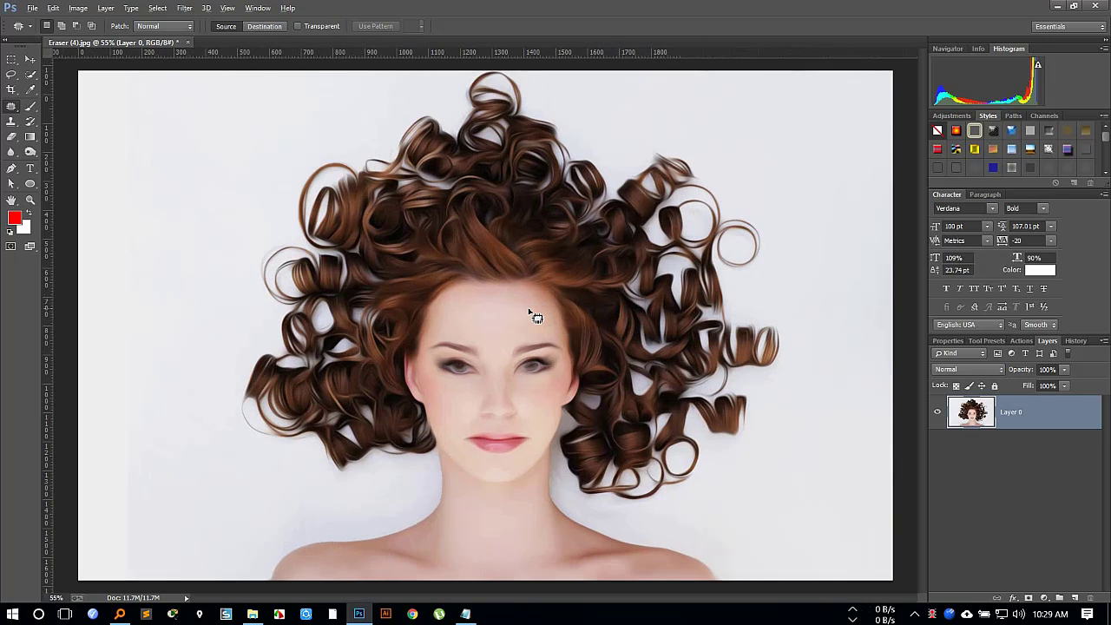
pyautogui.scroll(3, 535, 317)
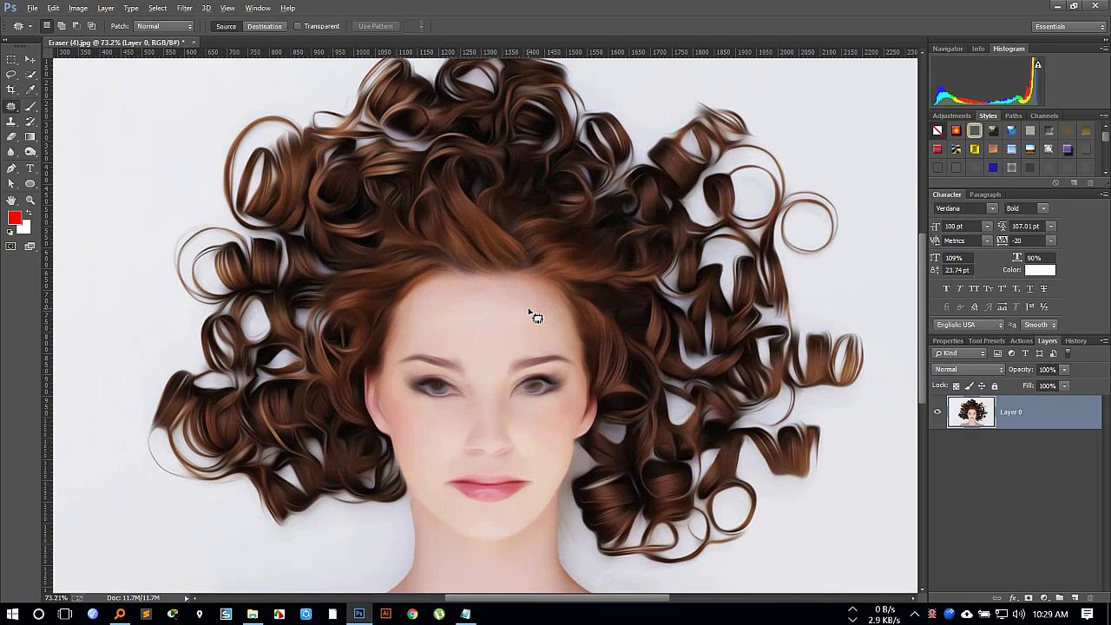
pyautogui.press('alt')
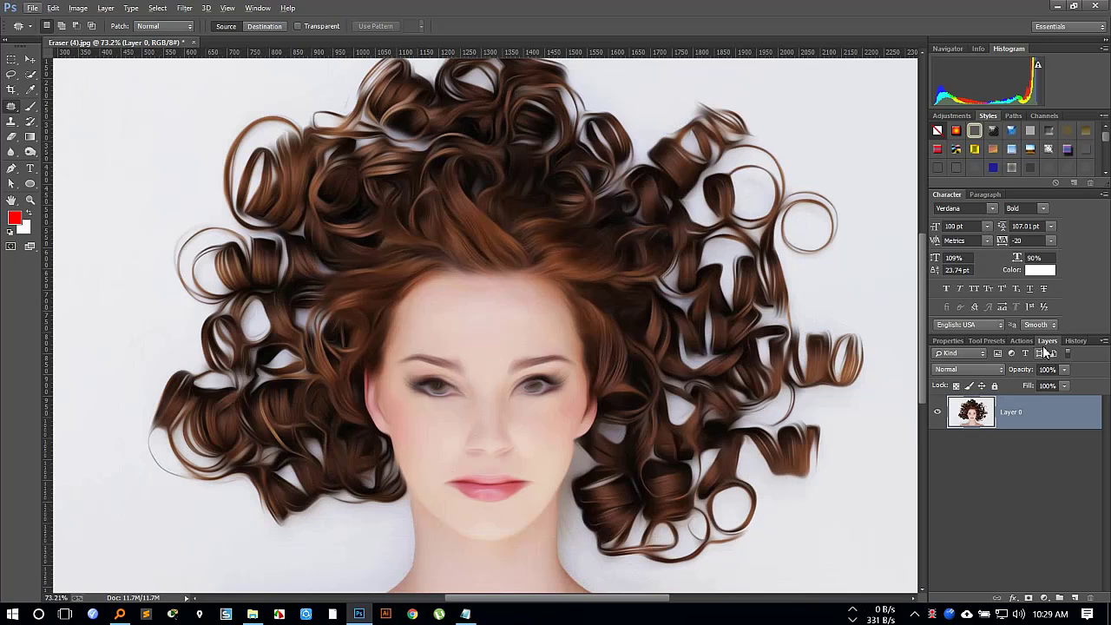
pyautogui.click(1076, 340)
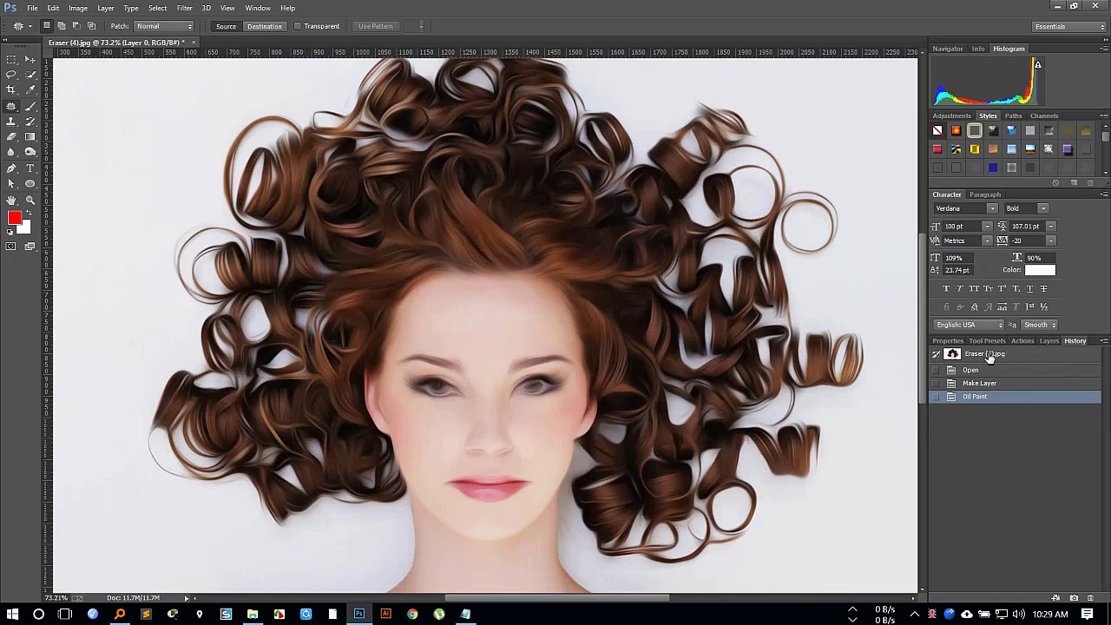
pyautogui.click(989, 356)
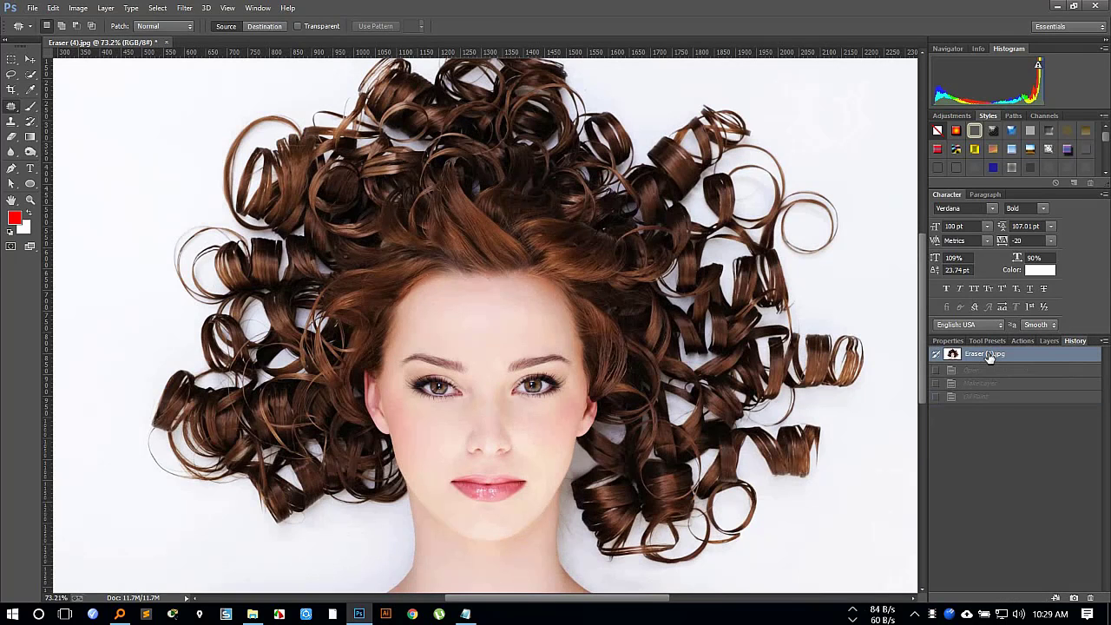
pyautogui.click(993, 399)
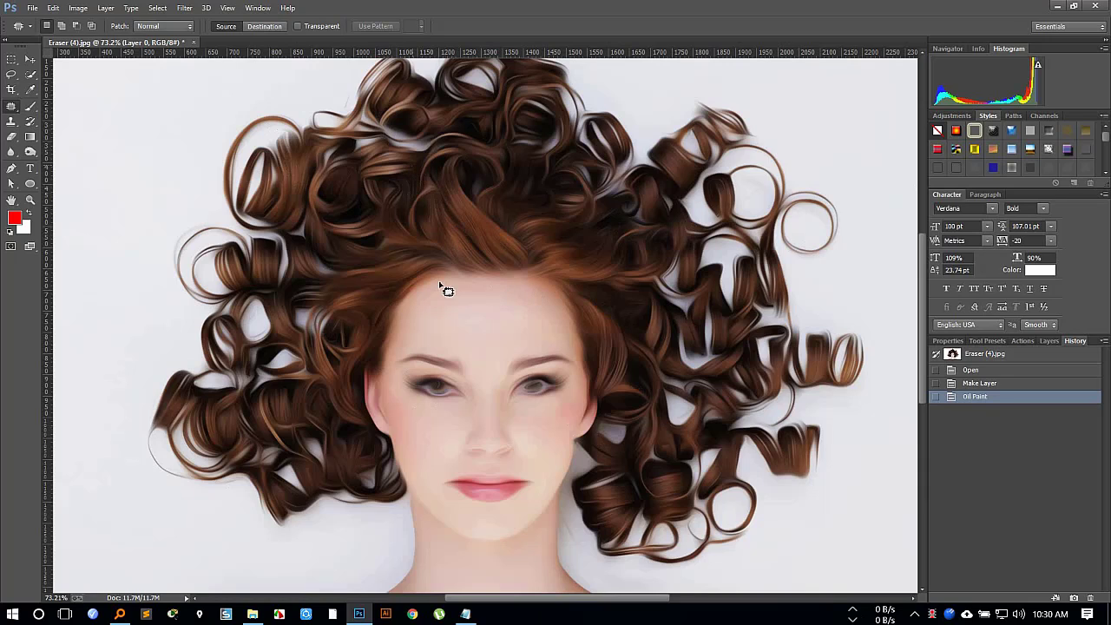
# Switch to Notepad to check the 17th class.txt lesson notes, and minimize them again.
pyautogui.click(465, 614)
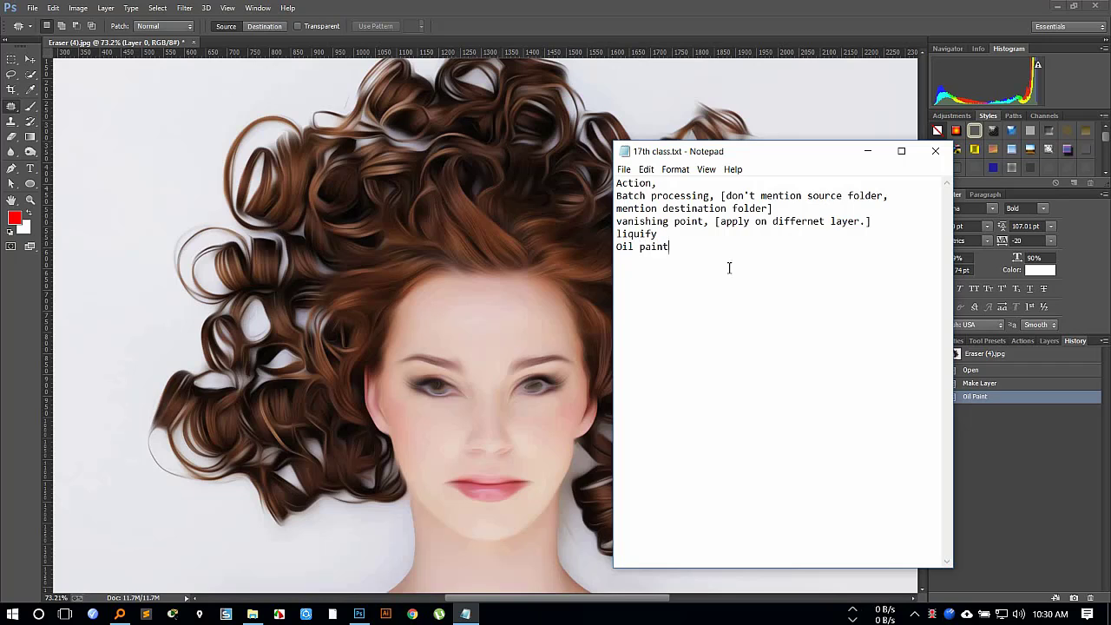
pyautogui.click(864, 152)
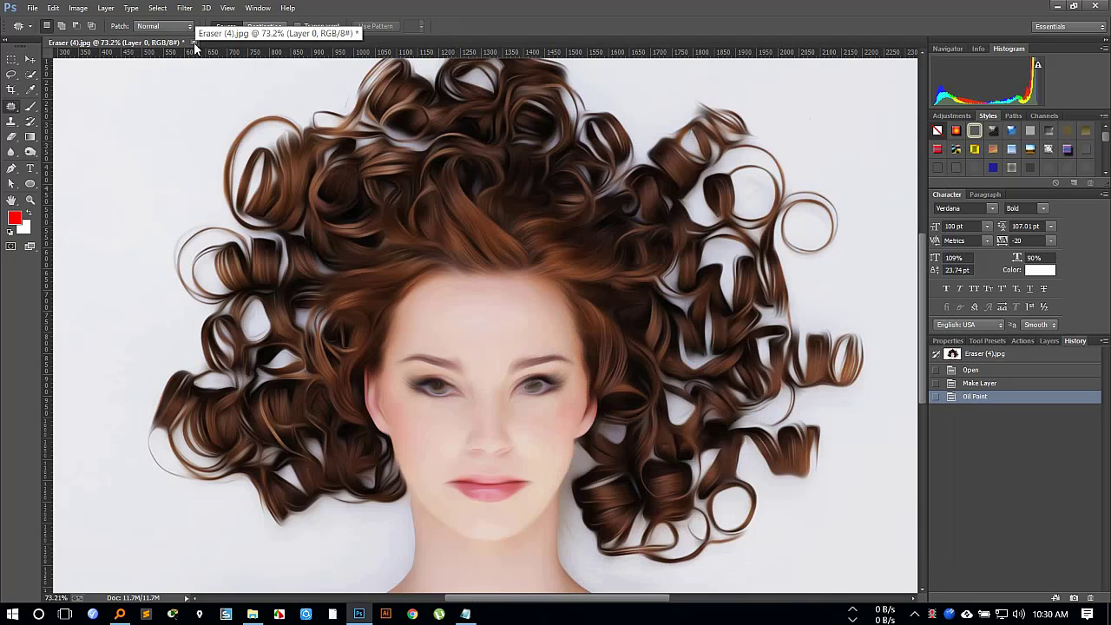
# Save a JPEG copy of the painted portrait as Eraser (4).jpg on the Desktop, with High quality and Baseline ("Standard") format.
pyautogui.click(32, 7)
pyautogui.click(75, 142)
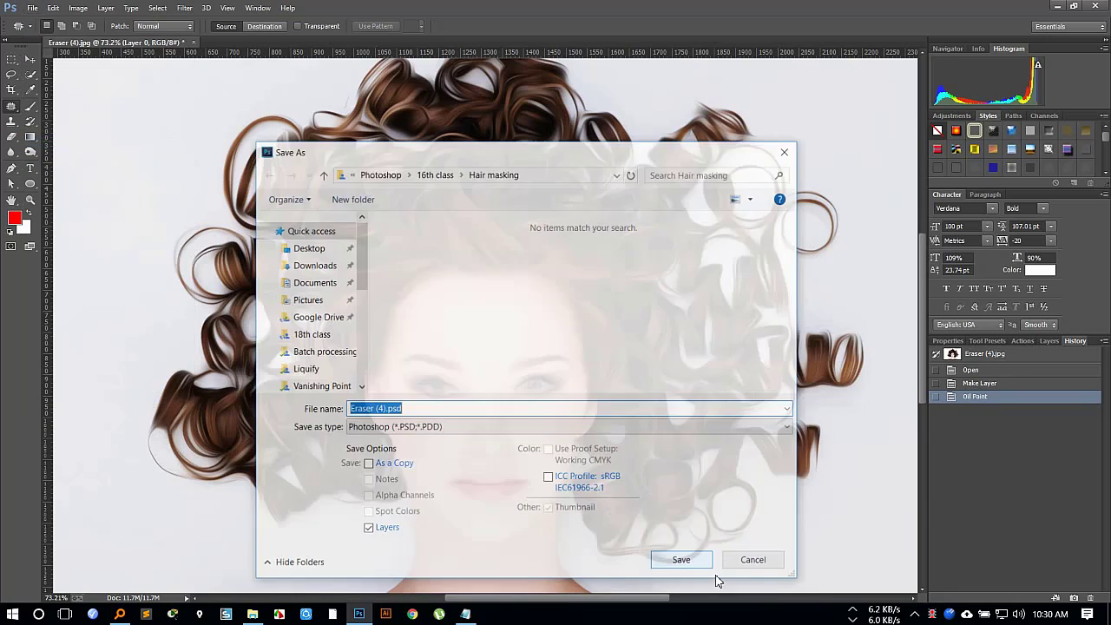
pyautogui.click(330, 254)
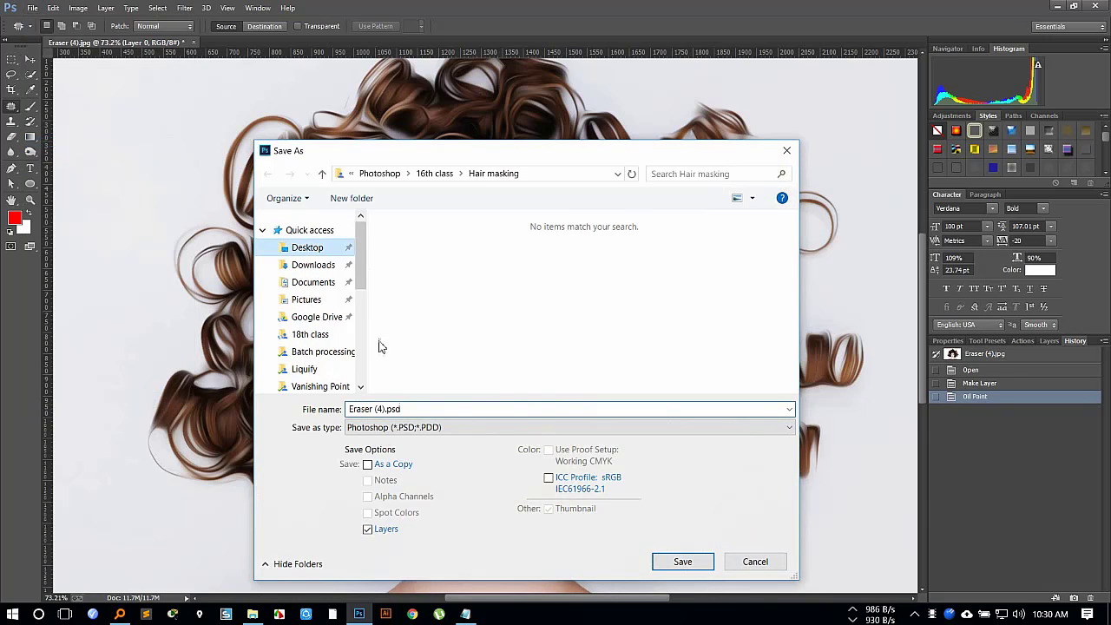
pyautogui.click(422, 430)
pyautogui.click(423, 273)
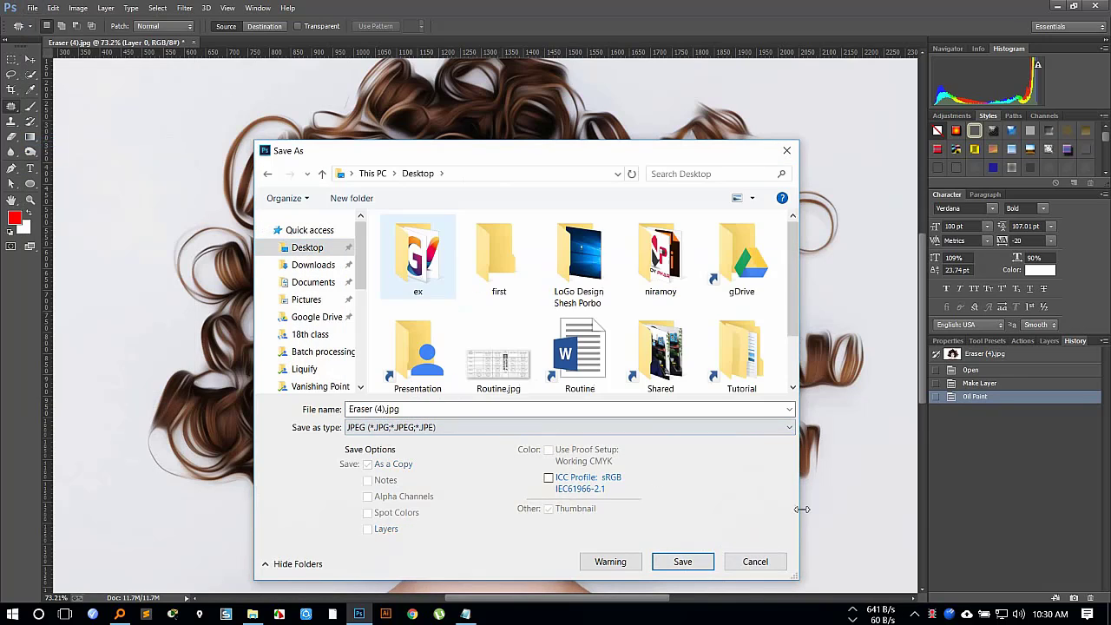
pyautogui.click(682, 562)
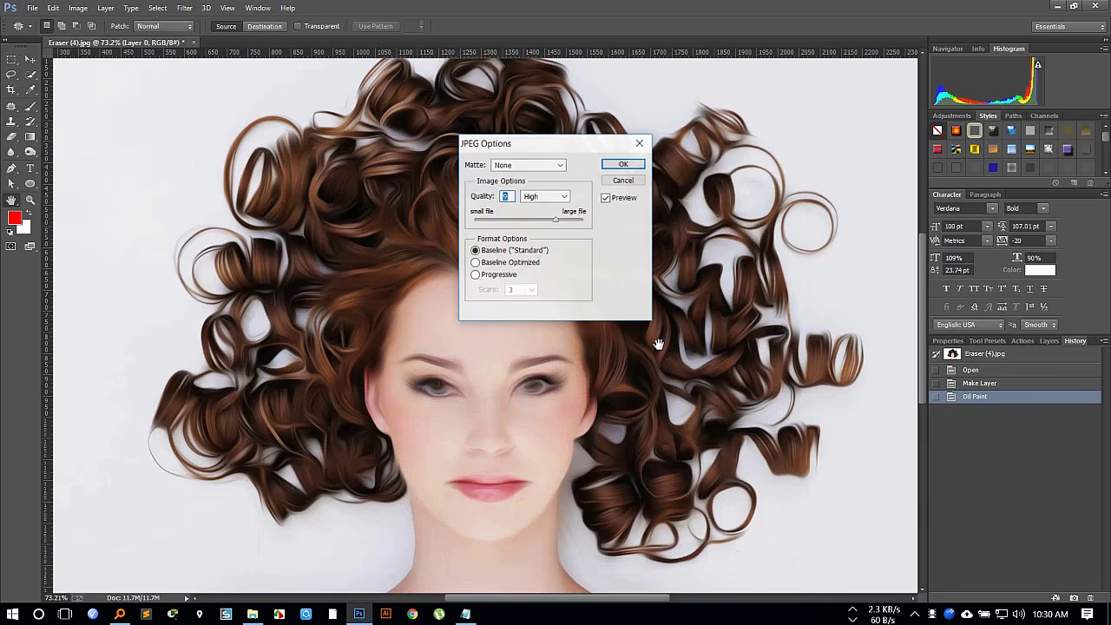
pyautogui.click(641, 165)
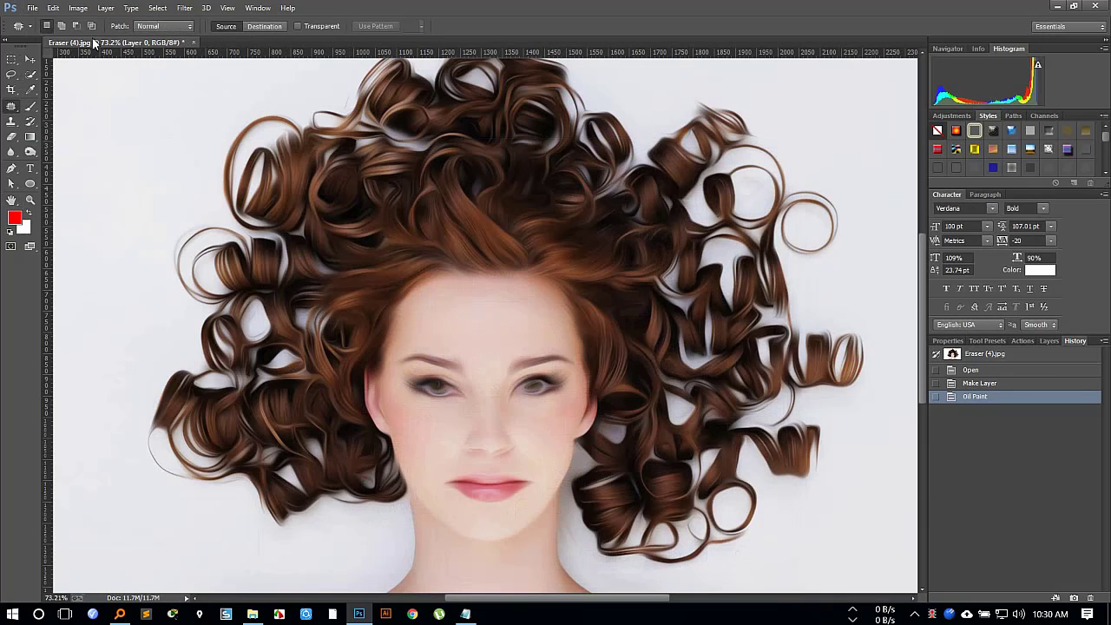
# Close the portrait without saving changes, minimize Photoshop and go back from the Liquify folder to 17th class in File Explorer.
pyautogui.click(193, 42)
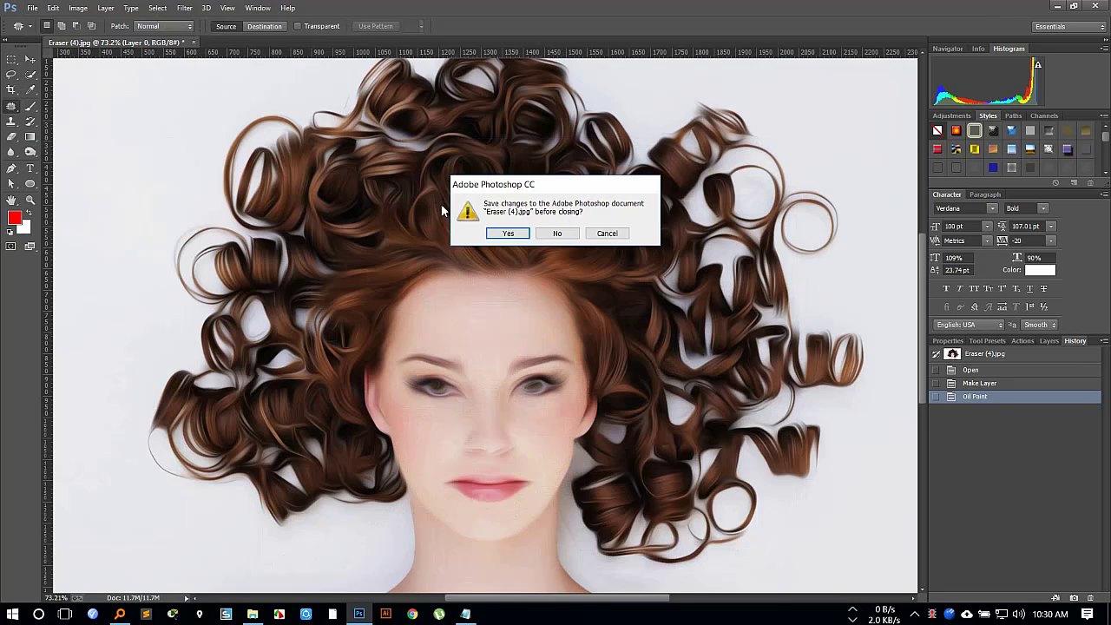
pyautogui.click(568, 240)
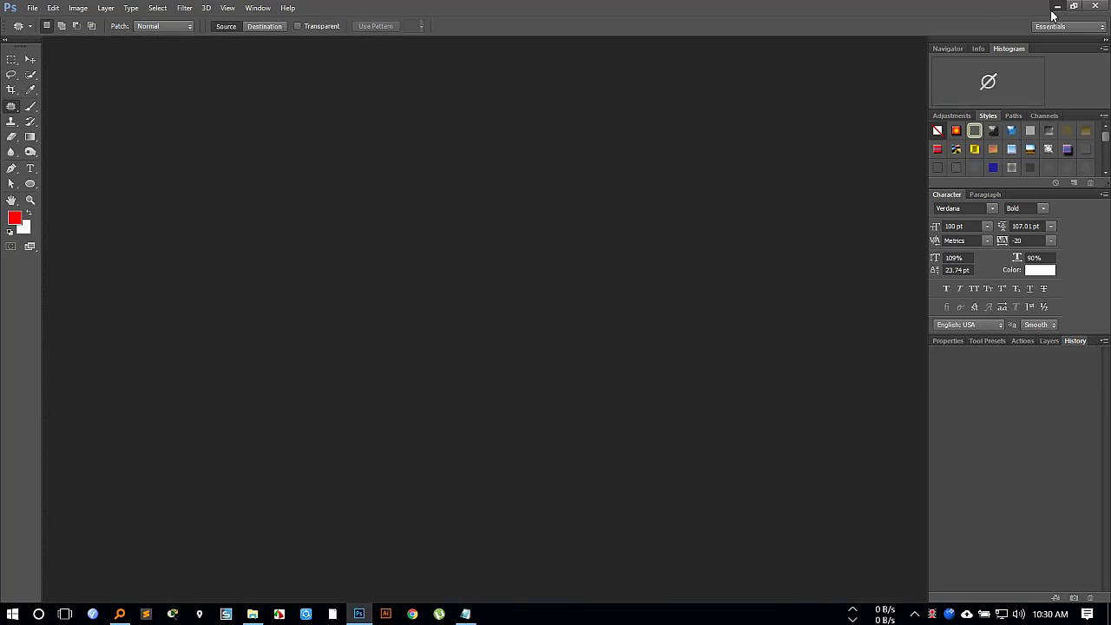
pyautogui.click(1059, 7)
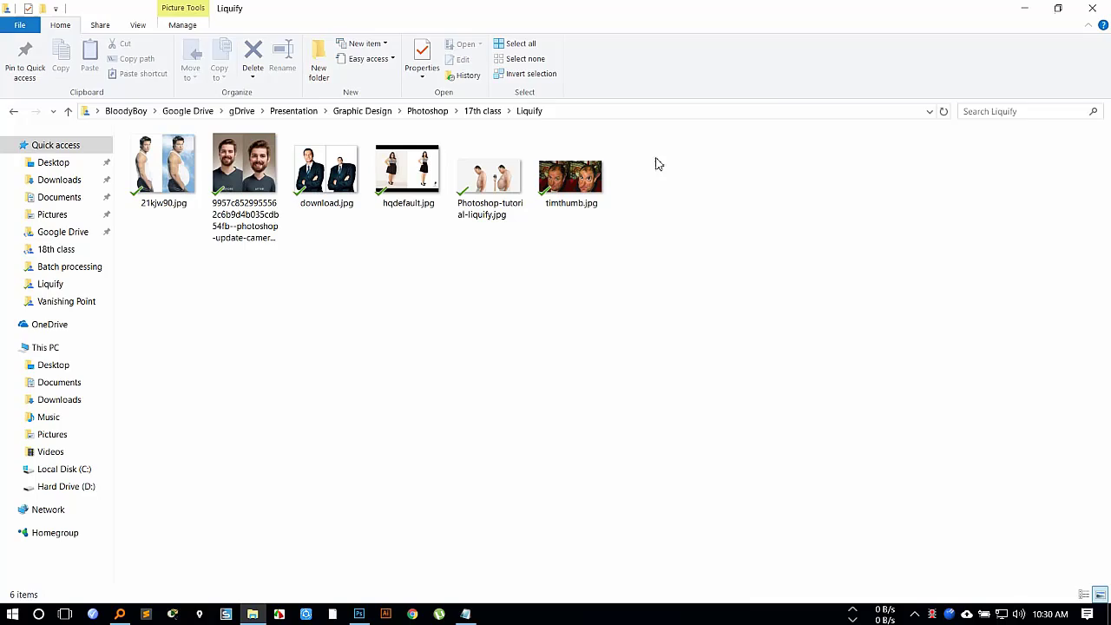
pyautogui.click(16, 113)
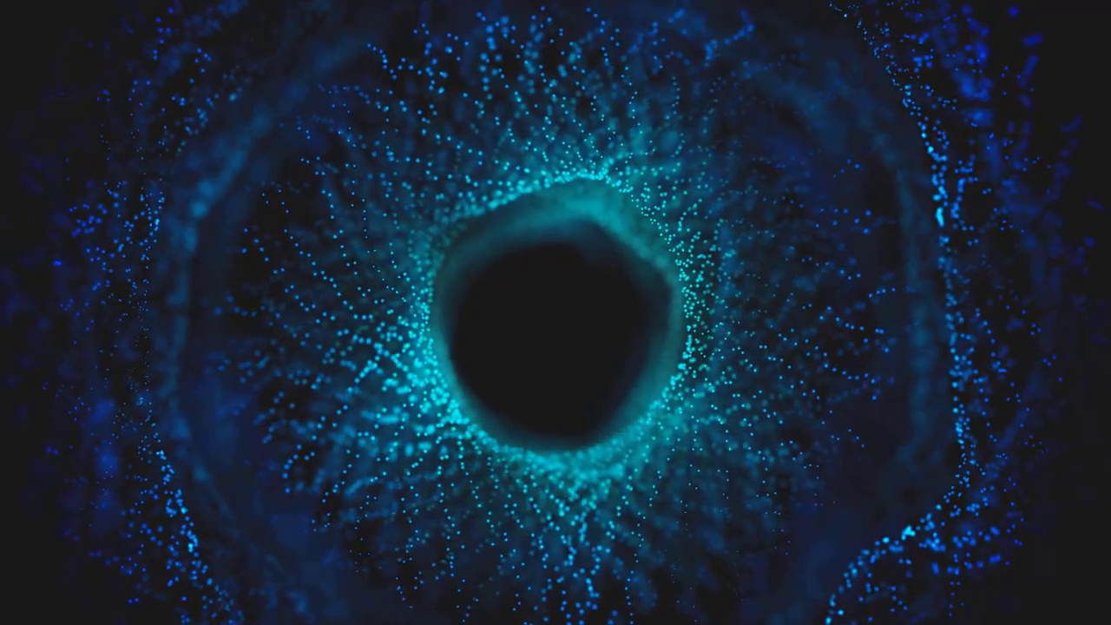